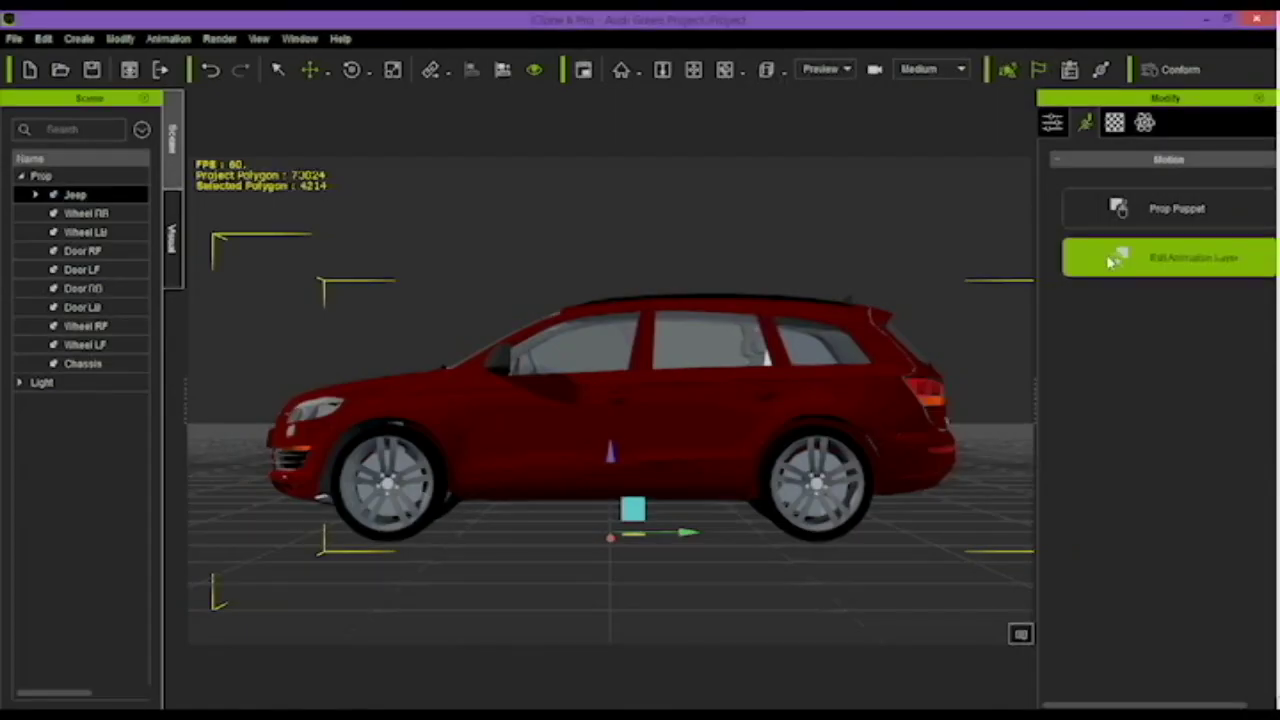
# - Examine the Jeep's full bone hierarchy in the animation layer editor, and close the editor
pyautogui.click(1112, 259)
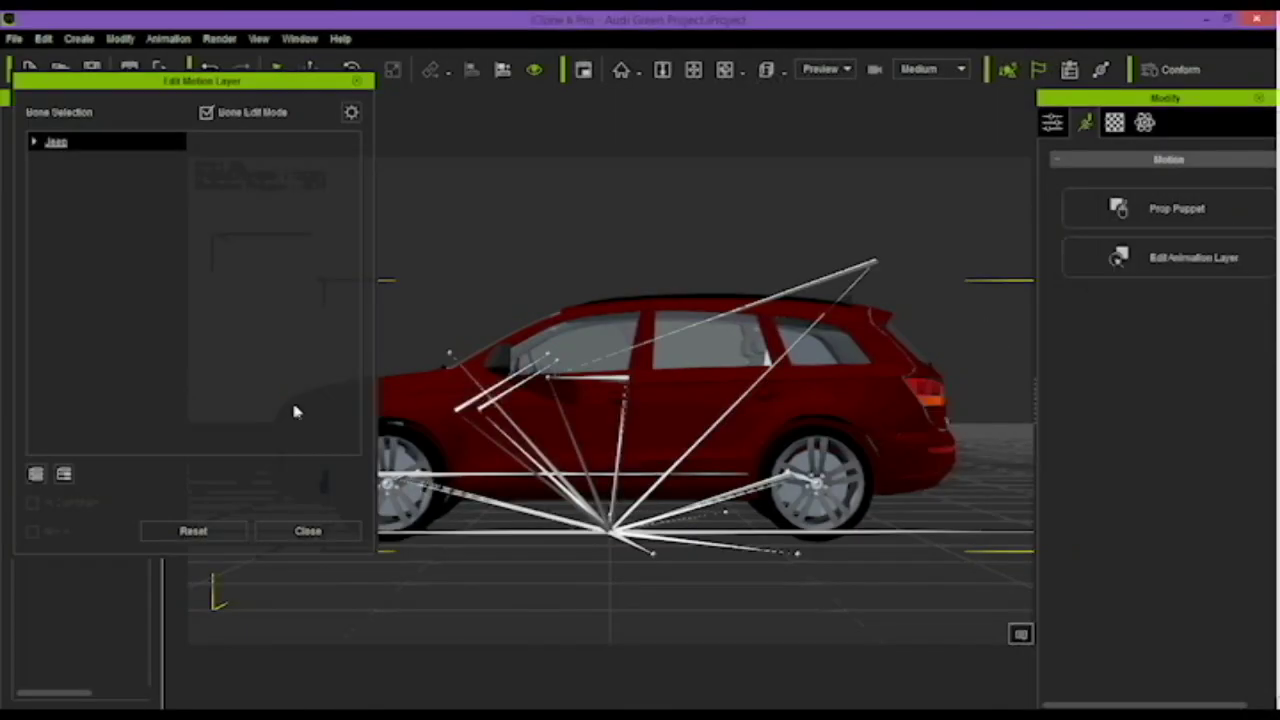
pyautogui.click(65, 475)
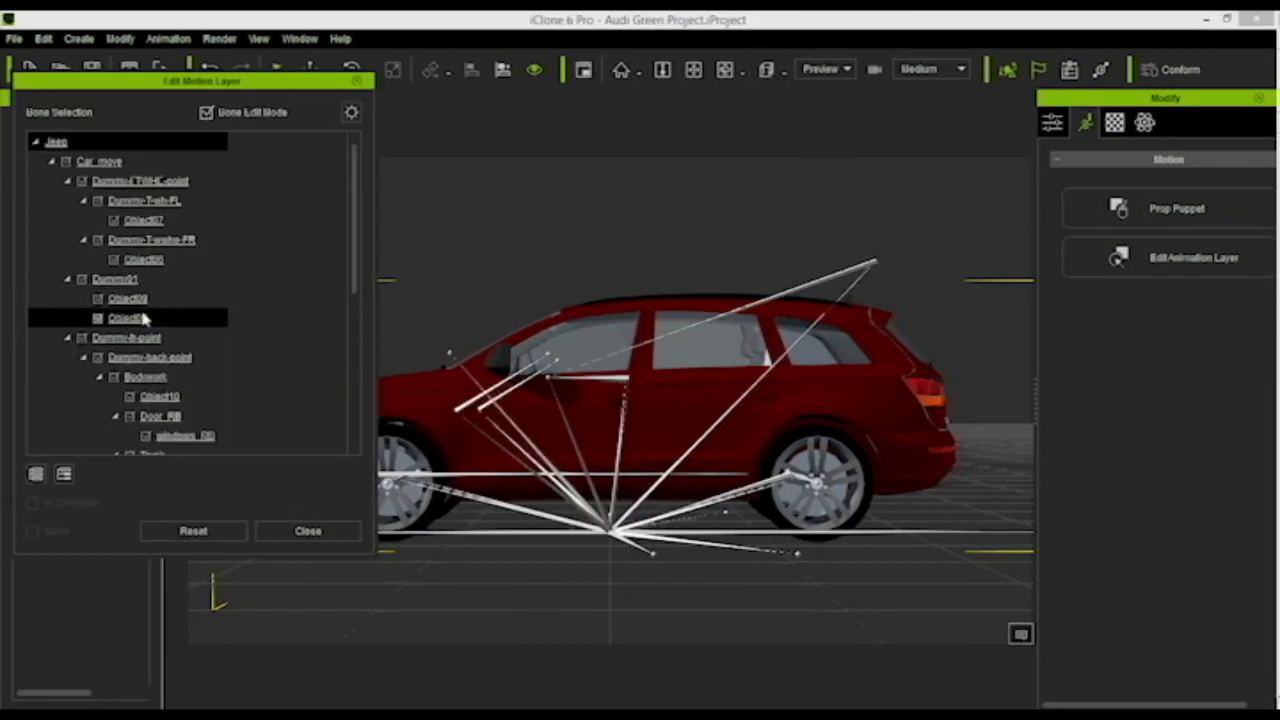
pyautogui.click(310, 531)
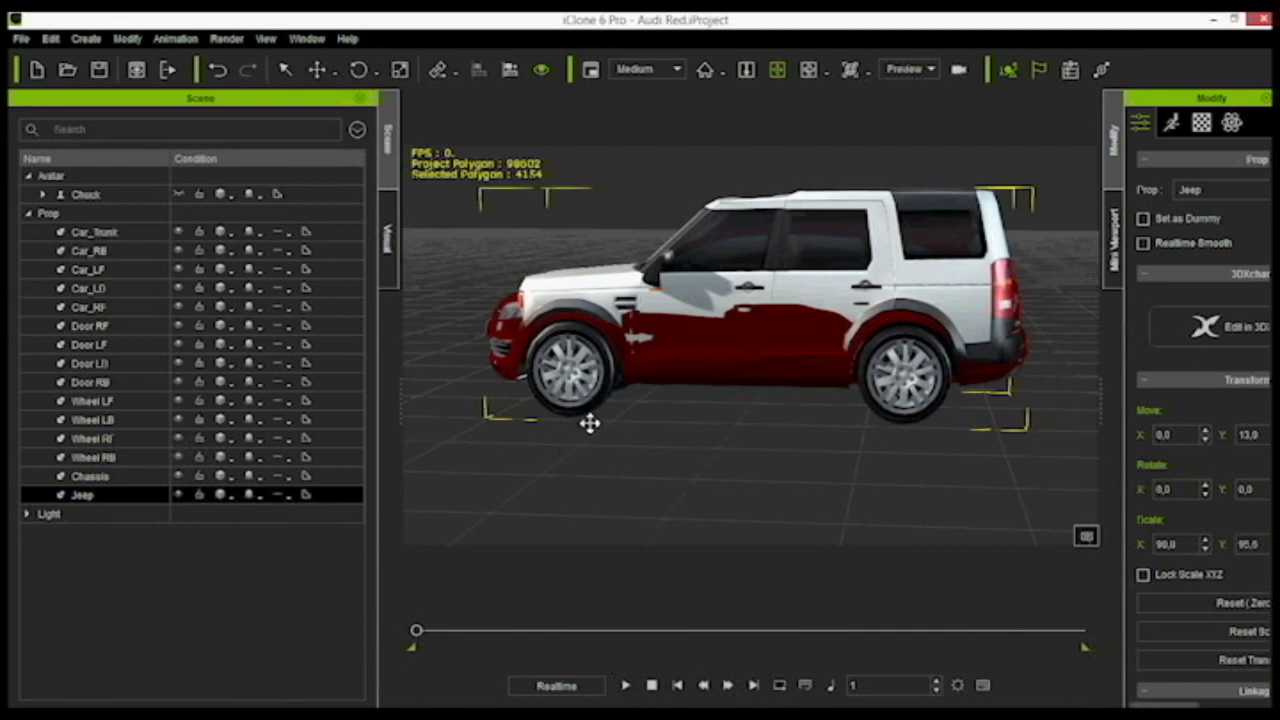
# - Reduce the opacity of the Jeep body's material
pyautogui.moveTo(609, 437)
pyautogui.mouseDown(button='right')
pyautogui.moveTo(677, 457)
pyautogui.moveTo(976, 404)
pyautogui.moveTo(593, 453)
pyautogui.mouseUp(button='right')
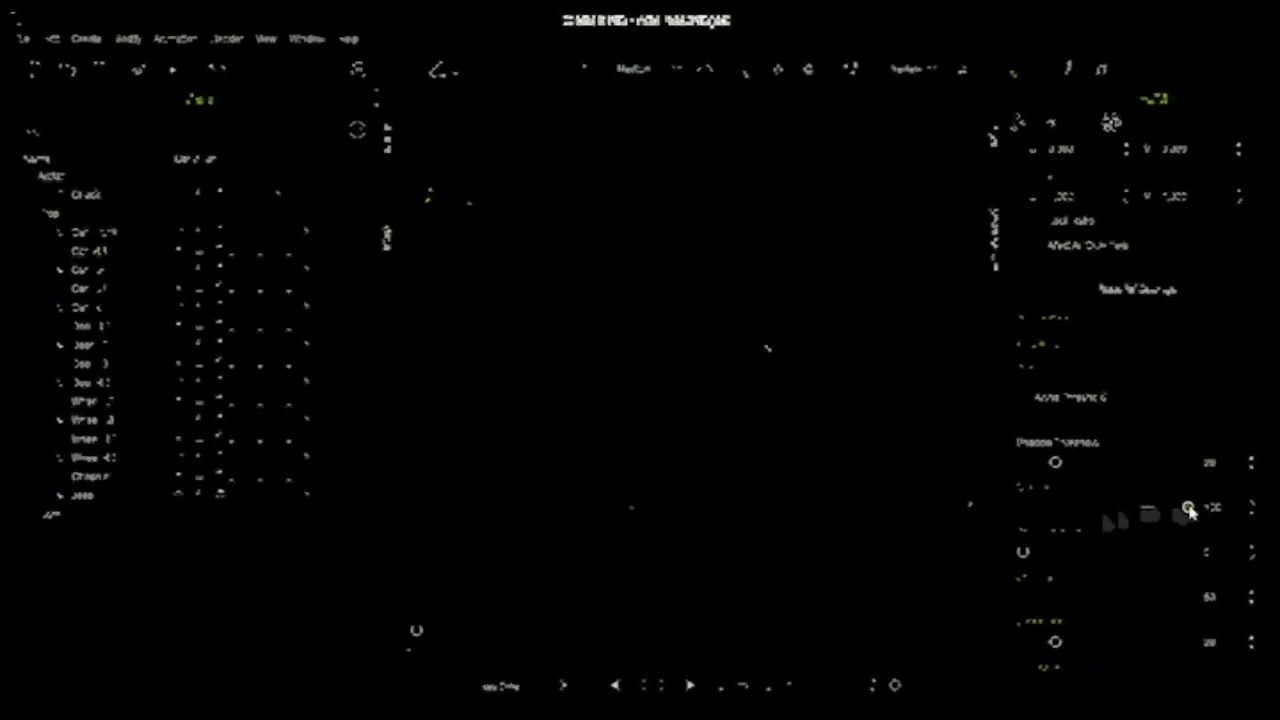
pyautogui.moveTo(1188, 508); pyautogui.dragTo(1000, 505)
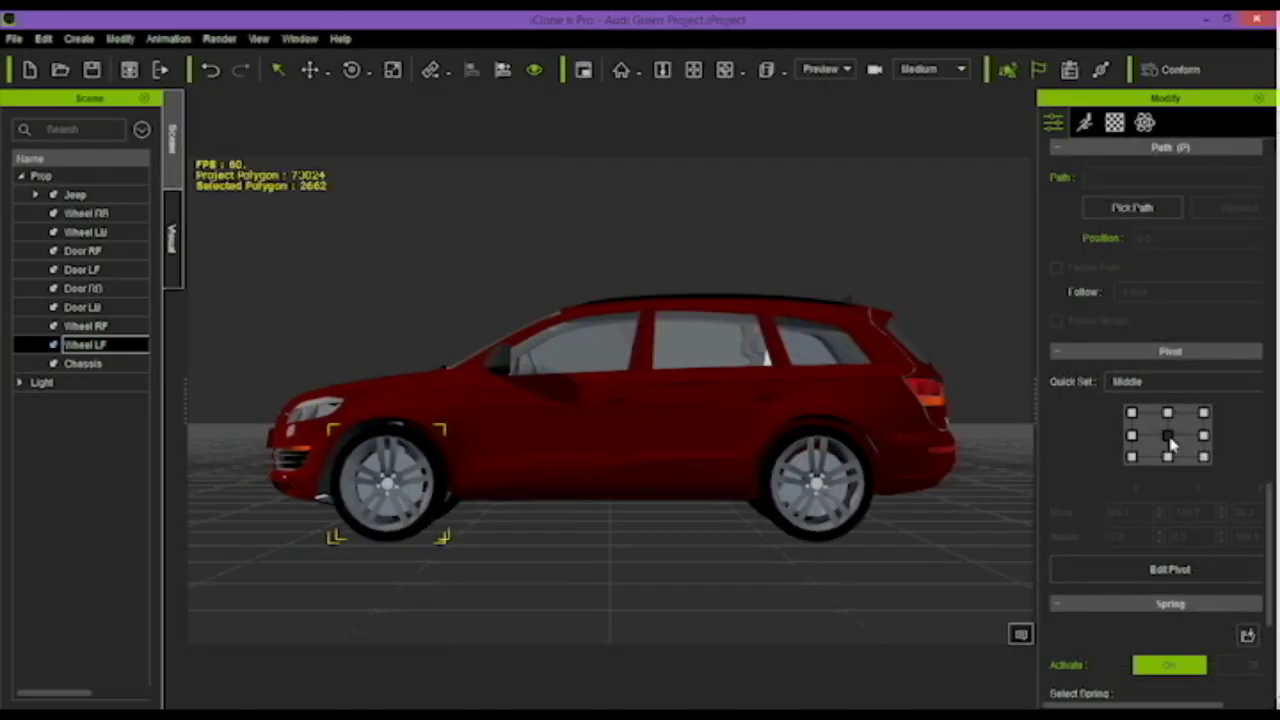
# - Set the pivots of Wheel LF and Wheel RB to the middle of each wheel, inspecting Wheel LB and the rear door
pyautogui.click(1167, 435)
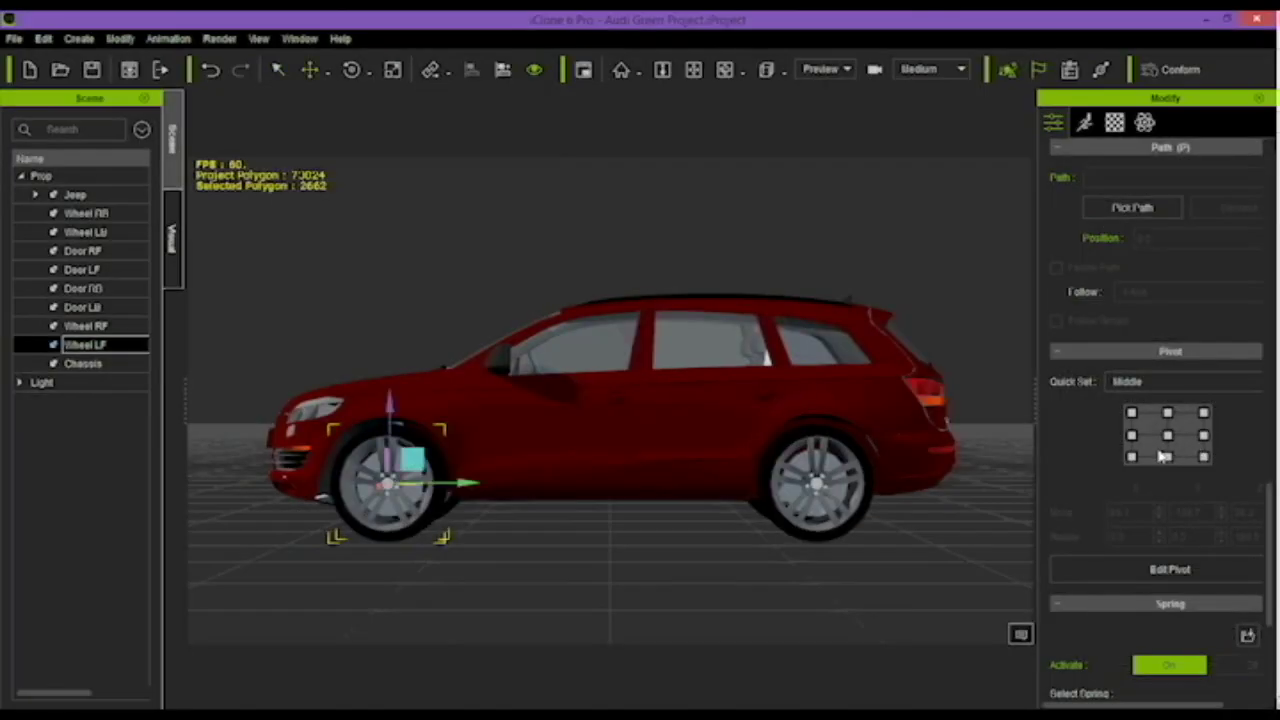
pyautogui.click(1165, 456)
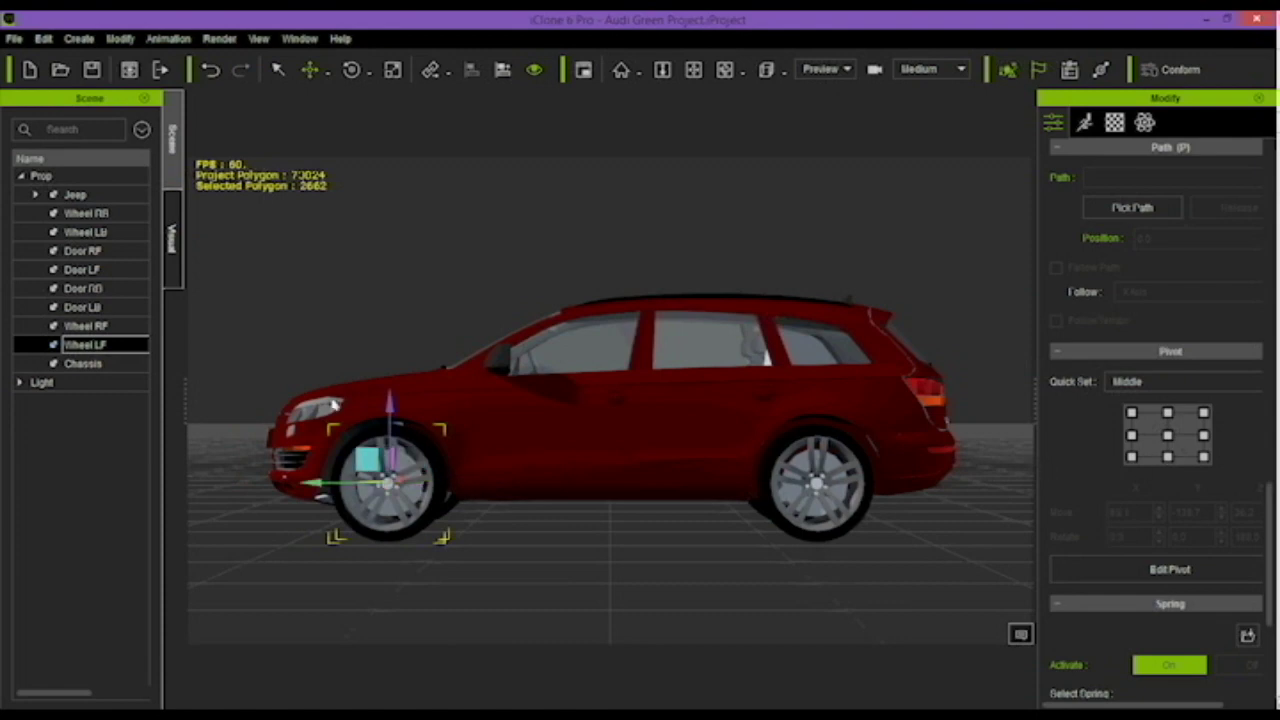
pyautogui.click(100, 233)
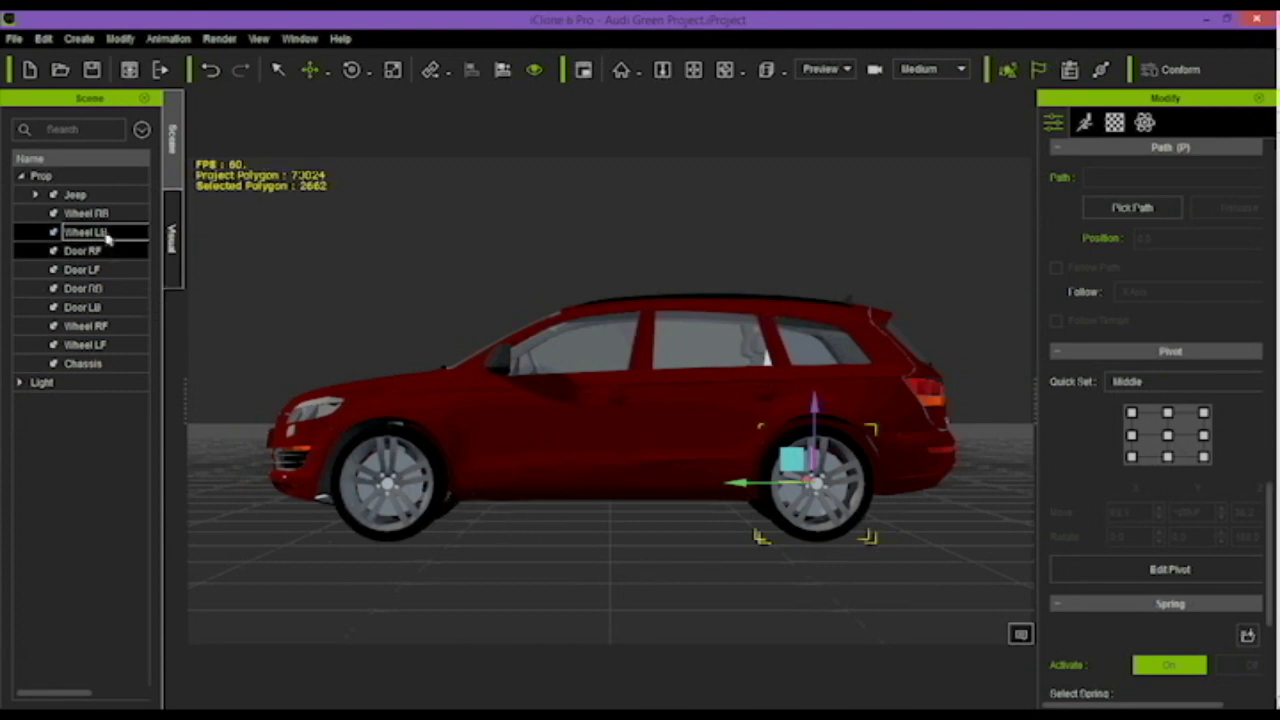
pyautogui.click(94, 213)
pyautogui.click(1167, 435)
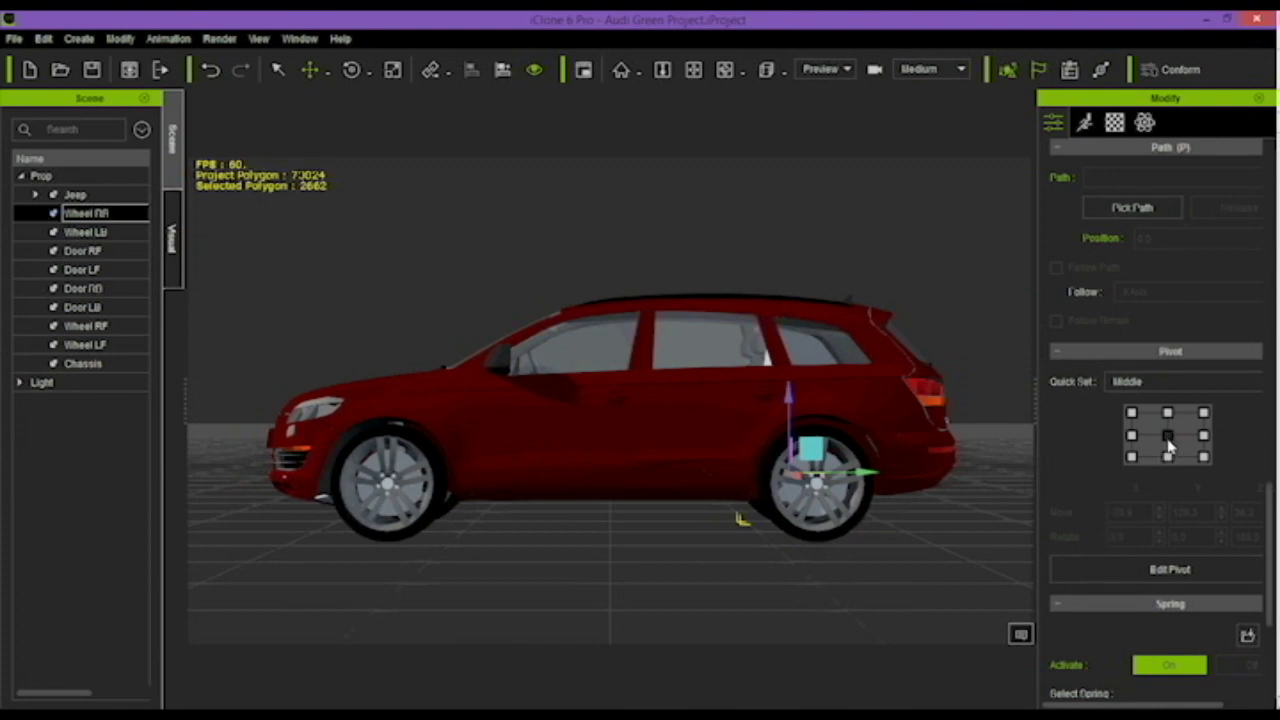
pyautogui.click(100, 292)
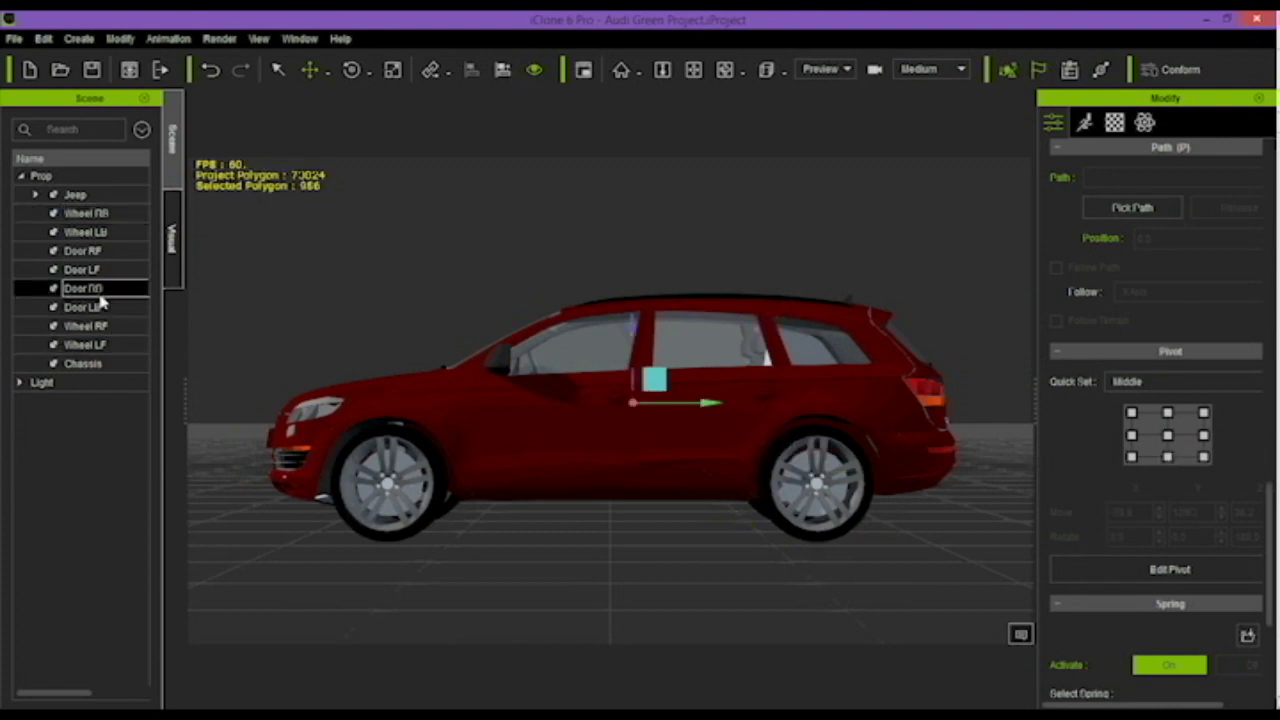
# - Open the Jeep's animation layer editor, move it clear of the wheel, and expand the whole bone hierarchy
pyautogui.click(112, 234)
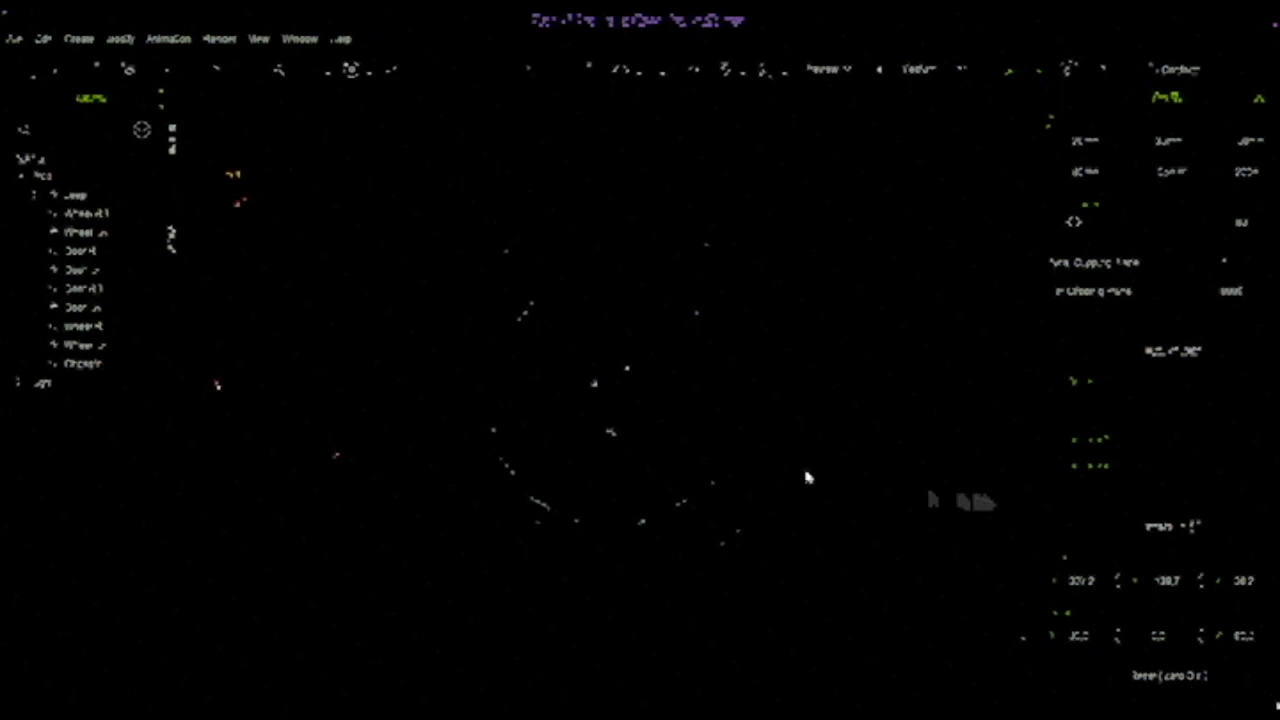
pyautogui.keyDown('ctrl'); pyautogui.click(100, 214); pyautogui.keyUp('ctrl')
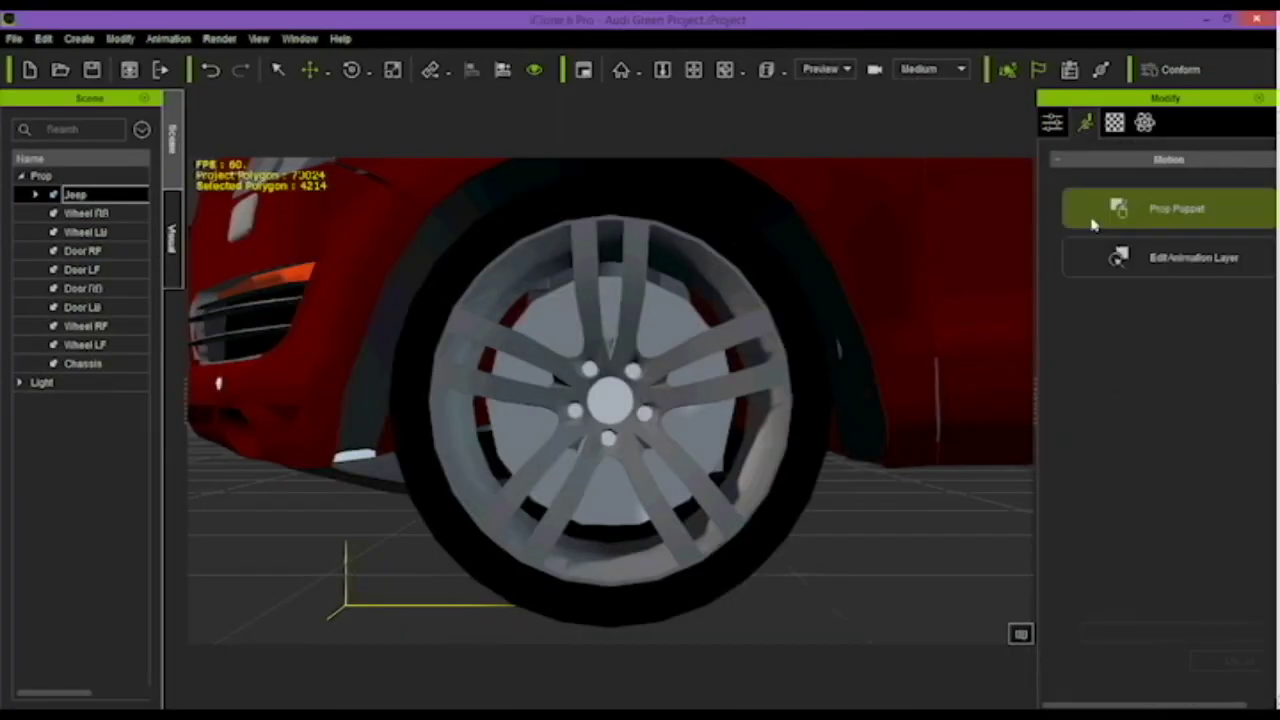
pyautogui.click(1135, 258)
pyautogui.moveTo(1000, 51); pyautogui.dragTo(277, 50)
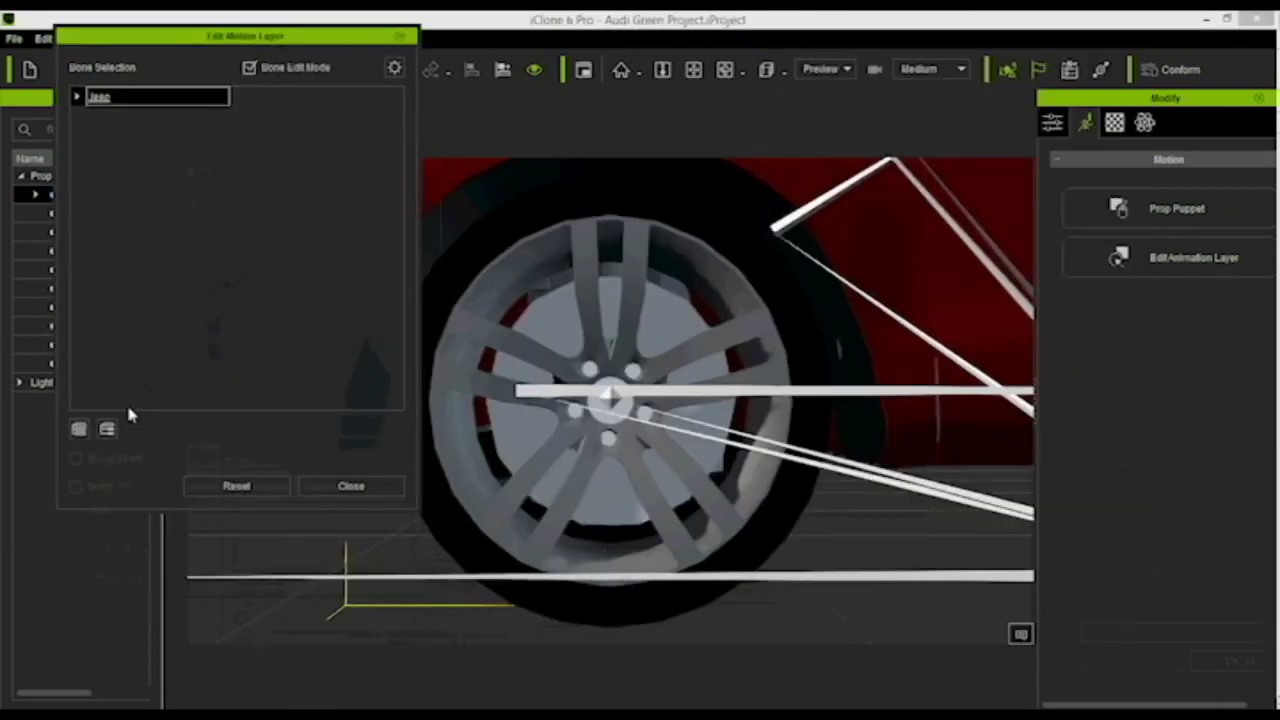
pyautogui.click(107, 430)
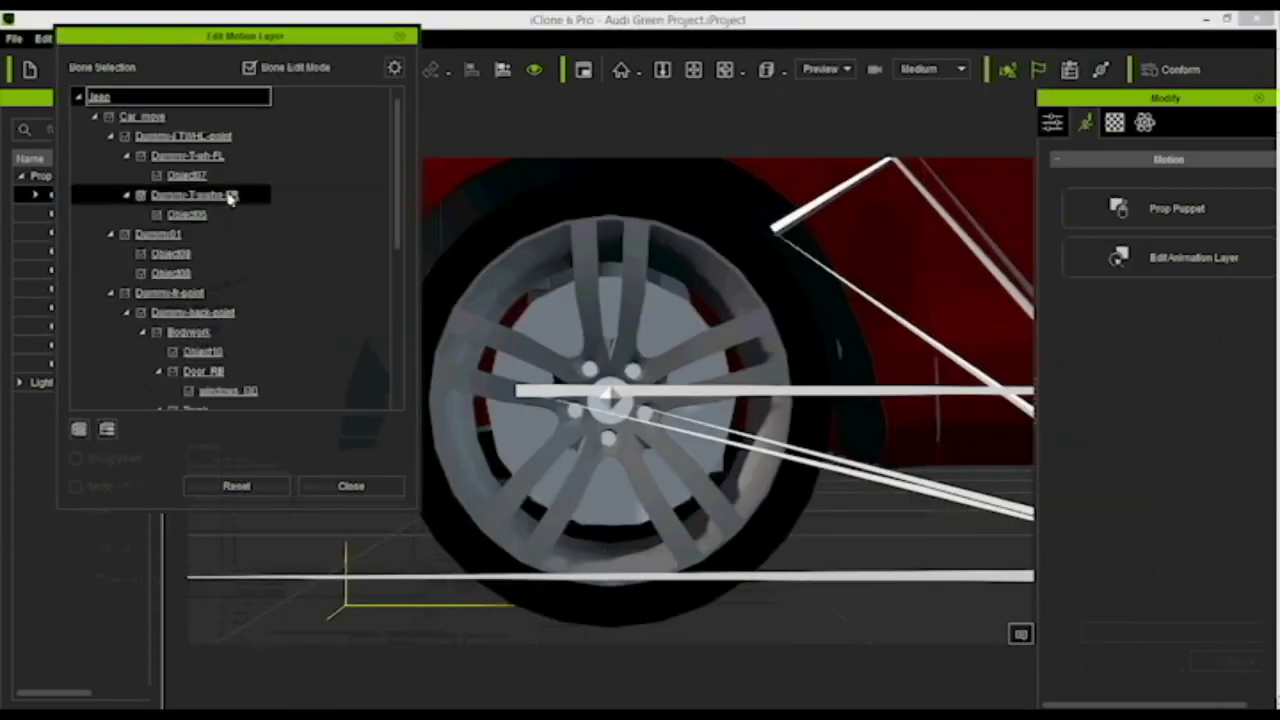
# - Nudge the front-wheel dummy bone under Car_move along its Y axis onto the hub centre of Wheel LF, and close the editor
pyautogui.click(208, 141)
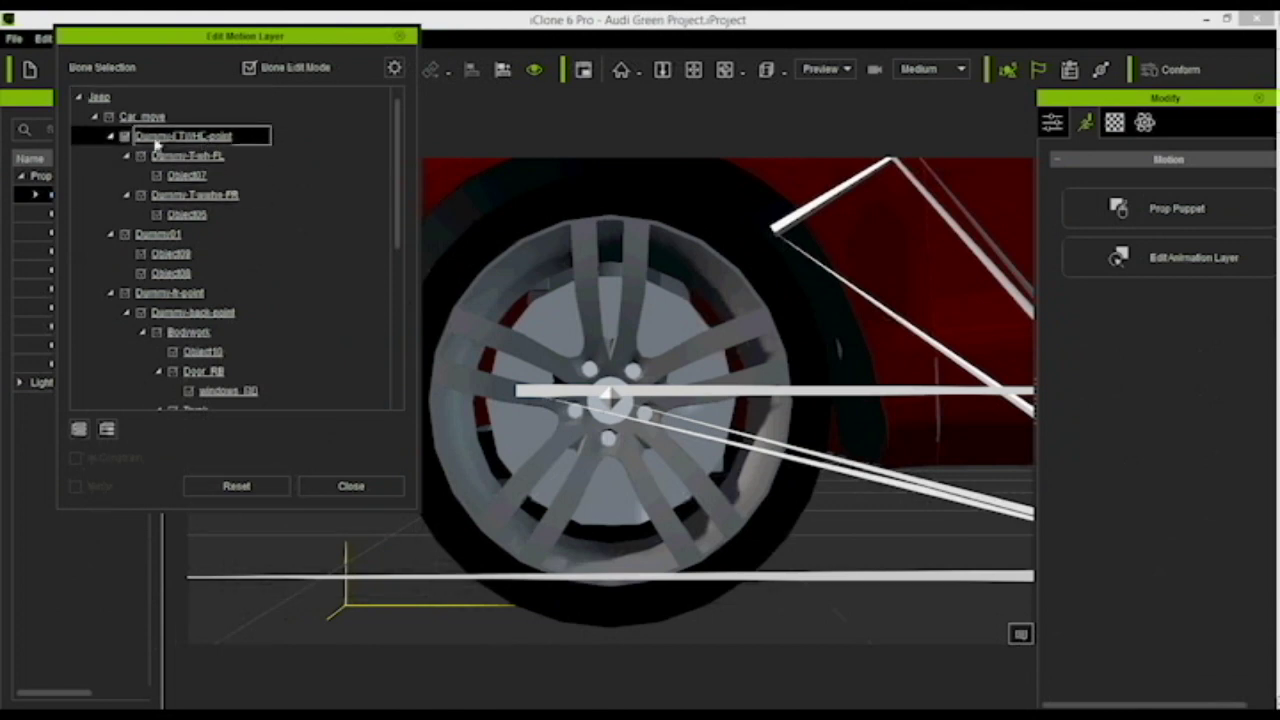
pyautogui.click(111, 136)
pyautogui.click(111, 136)
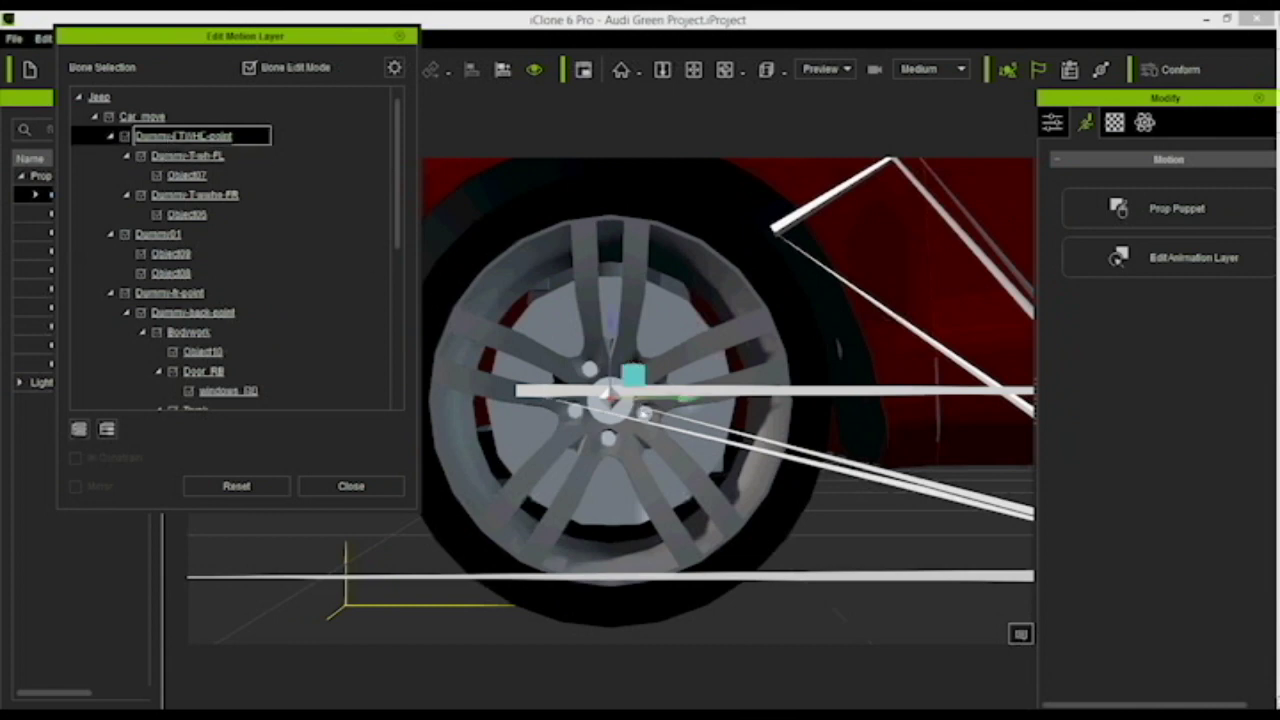
pyautogui.scroll(6, 643, 411)
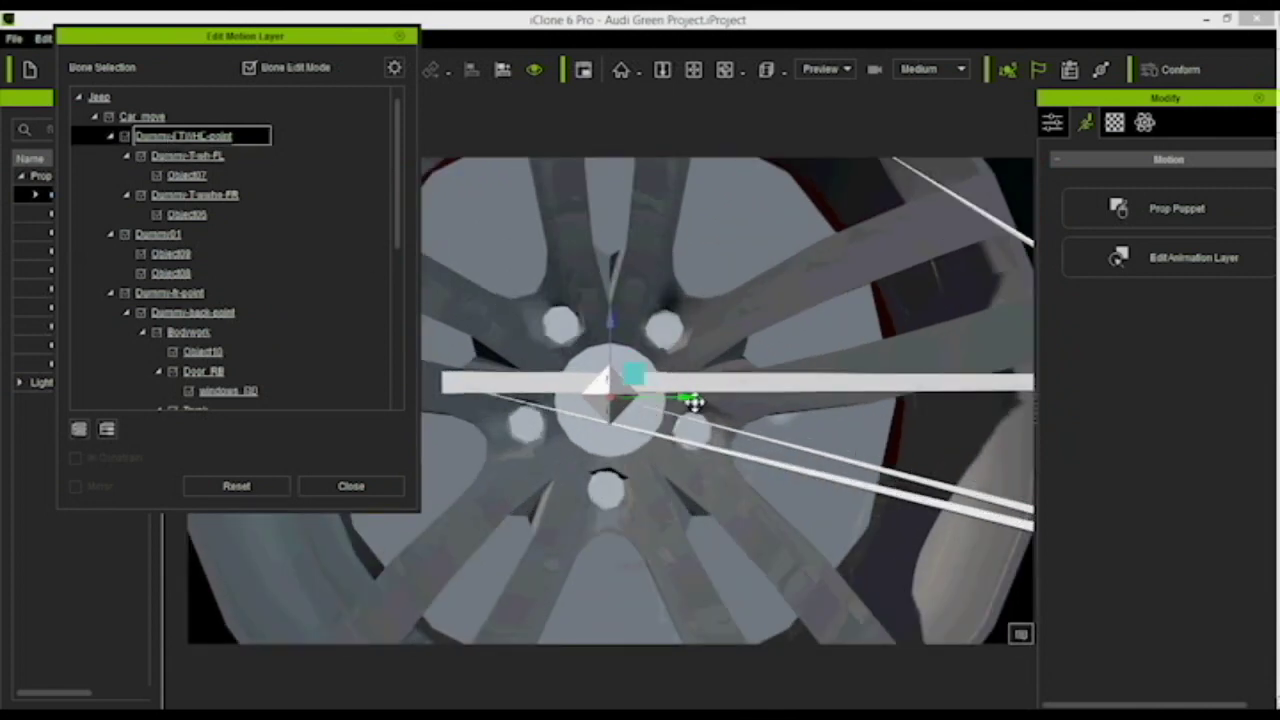
pyautogui.click(684, 403)
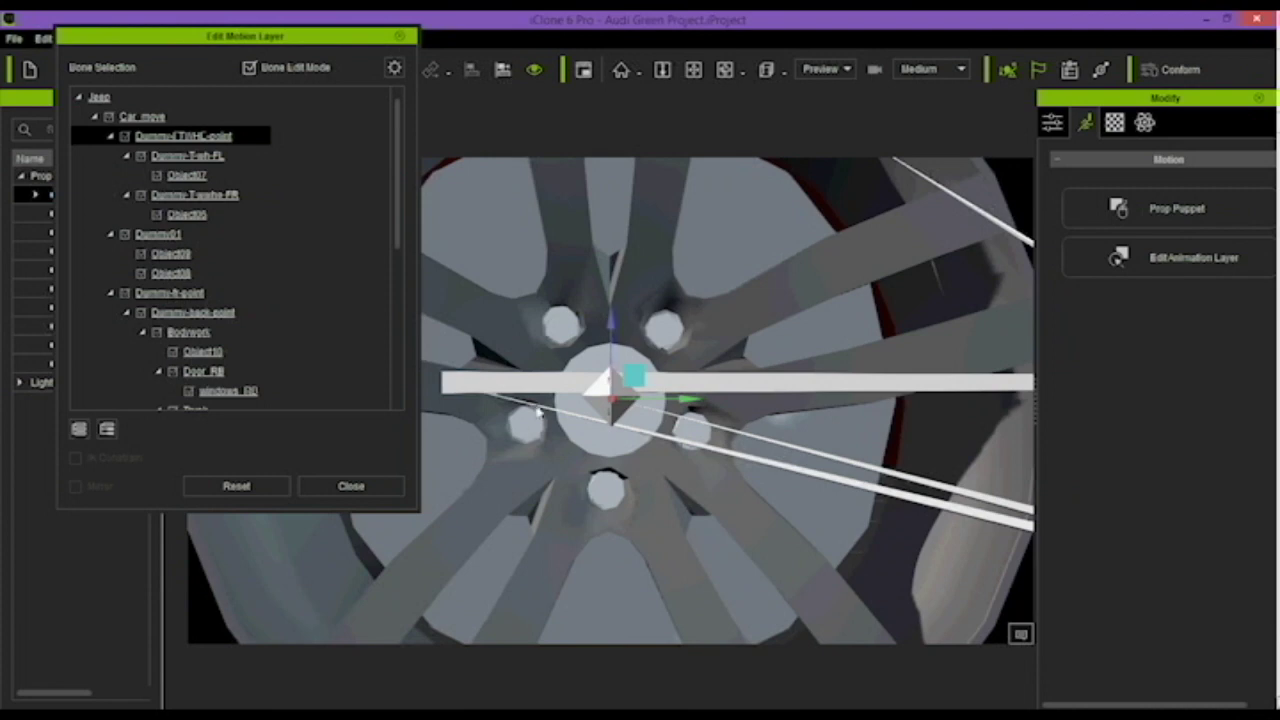
pyautogui.click(352, 486)
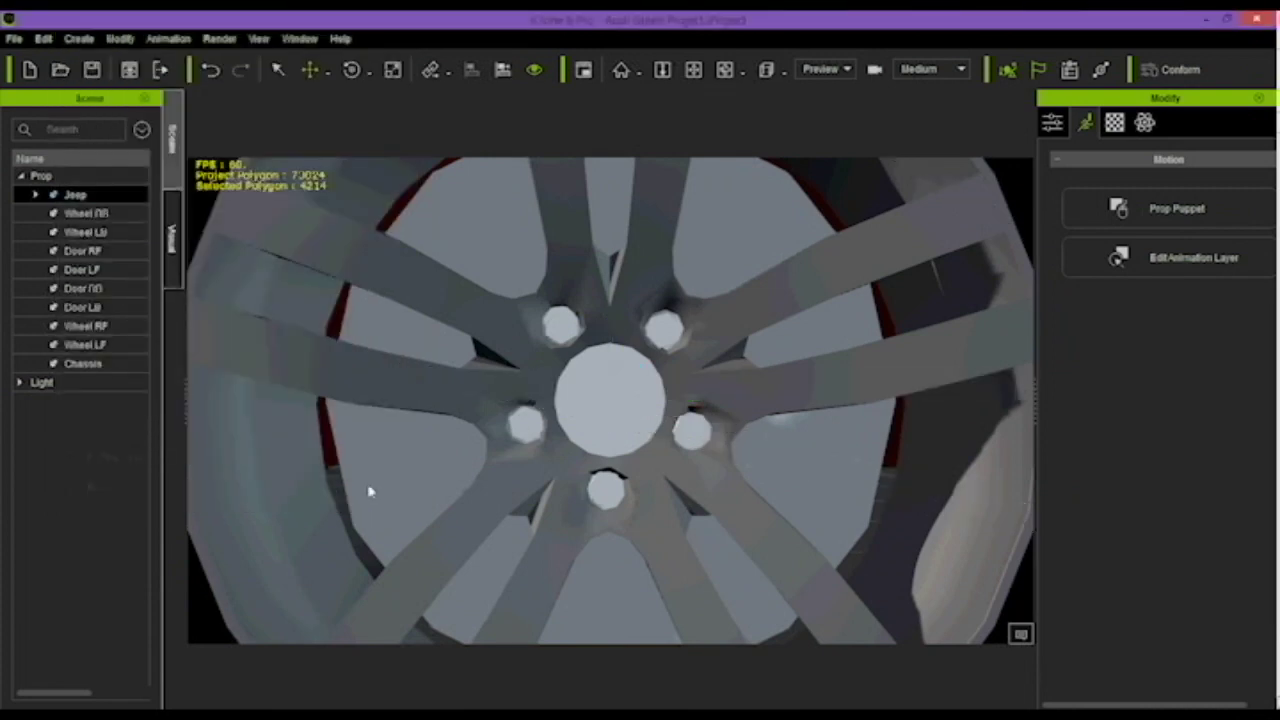
# - Focus closely on Wheel LB and reopen the Jeep's animation layer editor over it
pyautogui.click(90, 345)
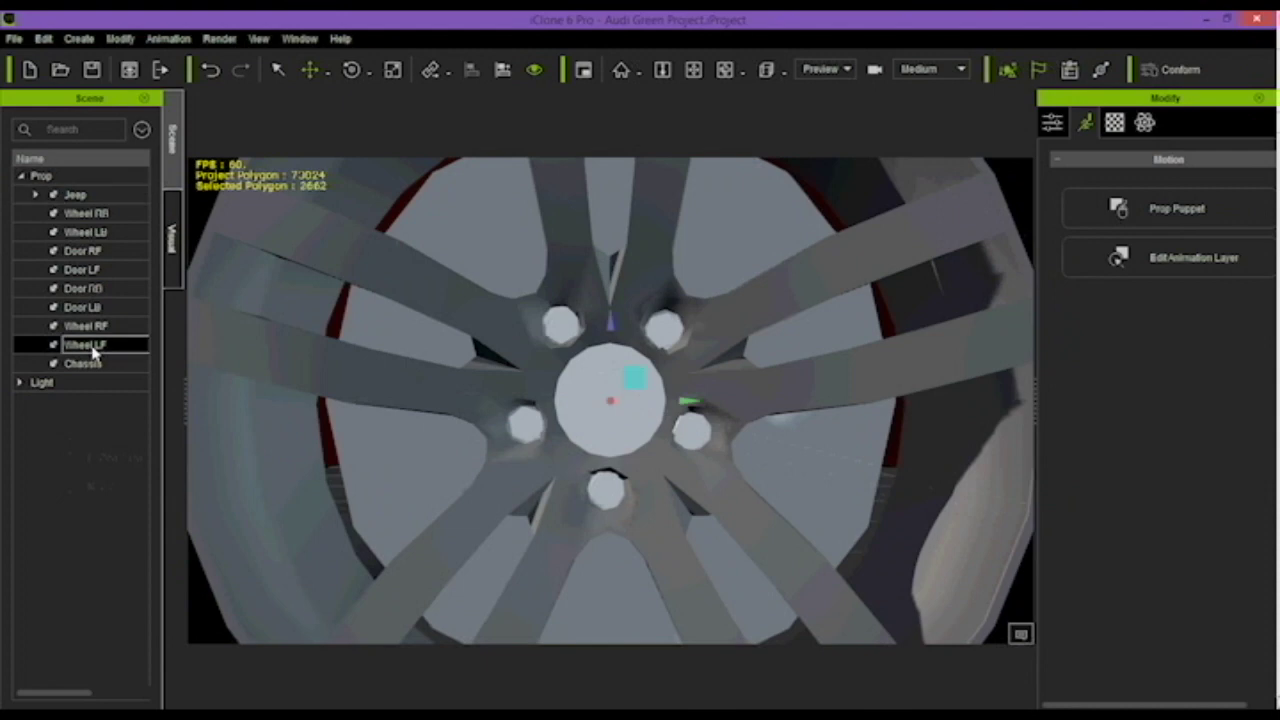
pyautogui.click(96, 236)
pyautogui.doubleClick(97, 239)
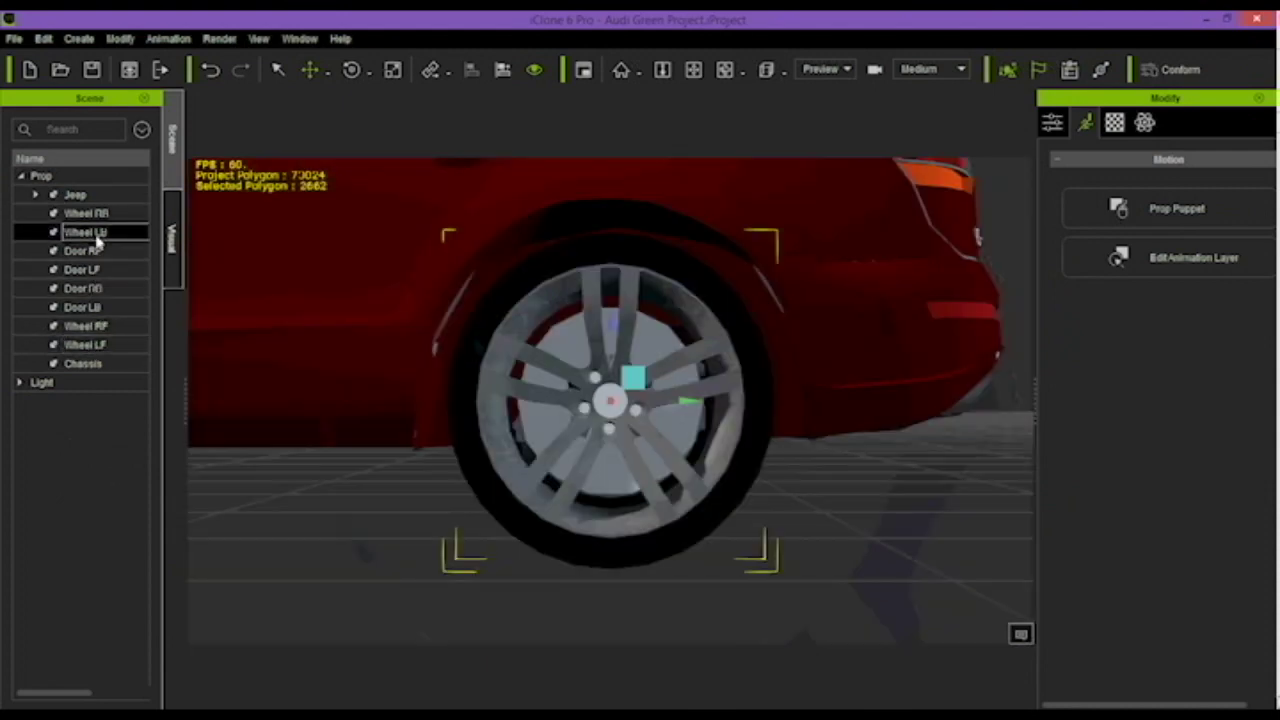
pyautogui.scroll(5, 636, 435)
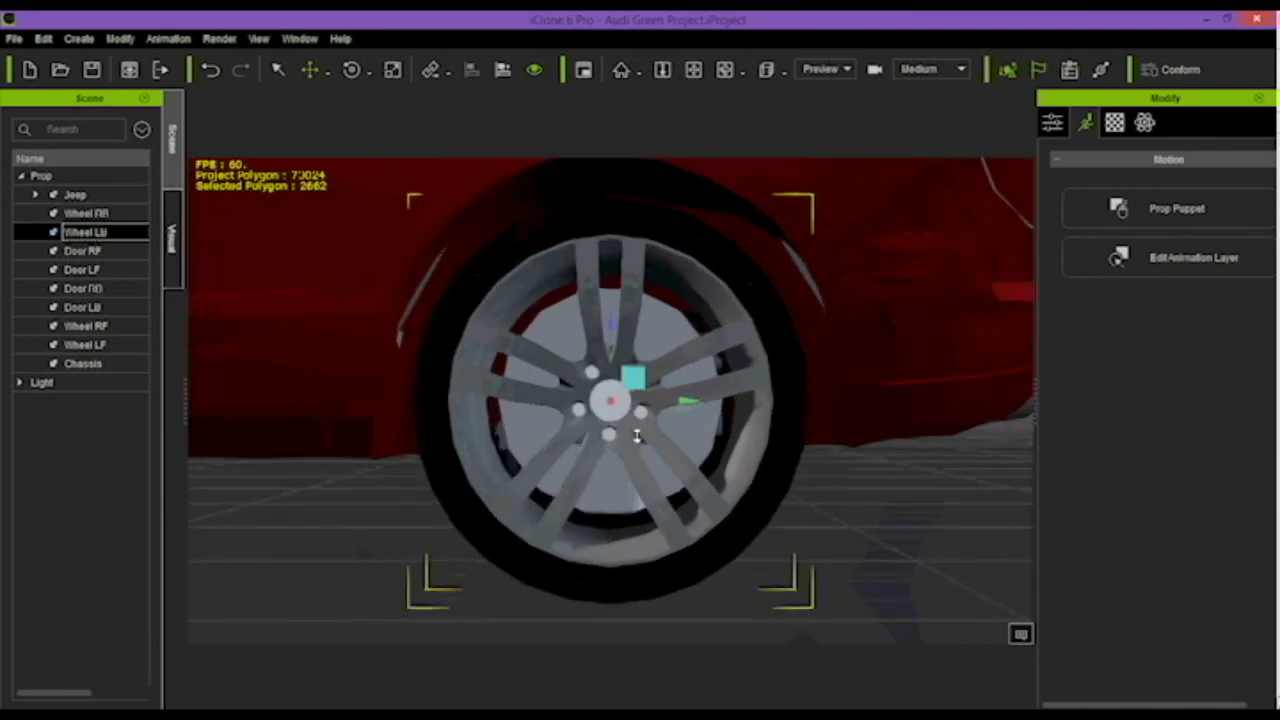
pyautogui.scroll(2, 636, 435)
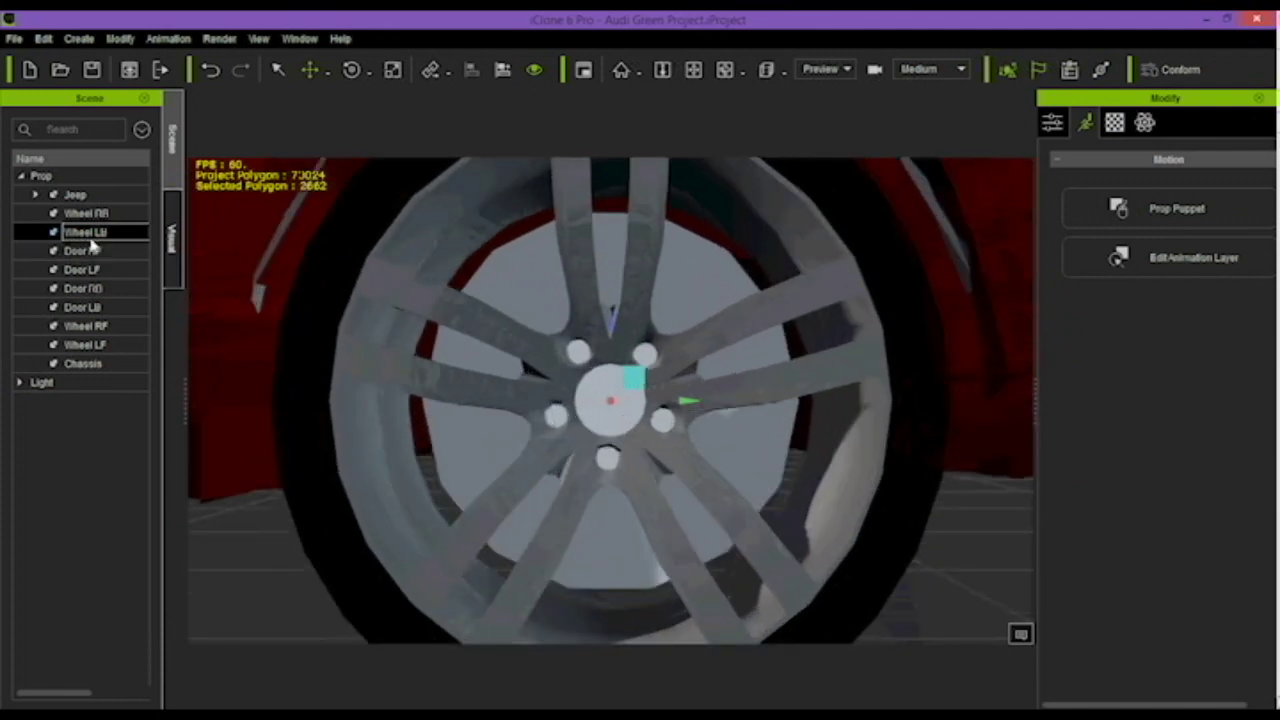
pyautogui.click(74, 196)
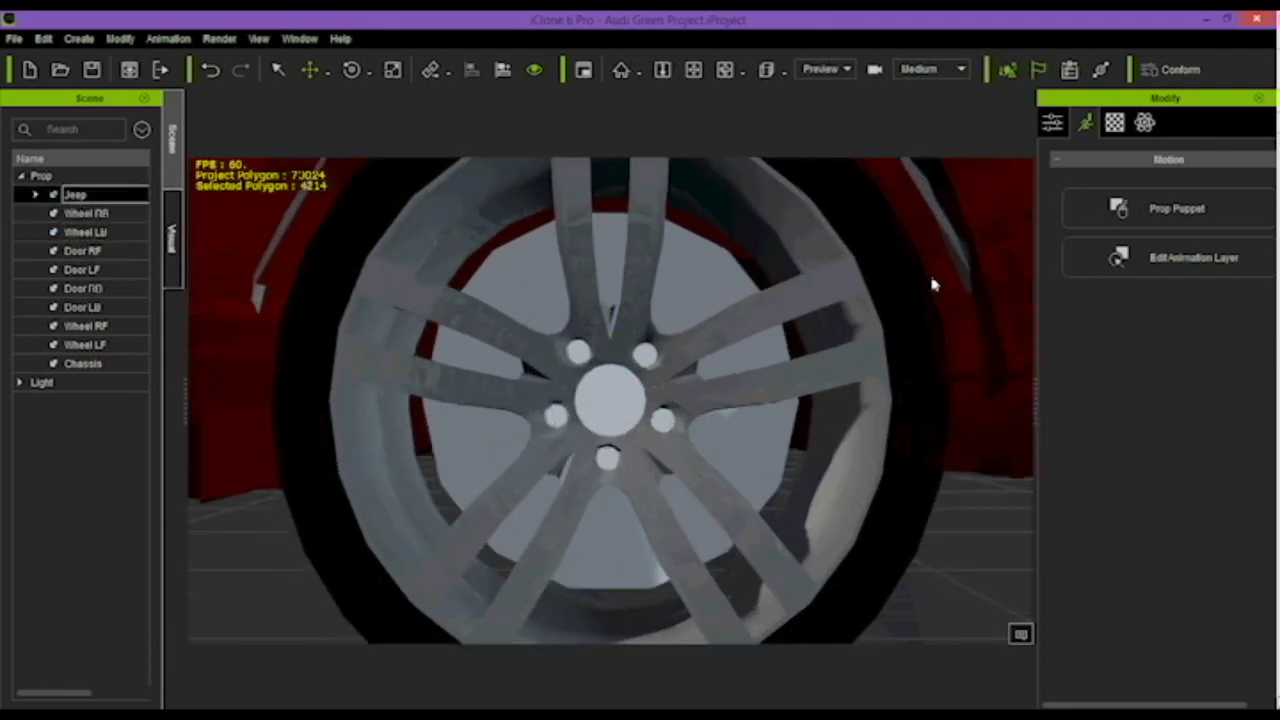
pyautogui.click(1162, 262)
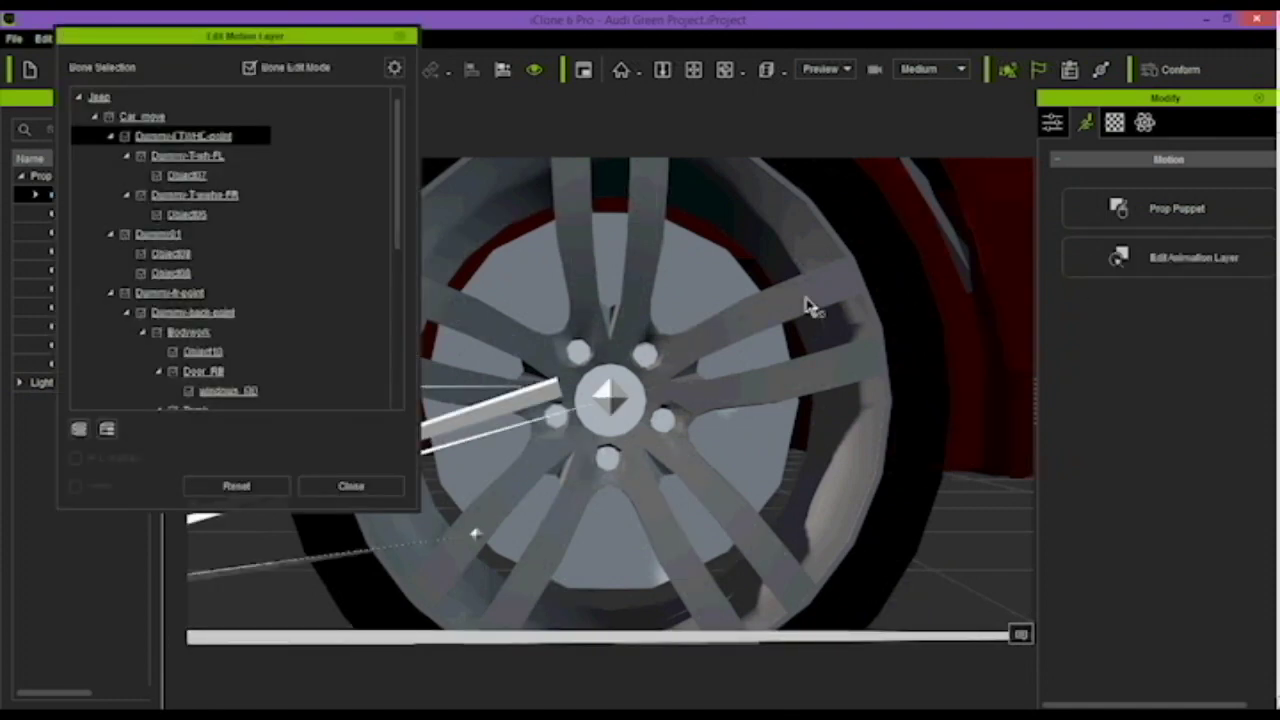
# - Nudge the Dummy01 bone along its Y axis onto the hub centre of Wheel LB, and close the editor
pyautogui.click(160, 233)
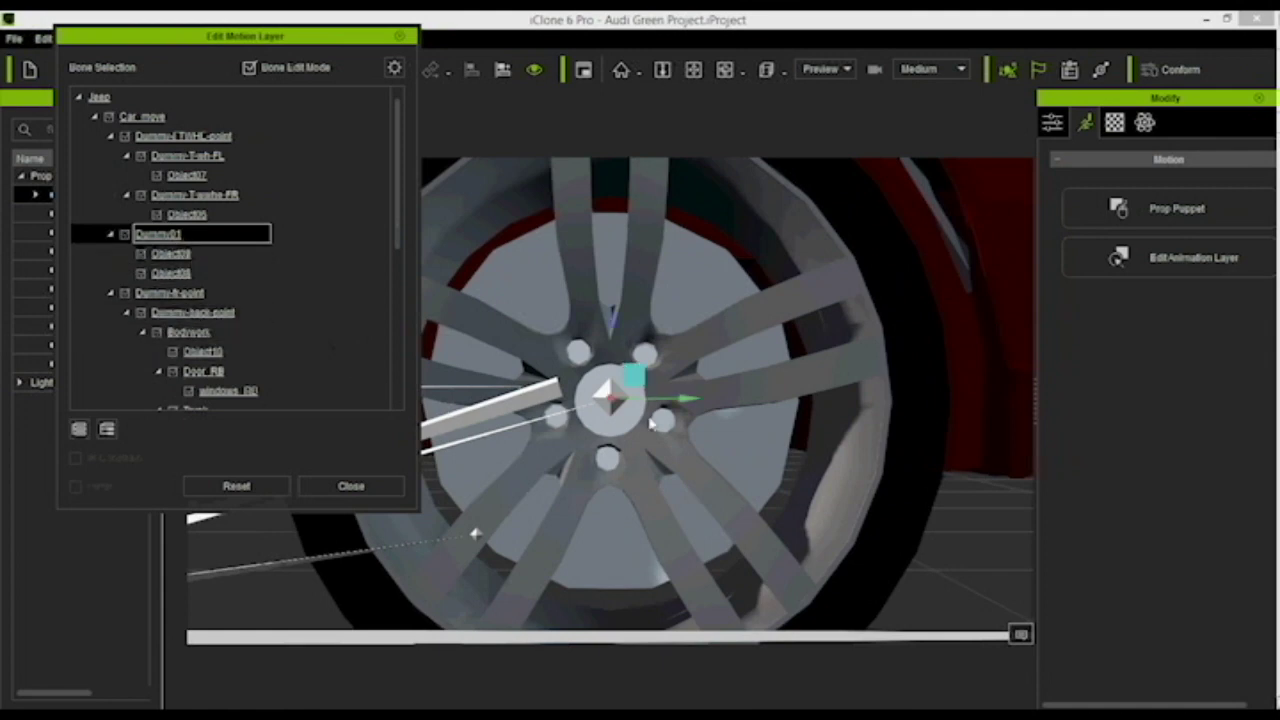
pyautogui.scroll(2, 680, 398)
pyautogui.scroll(2, 680, 398)
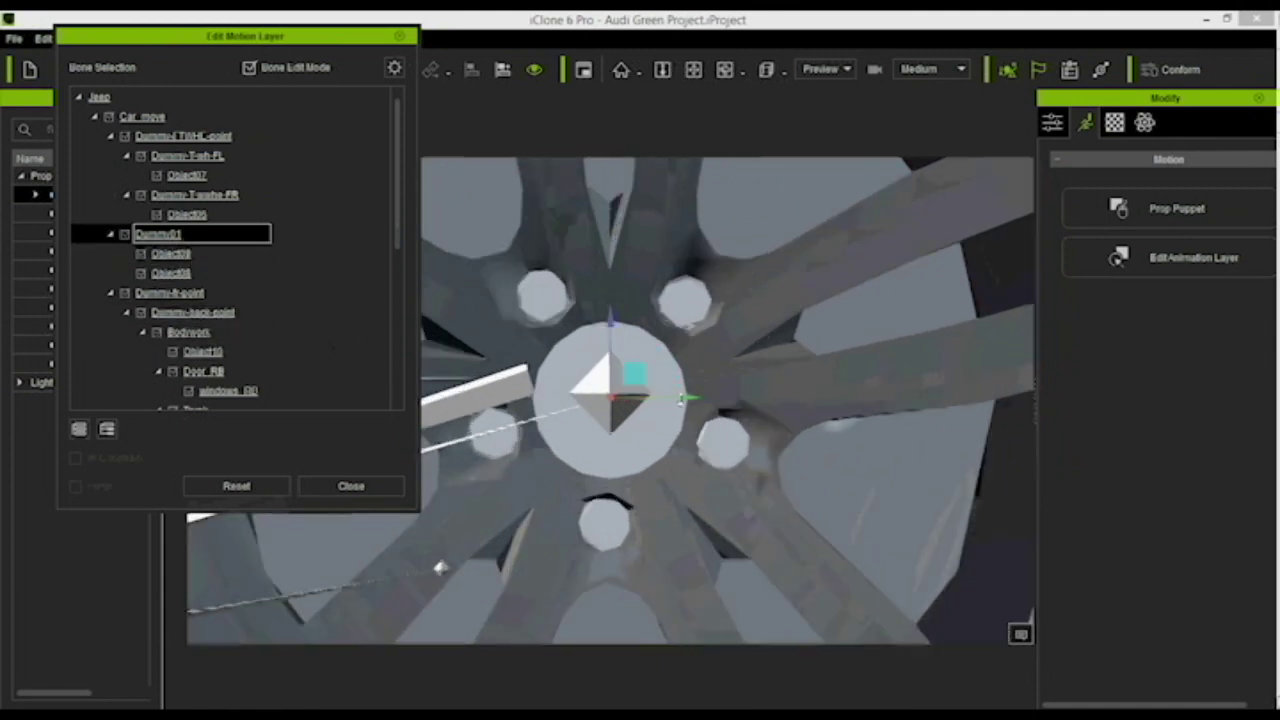
pyautogui.click(684, 400)
pyautogui.moveTo(686, 401); pyautogui.dragTo(682, 404)
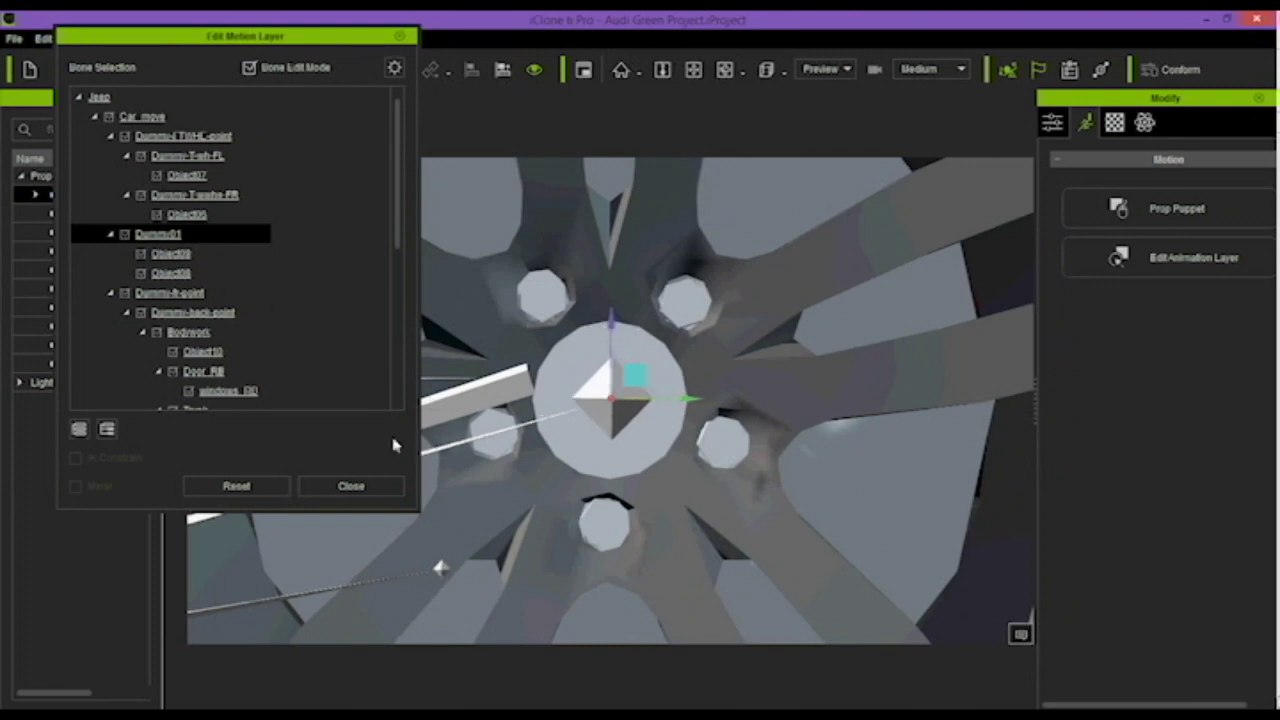
pyautogui.click(370, 488)
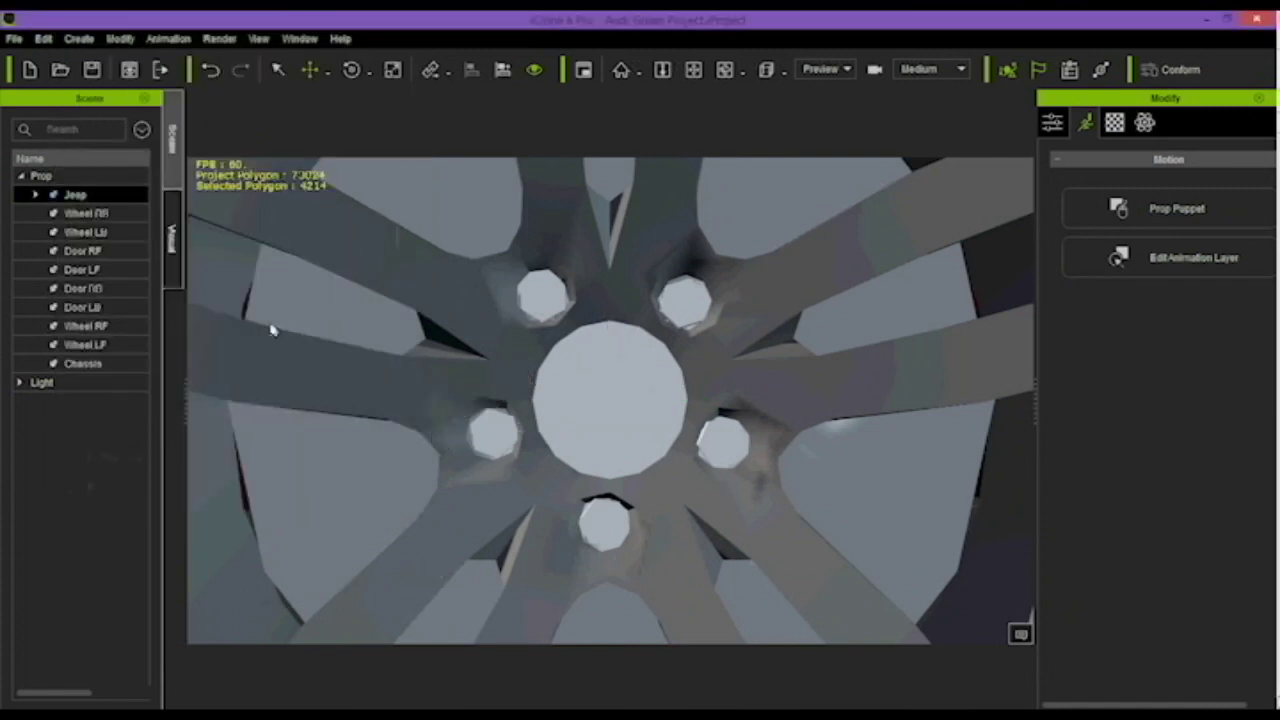
# - Focus closely on Wheel RF and reopen the Jeep's animation layer editor to check its bone alignment
pyautogui.click(100, 326)
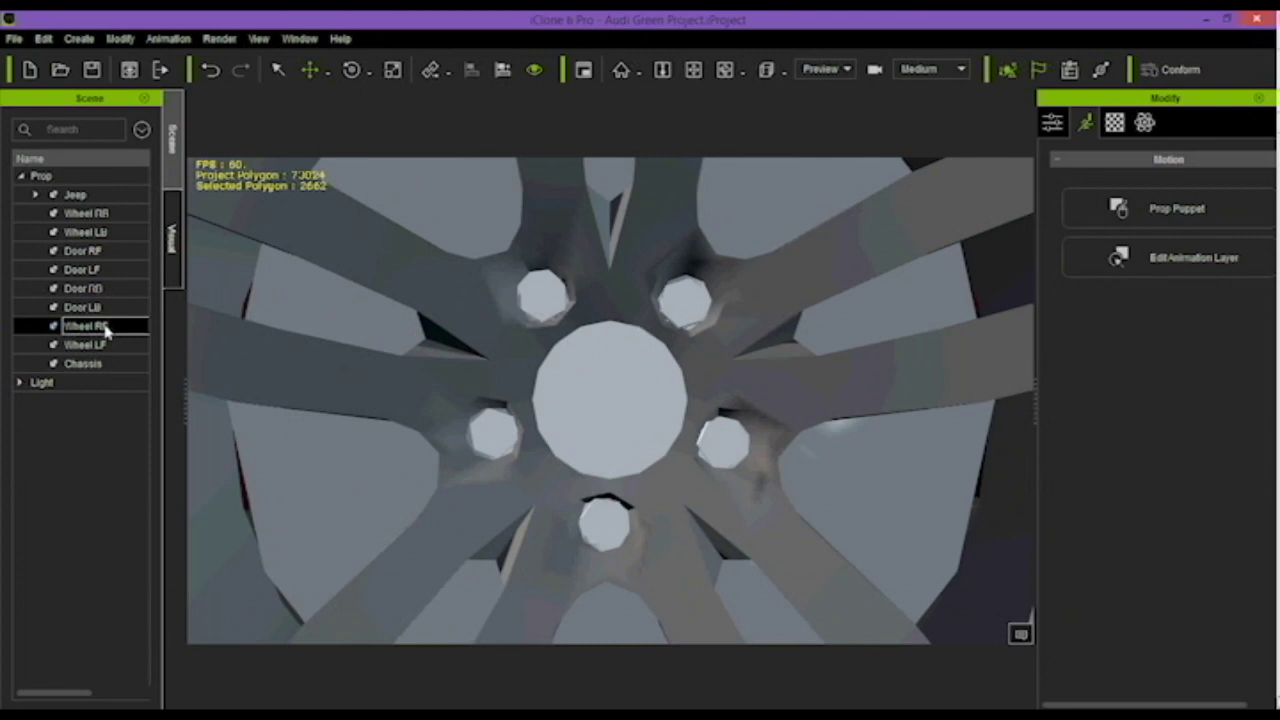
pyautogui.doubleClick(105, 330)
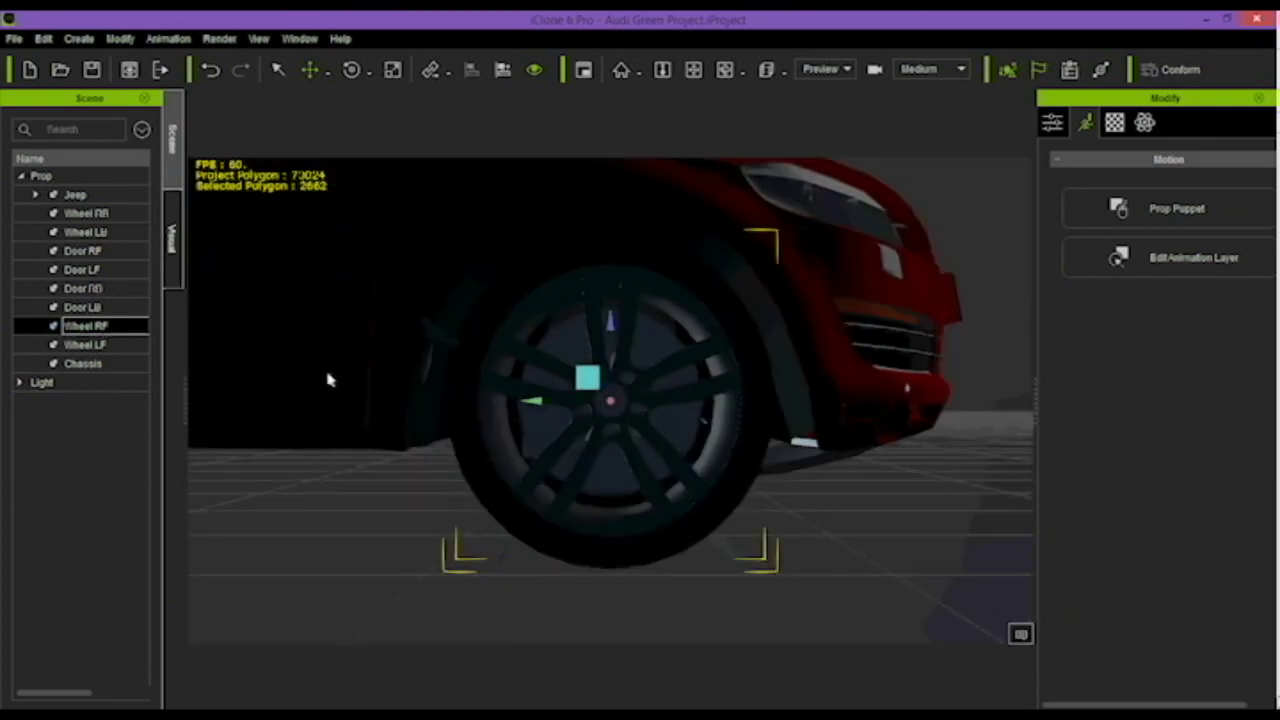
pyautogui.scroll(6, 588, 404)
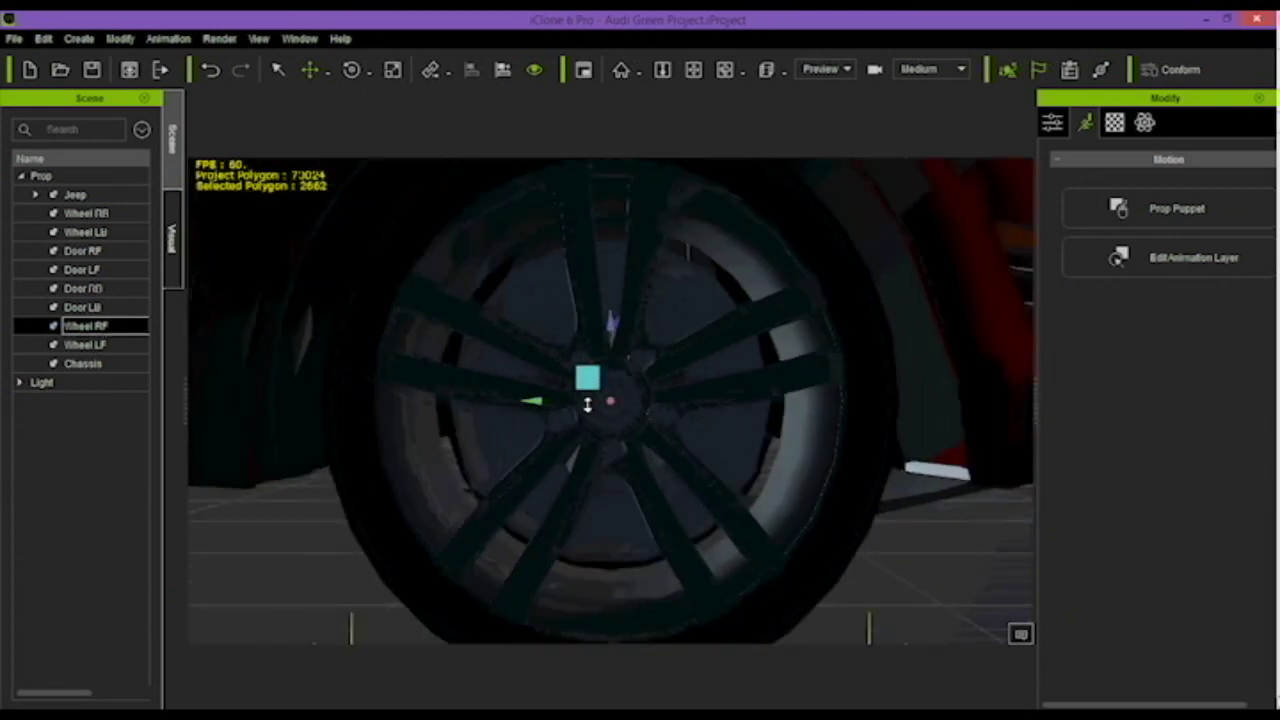
pyautogui.scroll(2, 588, 404)
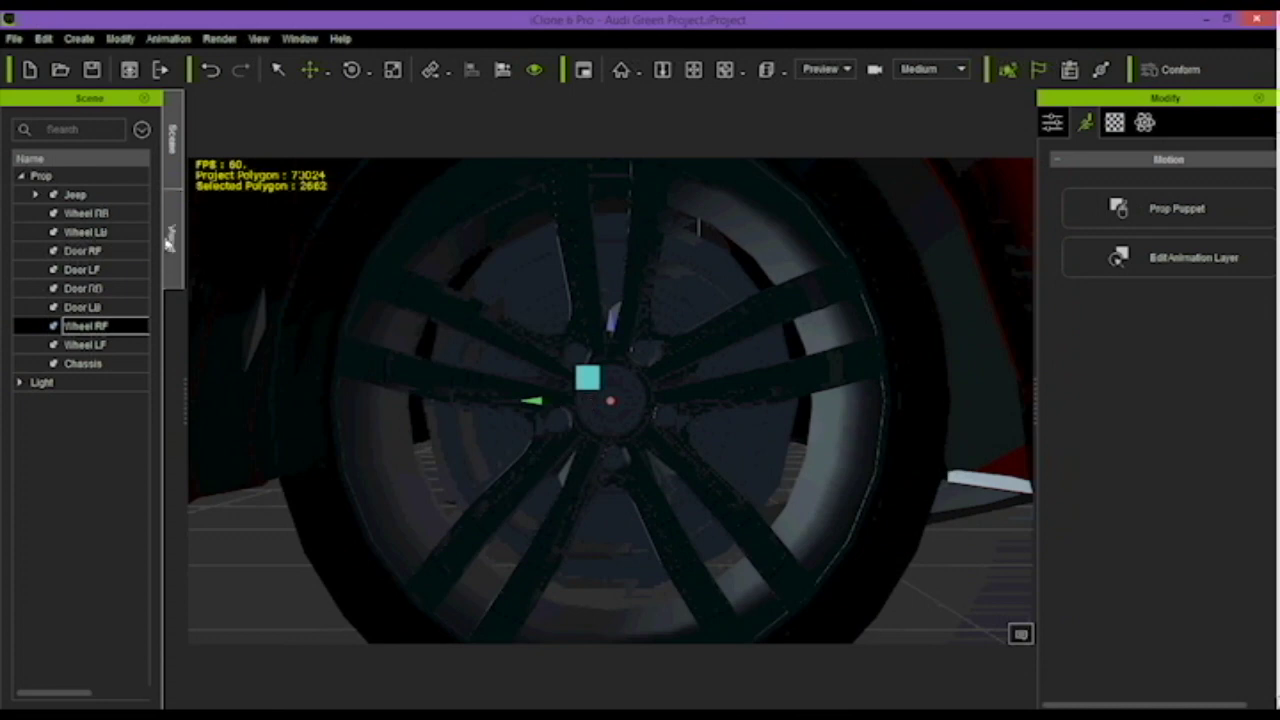
pyautogui.click(101, 196)
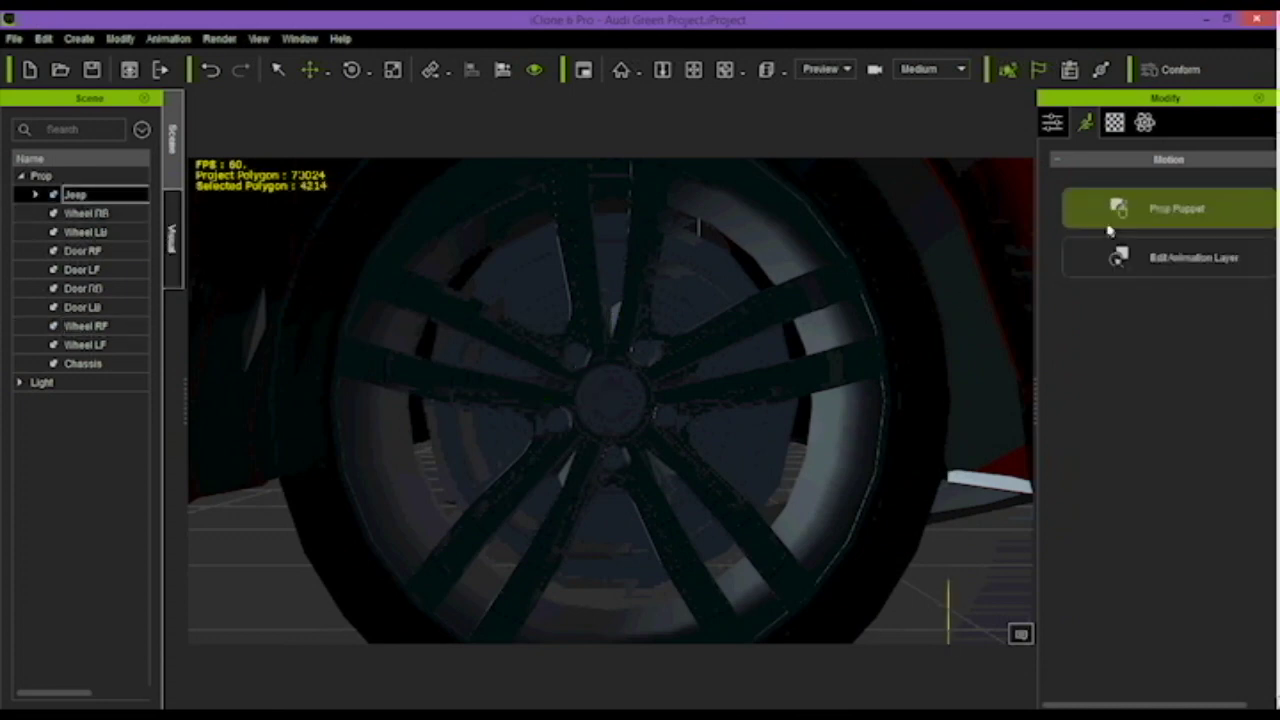
pyautogui.click(1160, 260)
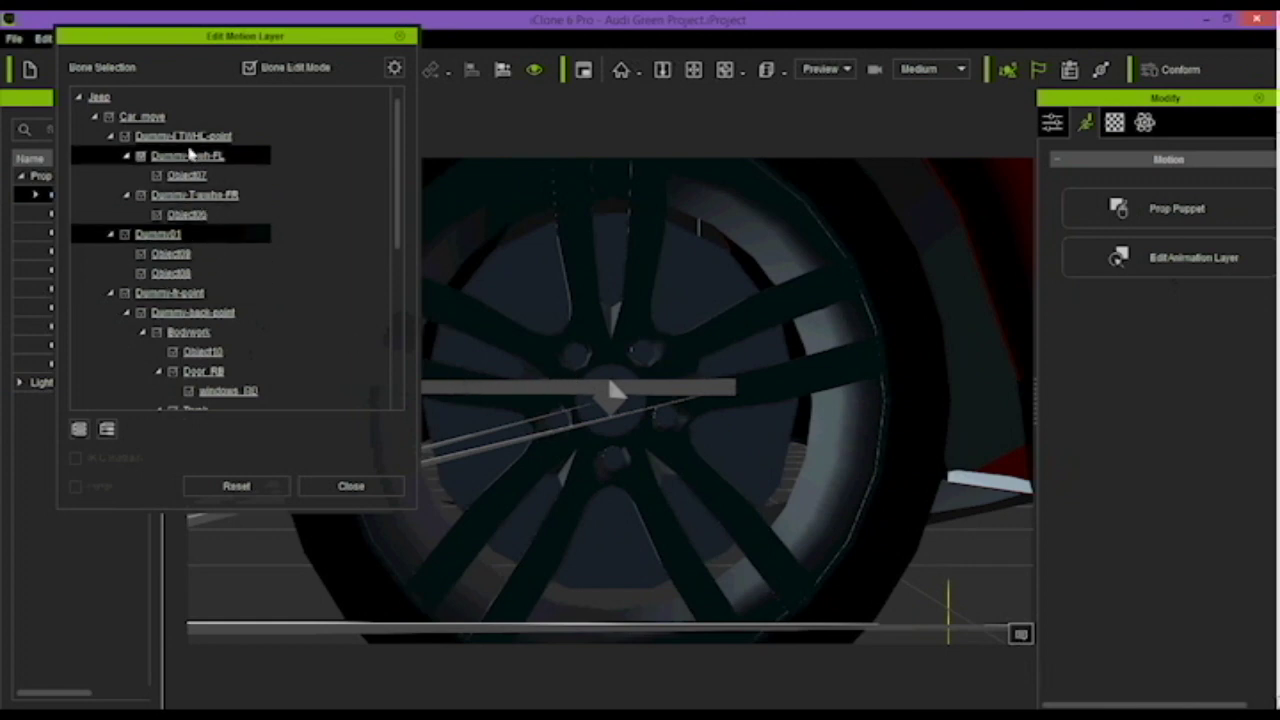
# - Check the front-wheel dummy bone under Car_move against the hub centre of Wheel RF, and close the editor
pyautogui.click(188, 138)
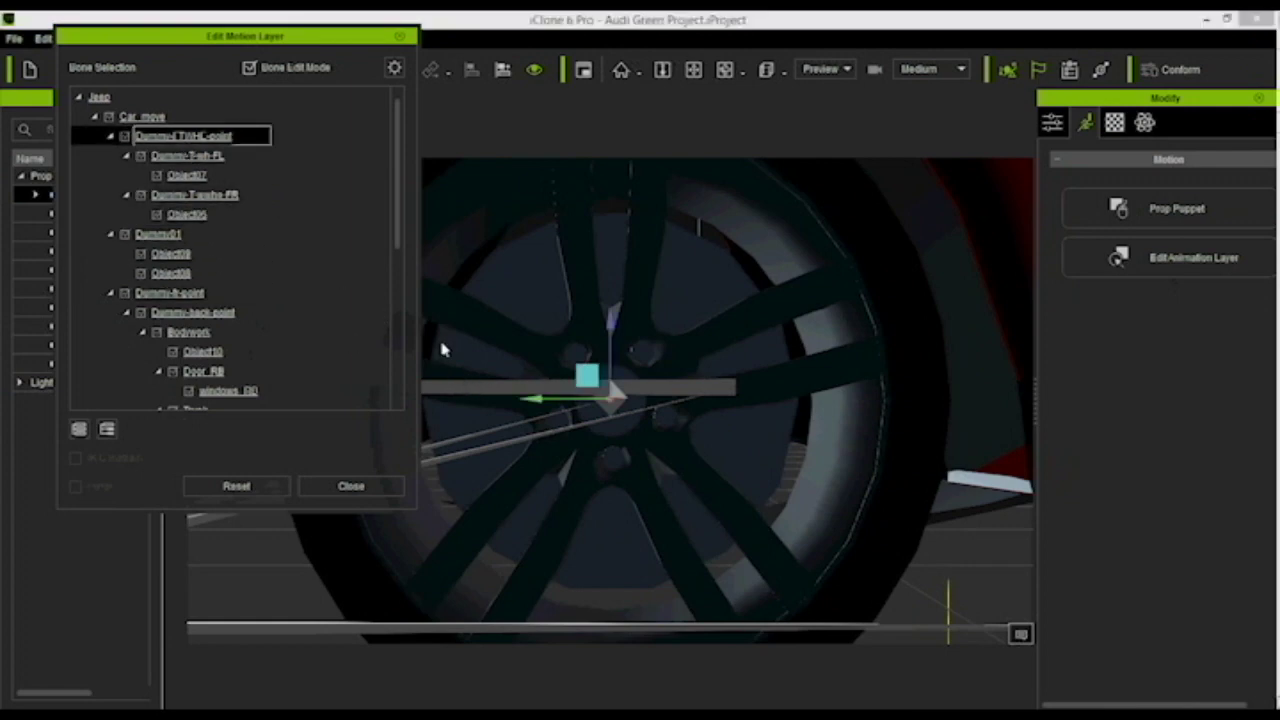
pyautogui.click(352, 488)
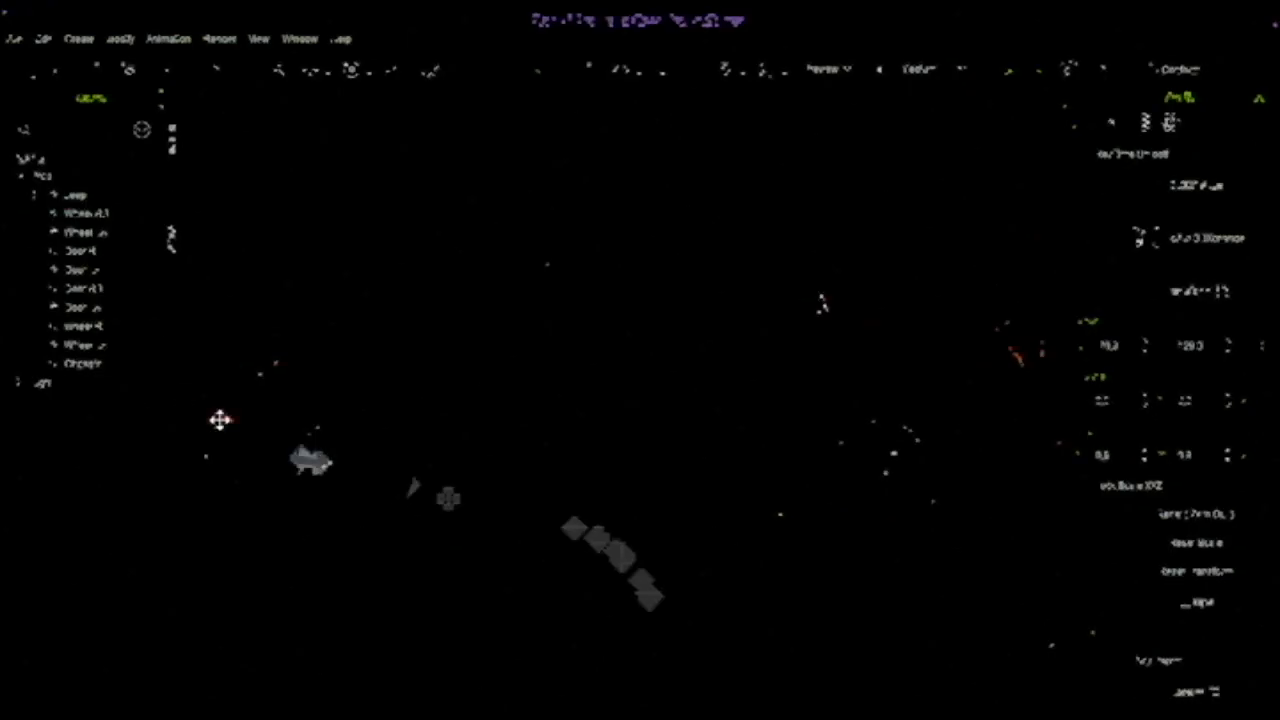
# - Attach Wheel RB, Wheel LB, Wheel RF and Wheel LF together to the Jeep
pyautogui.keyDown('shift'); pyautogui.click(92, 232); pyautogui.keyUp('shift')
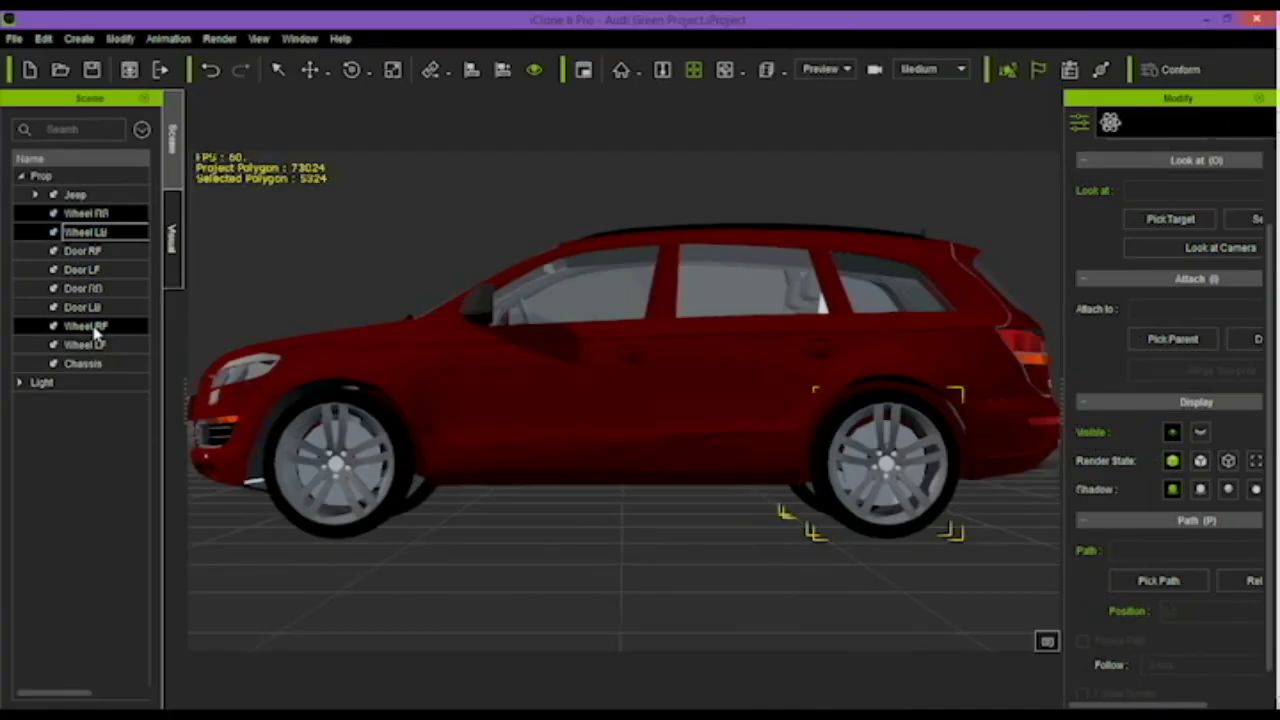
pyautogui.keyDown('ctrl'); pyautogui.click(95, 344); pyautogui.keyUp('ctrl')
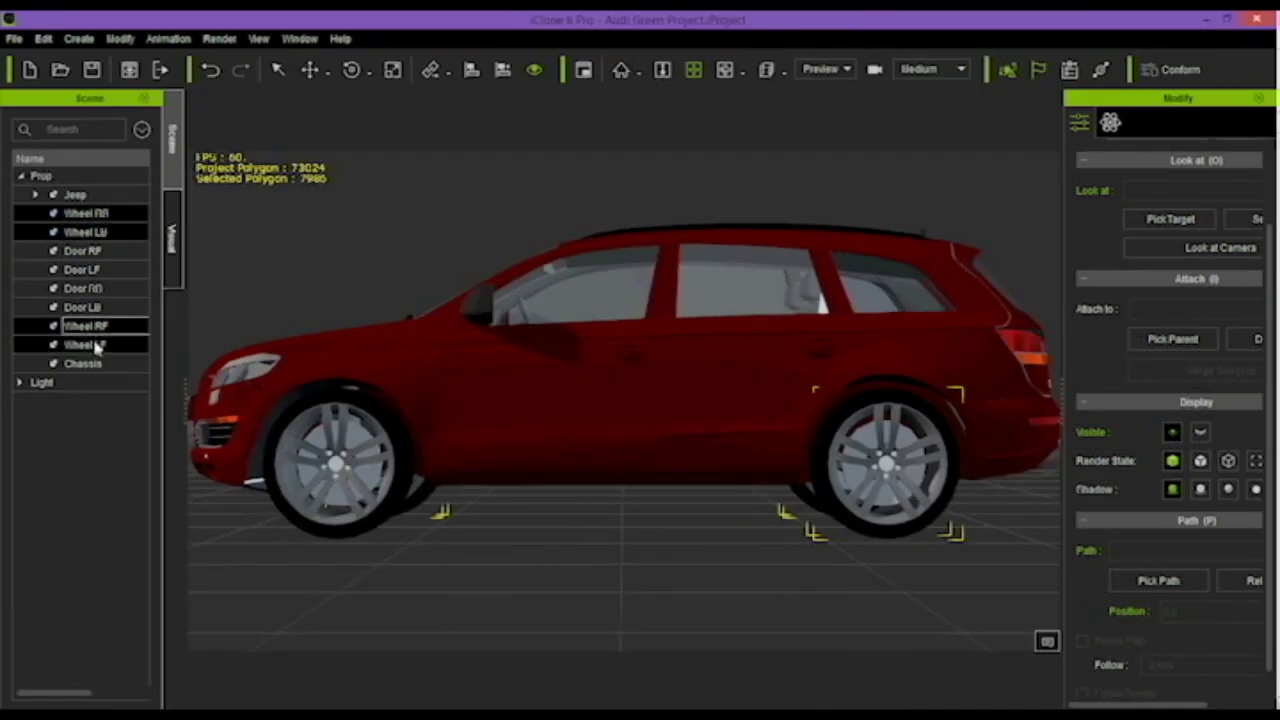
pyautogui.rightClick(346, 250)
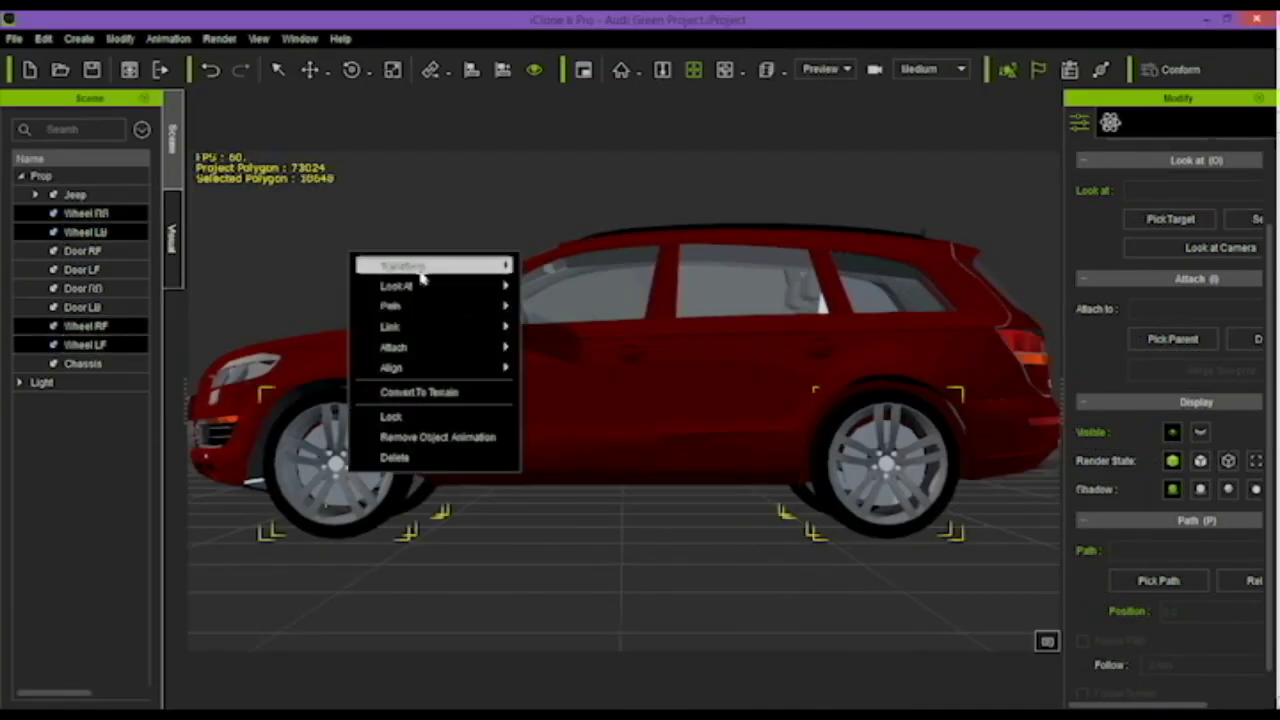
pyautogui.moveTo(437, 347)
pyautogui.click(541, 362)
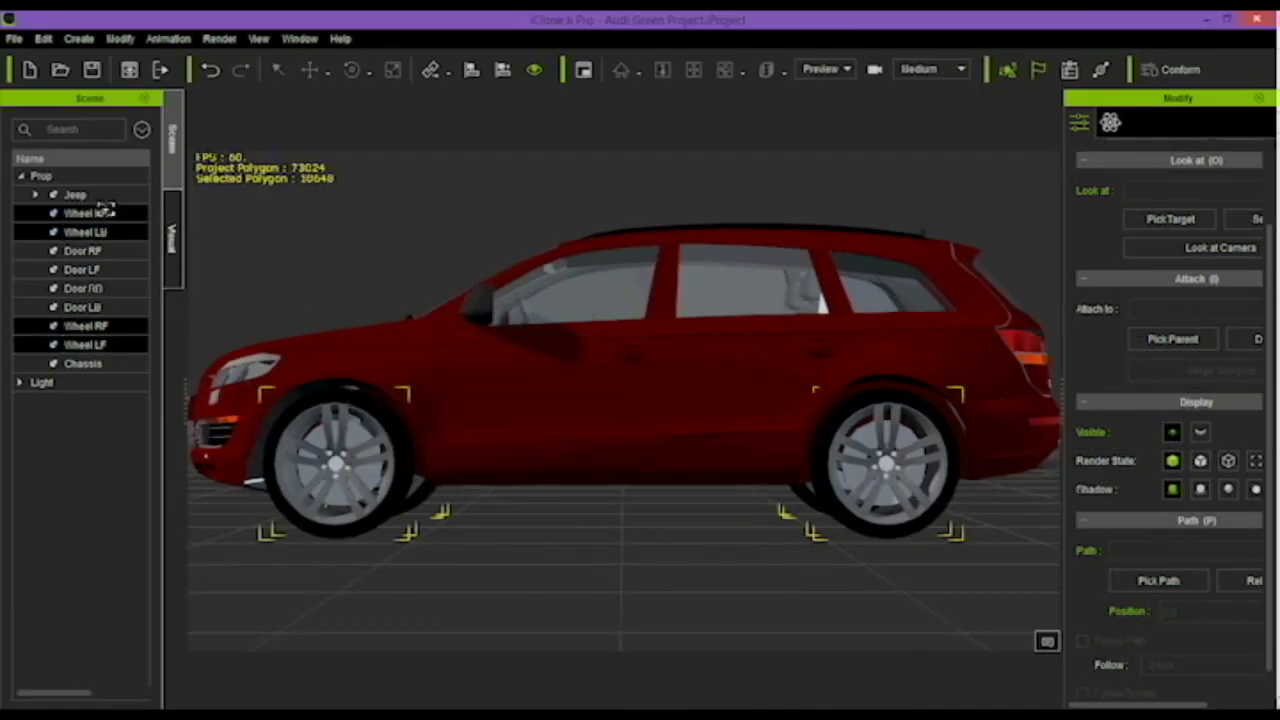
pyautogui.click(78, 195)
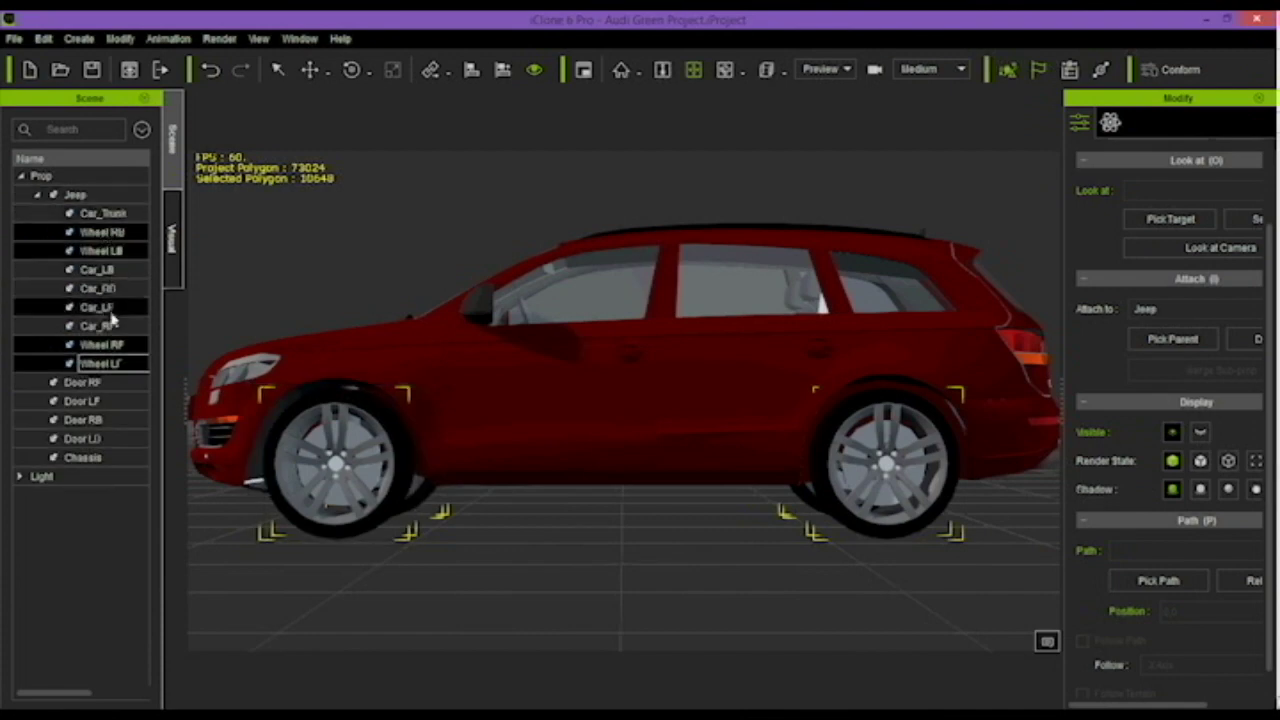
# - Attach Wheel LF to the Jeep's Object07 sub-node under the front-left wheel dummy, with no alignment
pyautogui.click(110, 365)
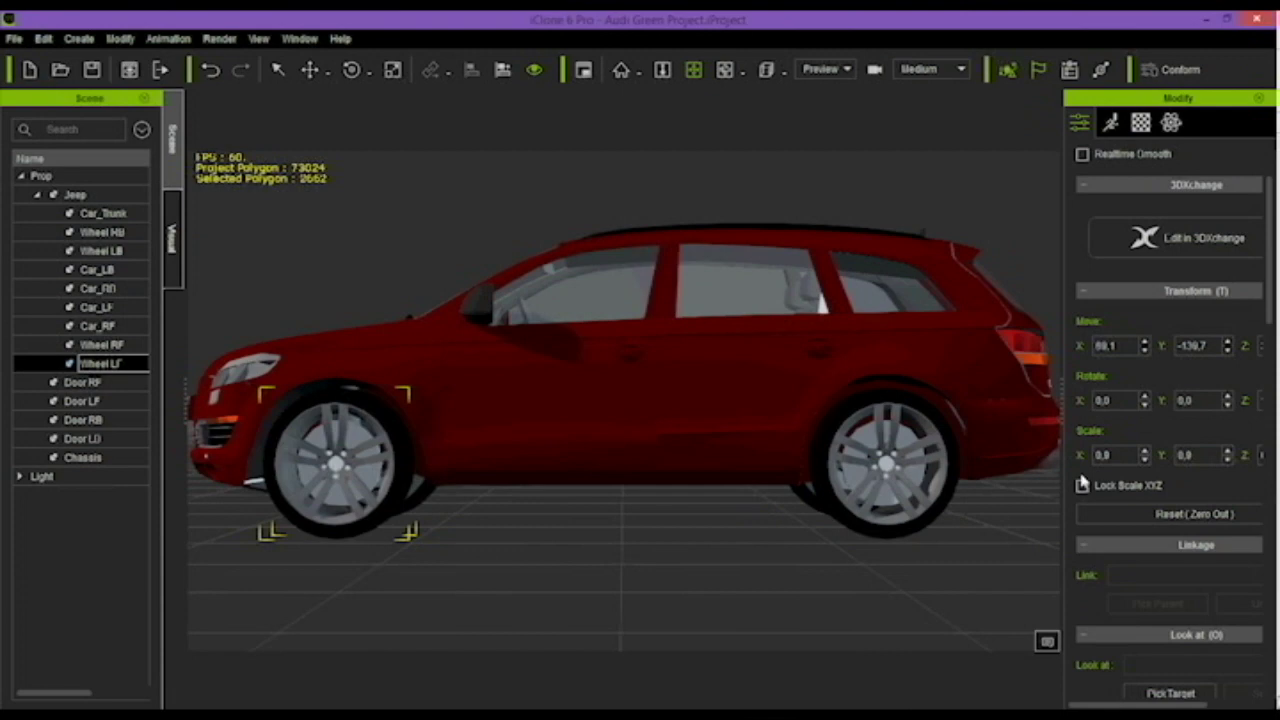
pyautogui.moveTo(1062, 416); pyautogui.dragTo(966, 409)
pyautogui.scroll(-5, 1091, 355)
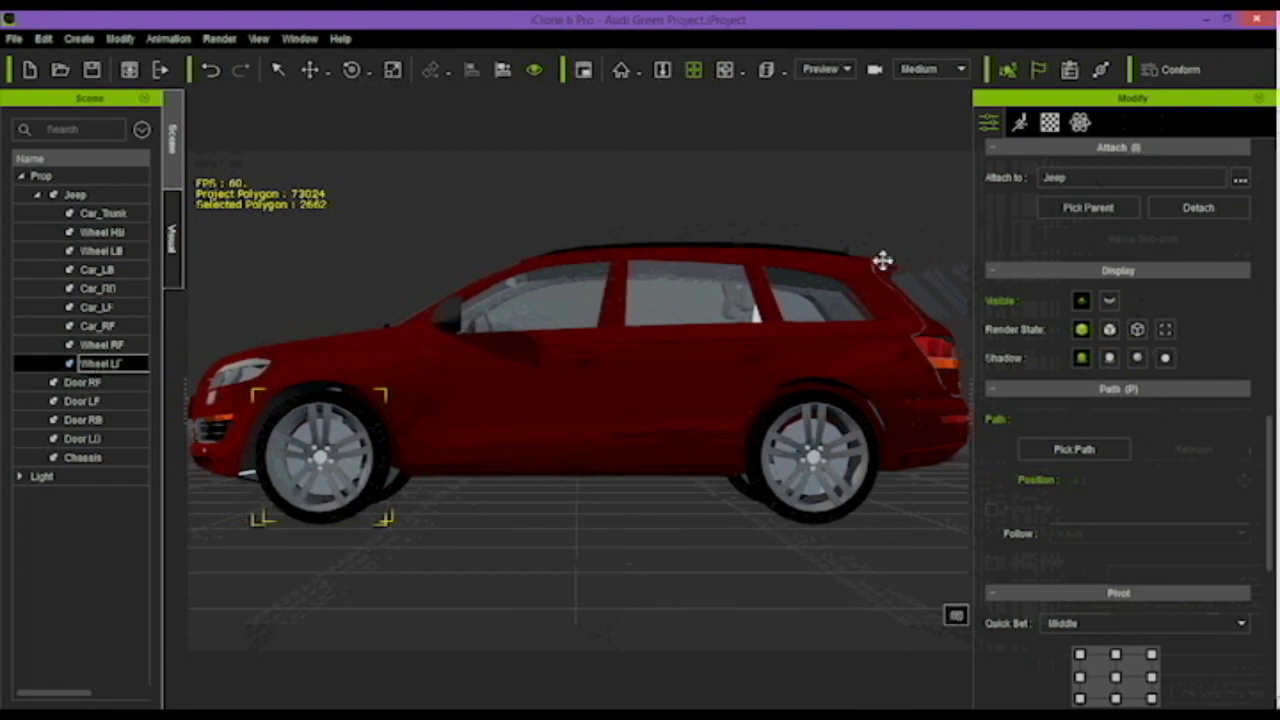
pyautogui.click(1240, 179)
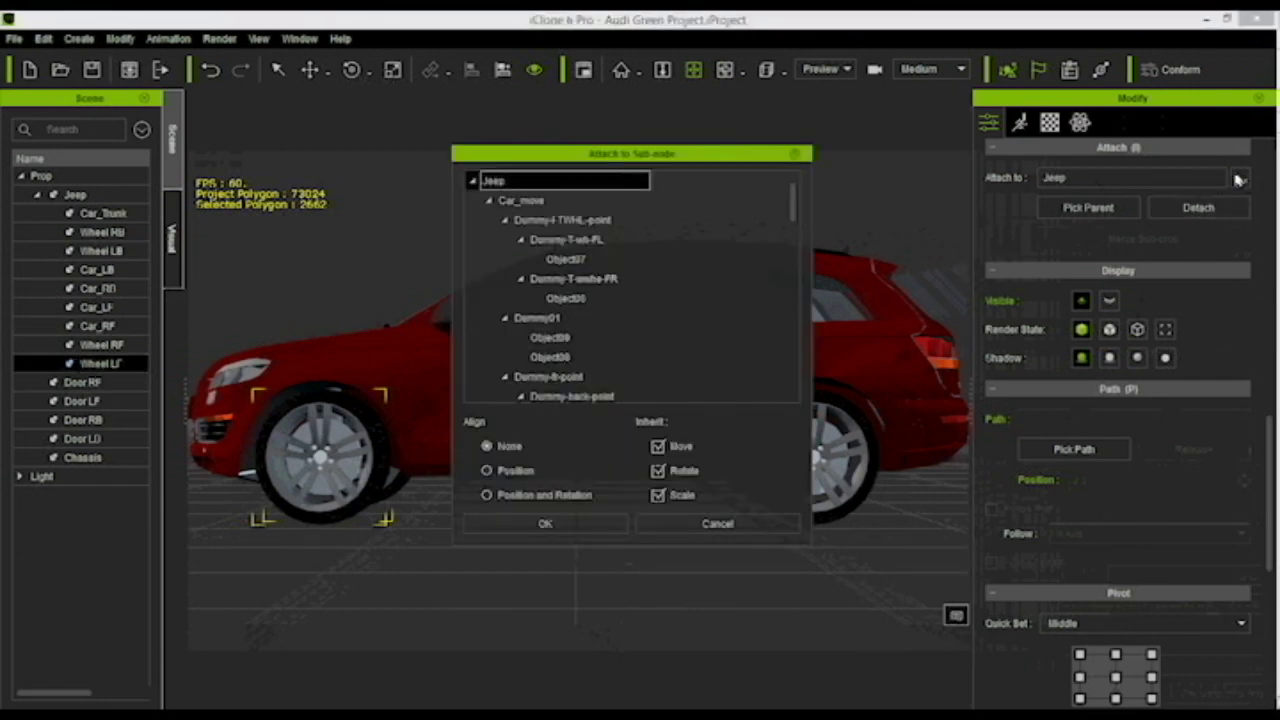
pyautogui.click(575, 259)
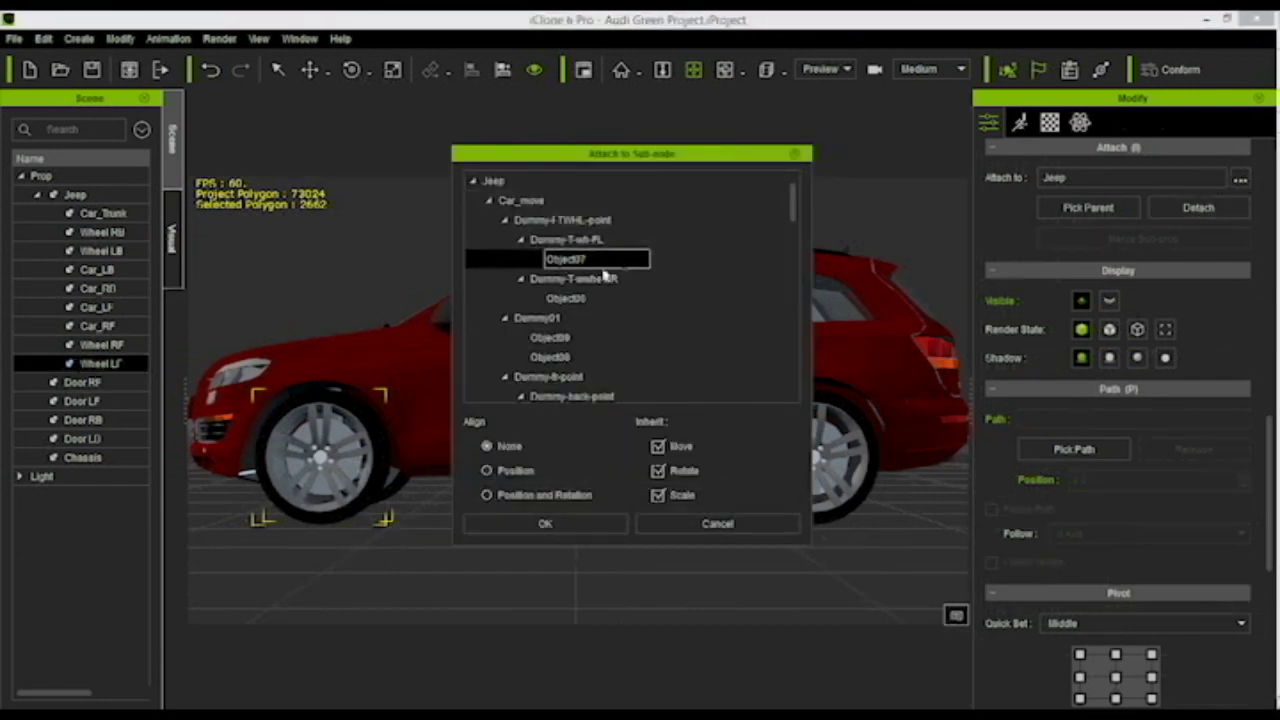
pyautogui.click(549, 525)
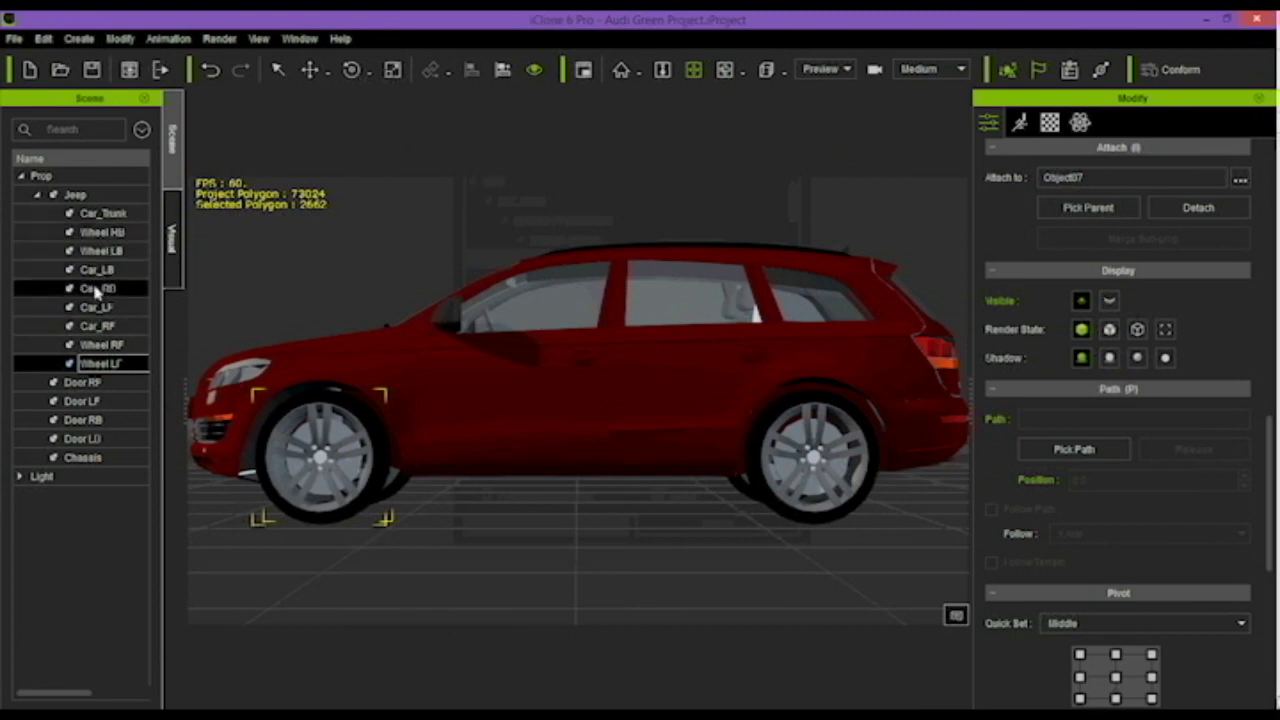
# - Attach Wheel RB to the Jeep's Object08 sub-node under Dummy01, with no alignment
pyautogui.click(104, 232)
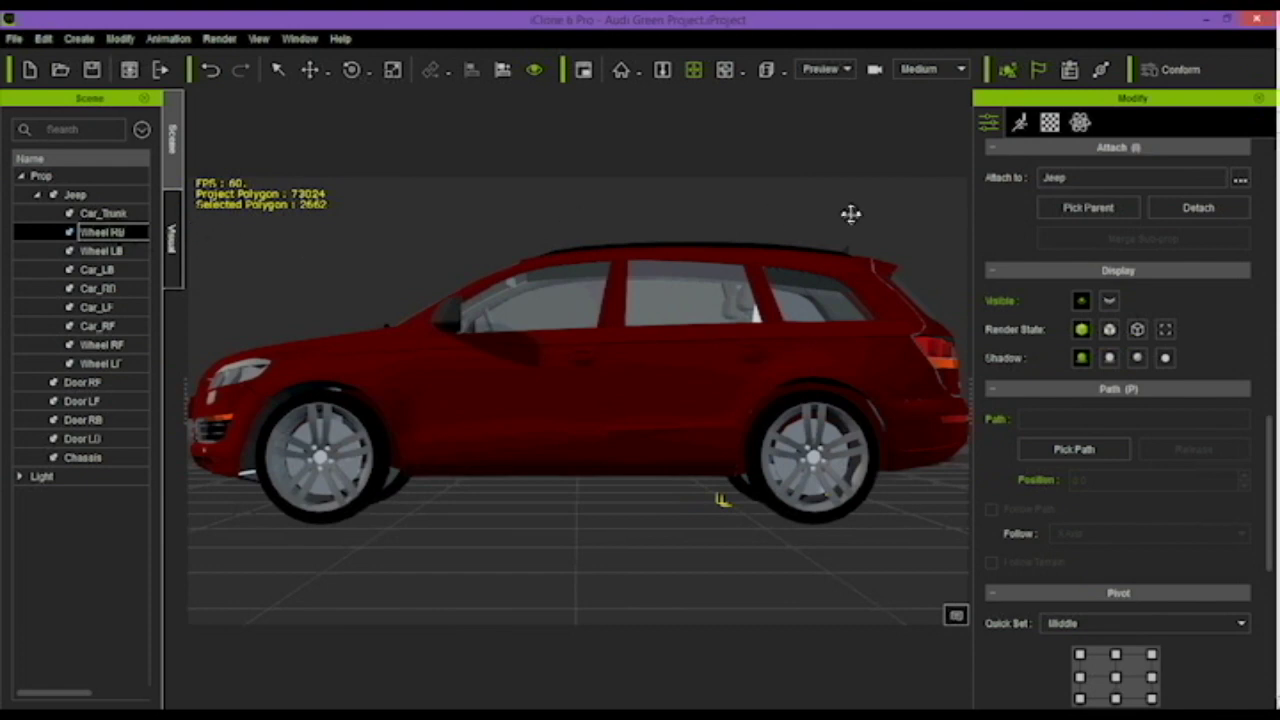
pyautogui.click(1240, 181)
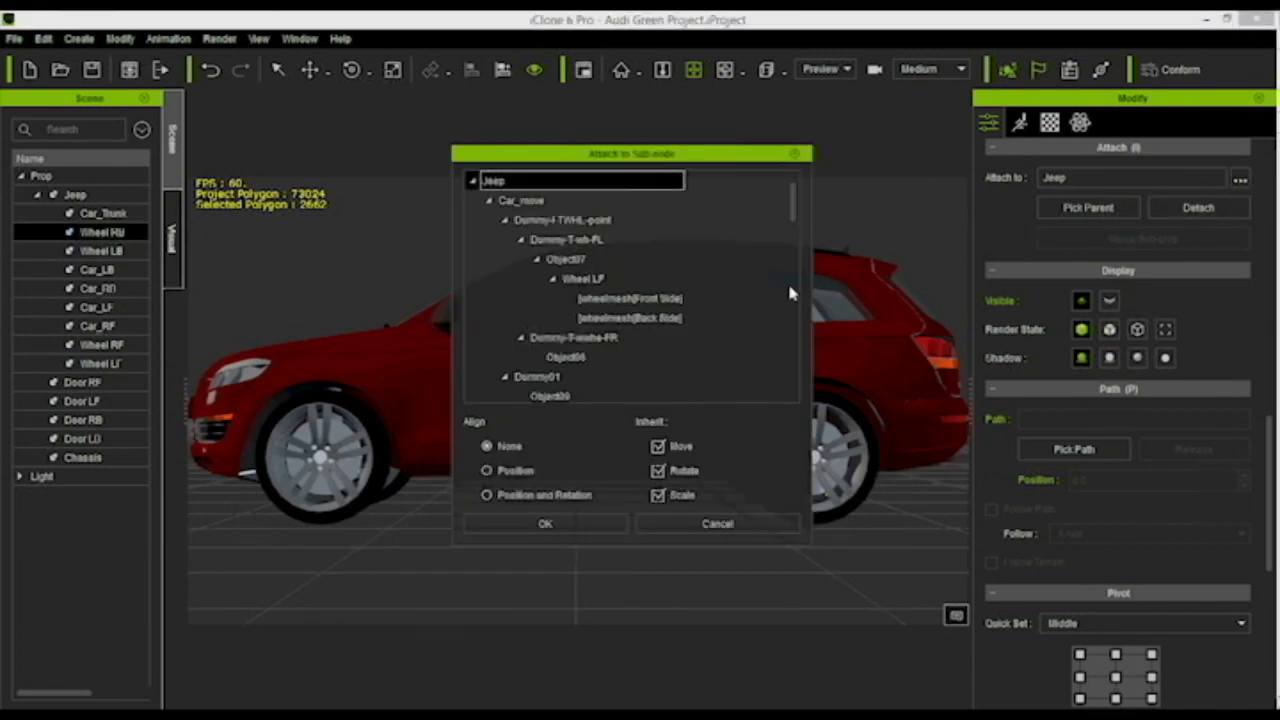
pyautogui.moveTo(795, 200); pyautogui.dragTo(794, 223)
pyautogui.click(573, 298)
pyautogui.click(573, 298)
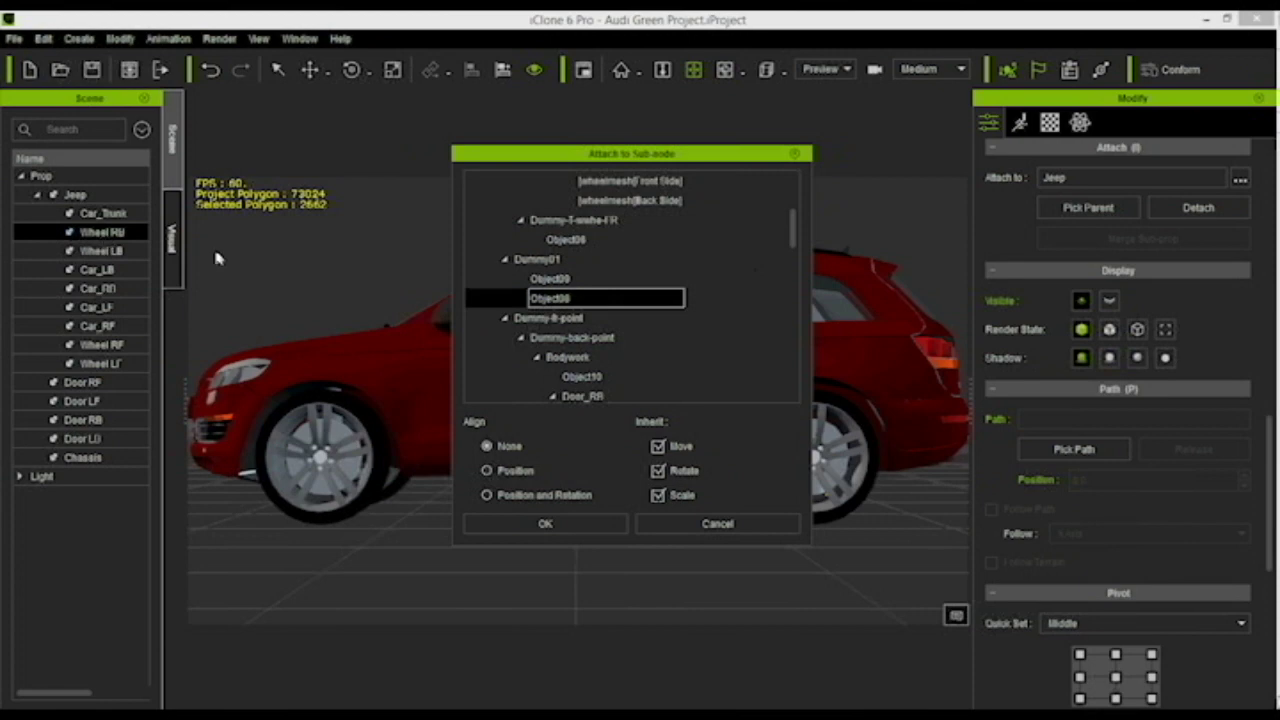
pyautogui.click(560, 524)
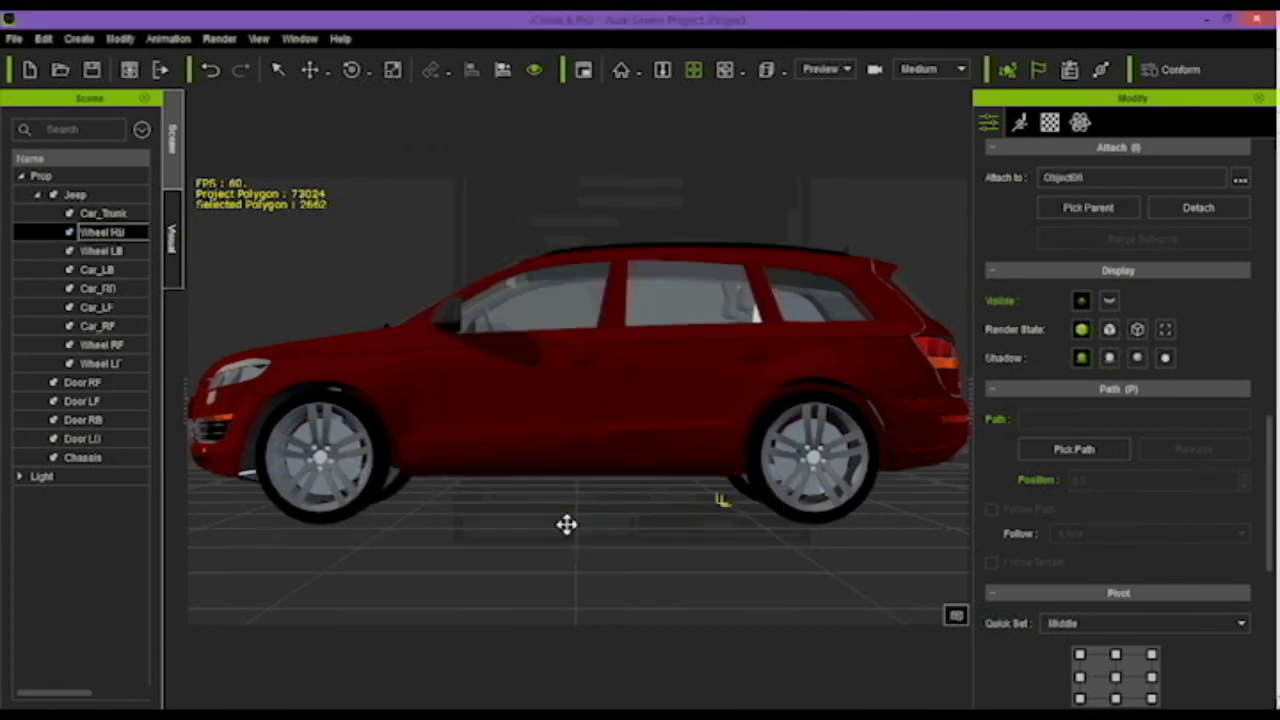
# - Attach Wheel LB to the Jeep's Object09 sub-node under Dummy01, with no alignment
pyautogui.click(118, 251)
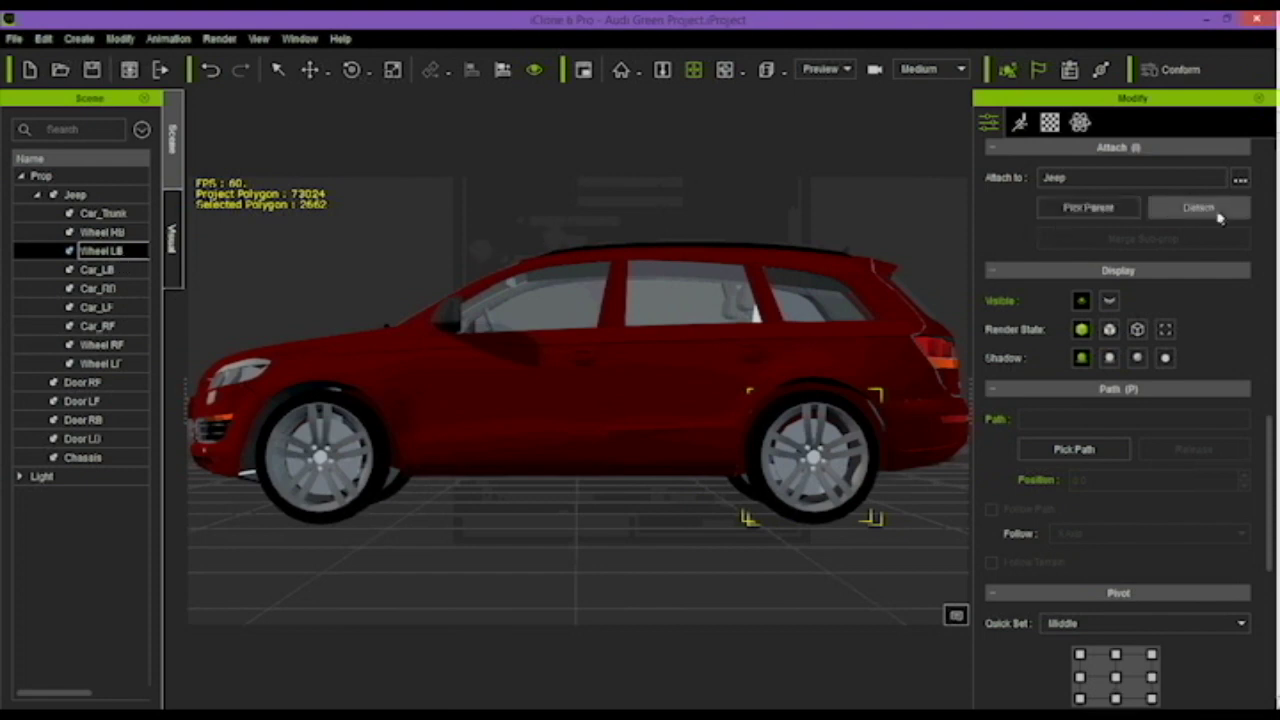
pyautogui.click(1240, 179)
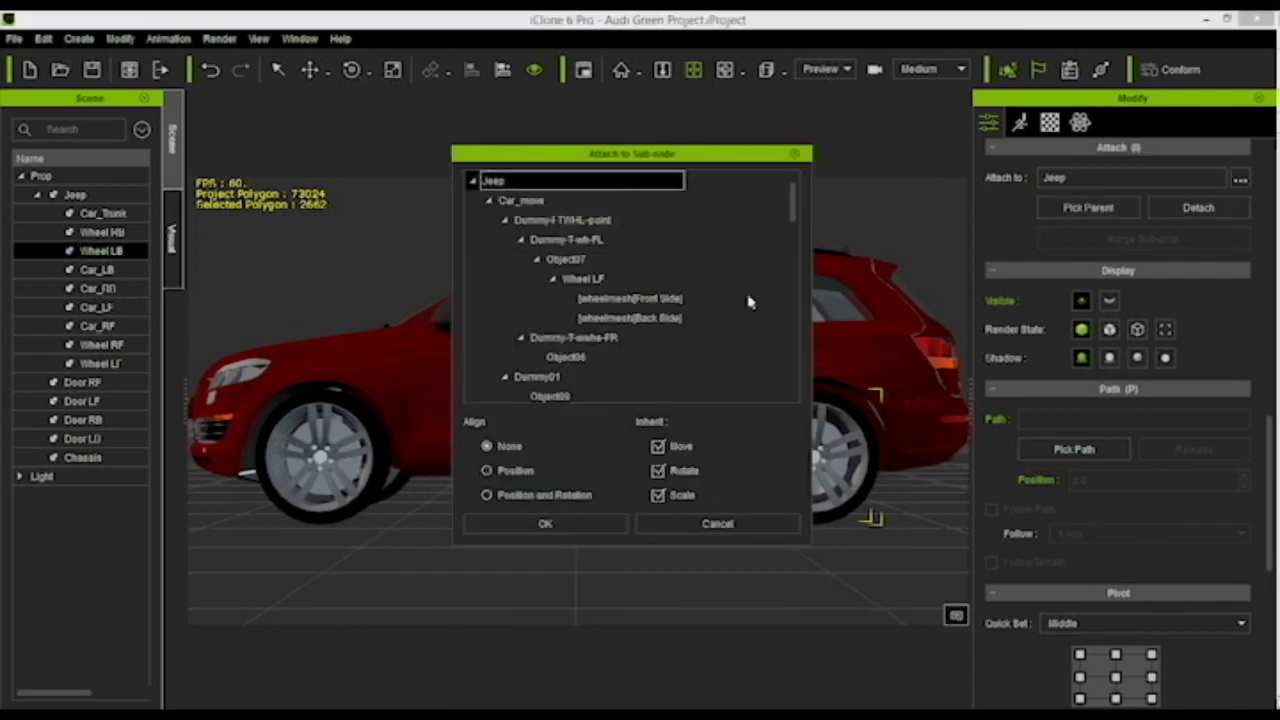
pyautogui.scroll(-2, 793, 213)
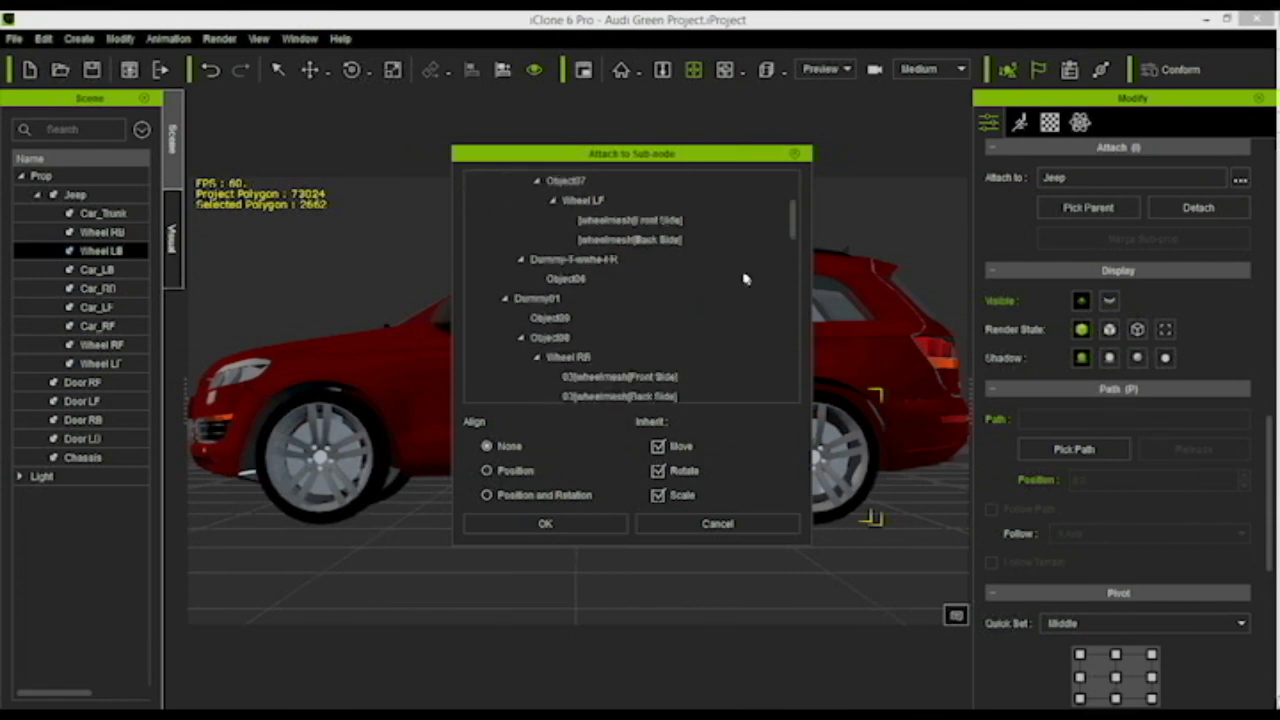
pyautogui.click(549, 320)
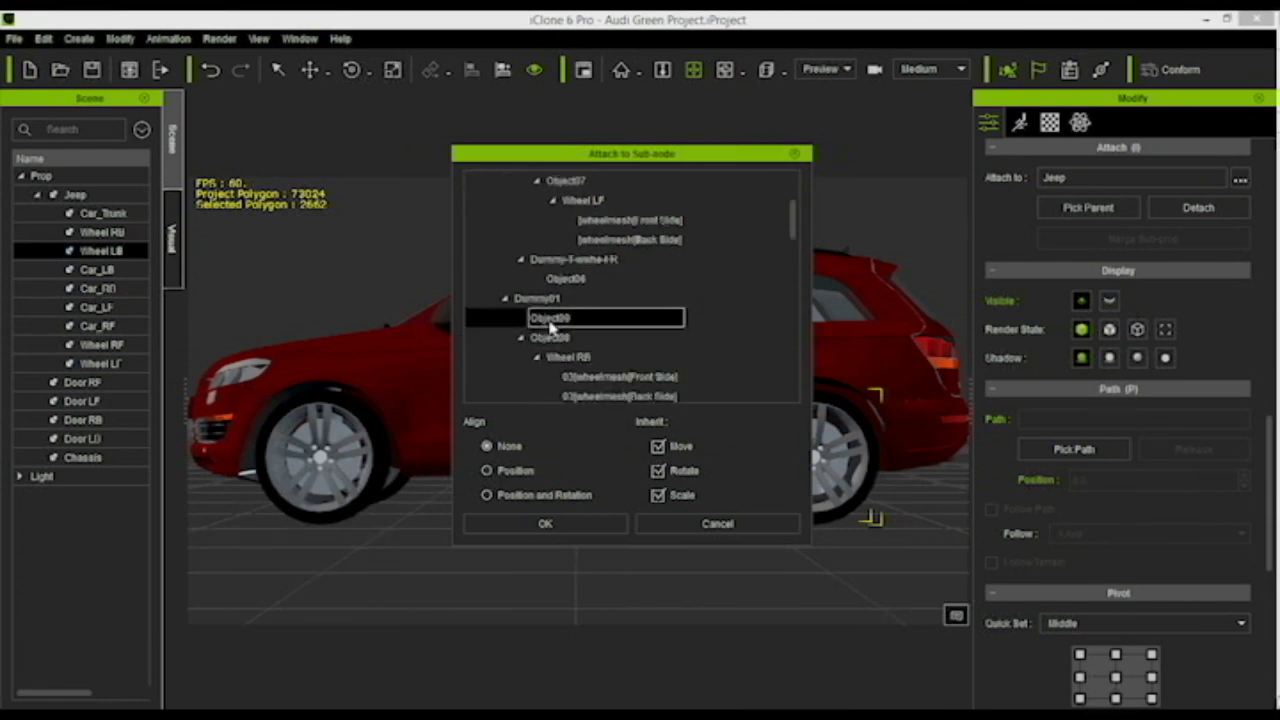
pyautogui.click(545, 523)
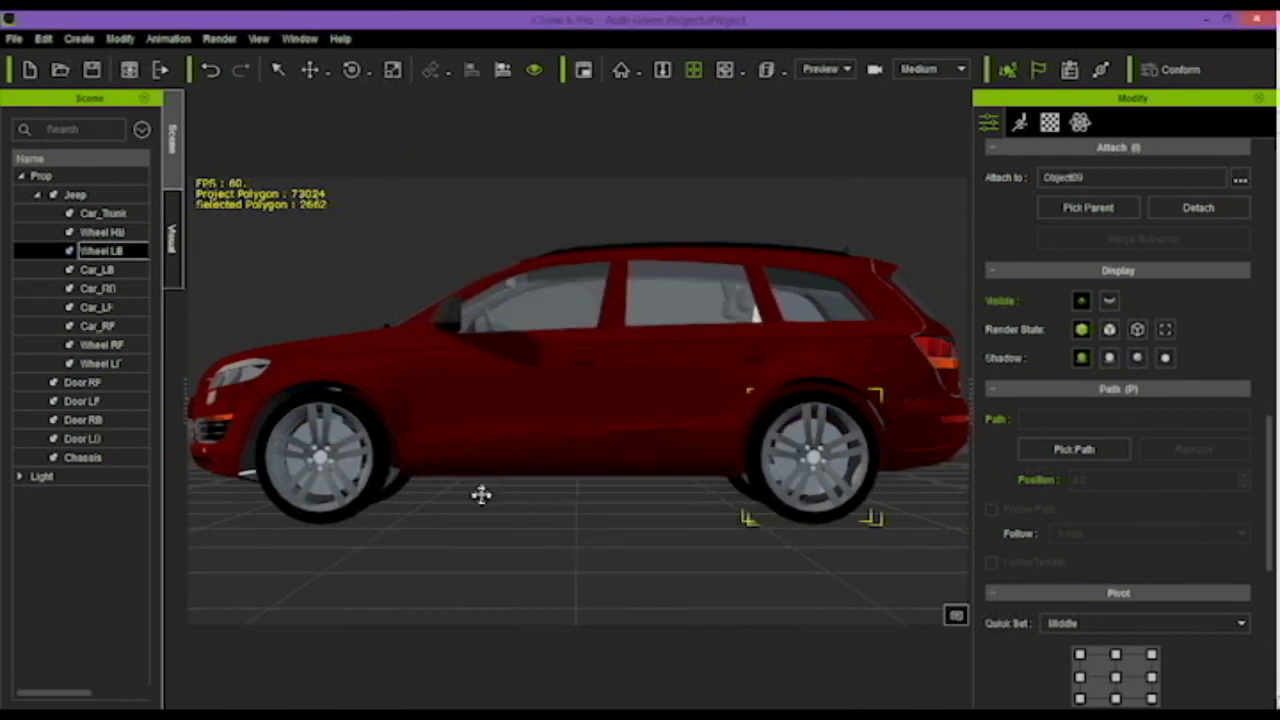
# - Attach Wheel RF to the Jeep's Object06 sub-node under the front-right wheel dummy, with no alignment
pyautogui.click(115, 347)
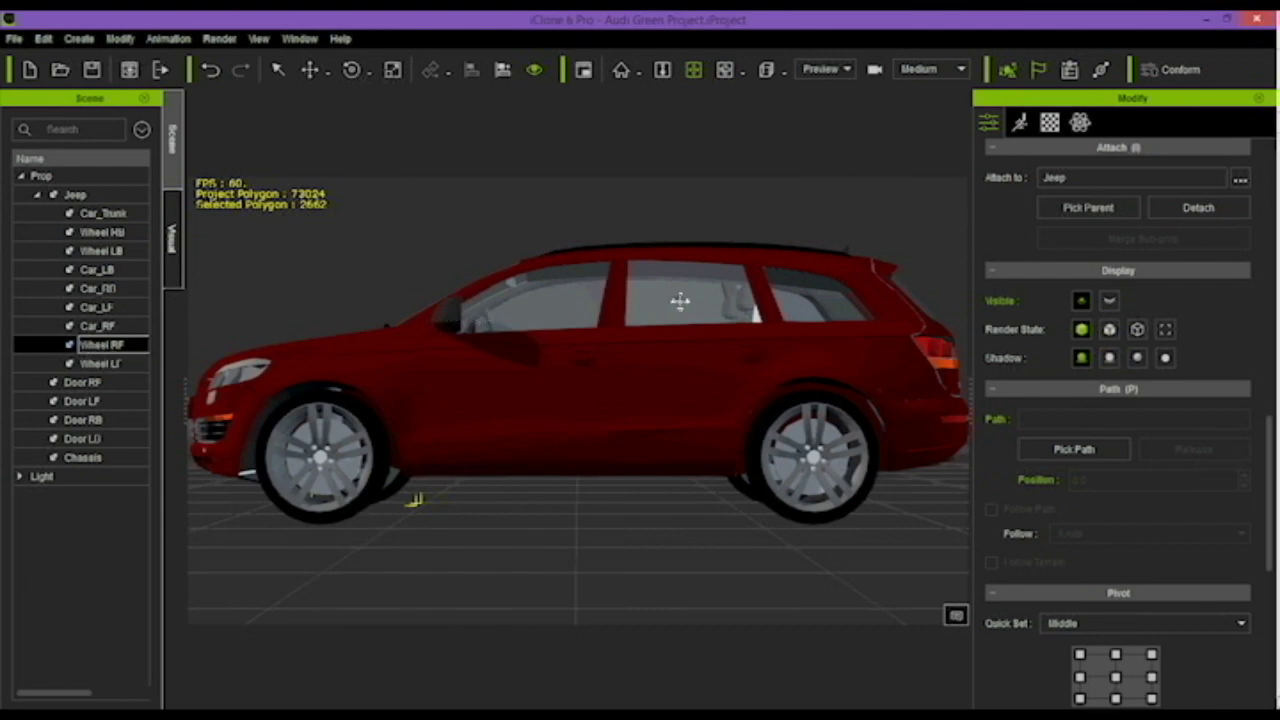
pyautogui.click(1240, 180)
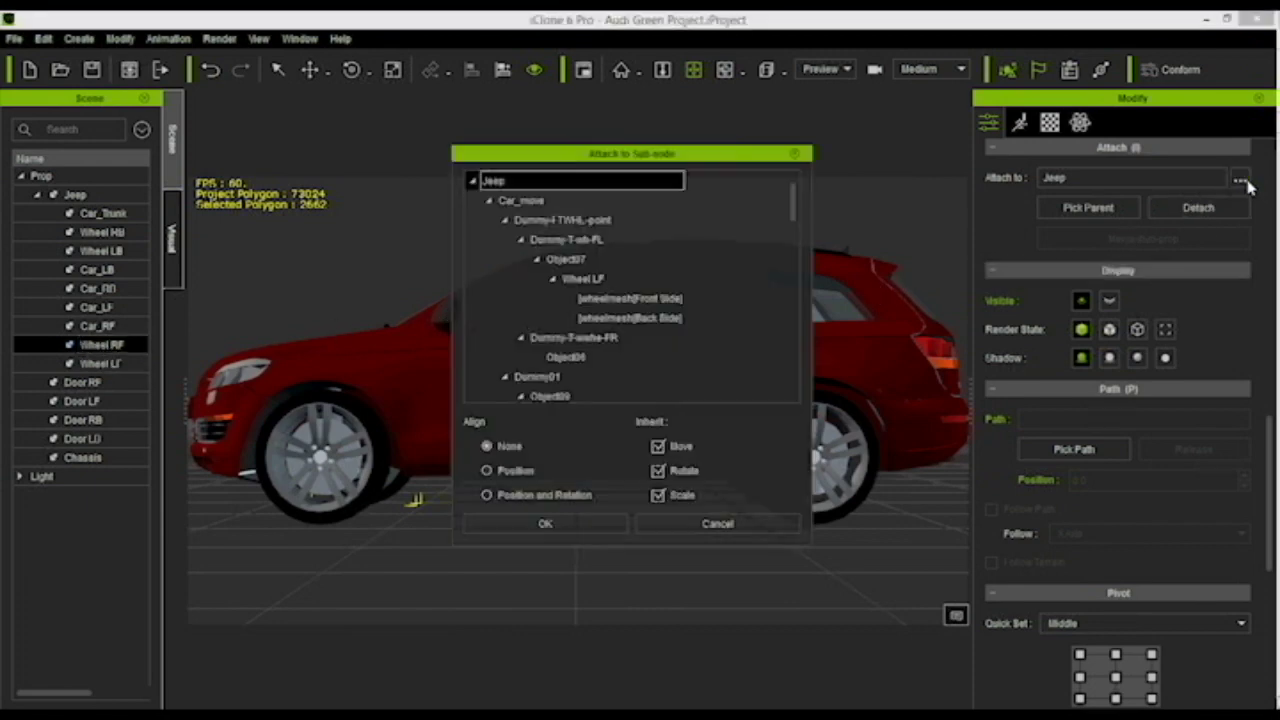
pyautogui.click(567, 358)
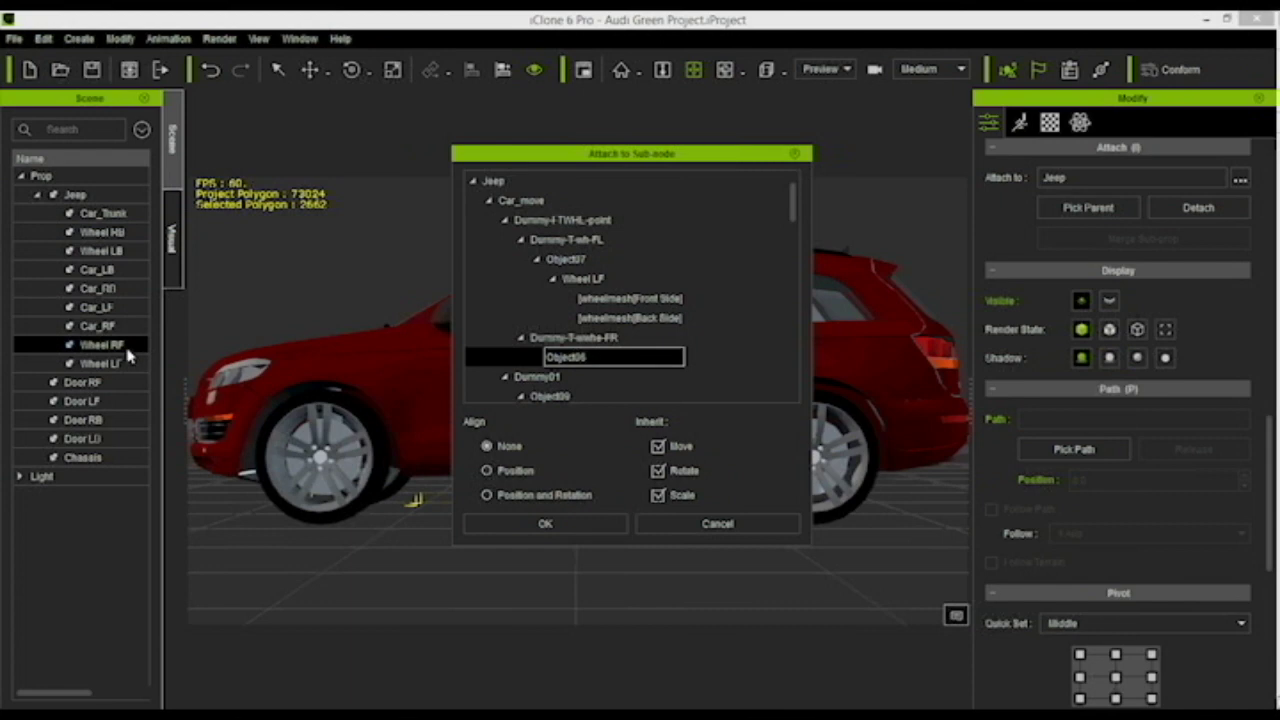
pyautogui.click(545, 524)
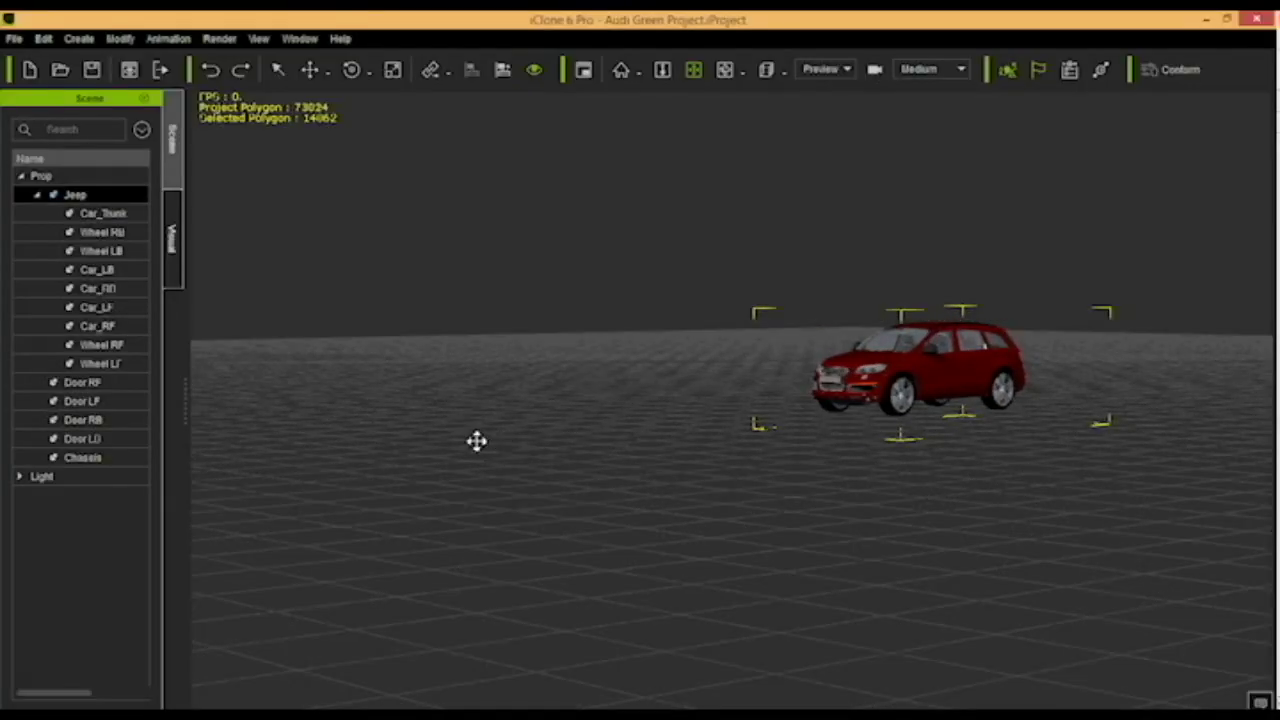
# - Run the Jeep's Move Forward command to test how the attached wheels behave
pyautogui.rightClick(467, 403)
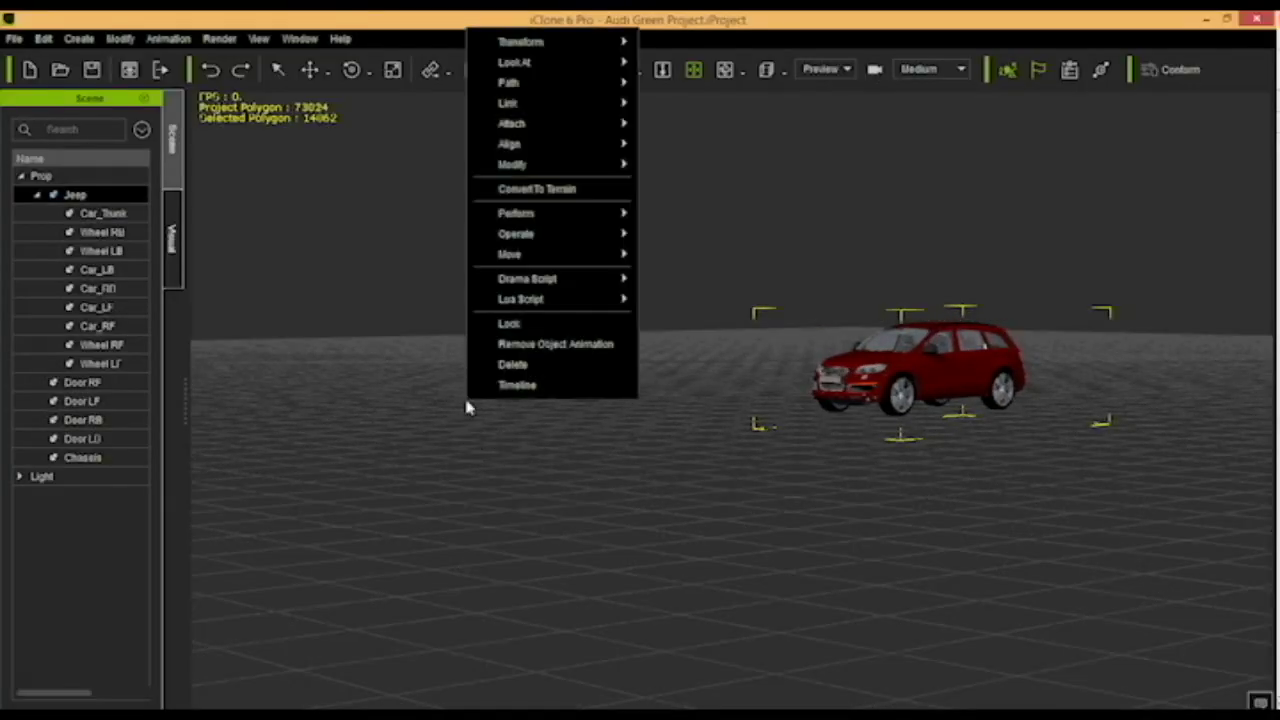
pyautogui.moveTo(566, 278)
pyautogui.moveTo(569, 256)
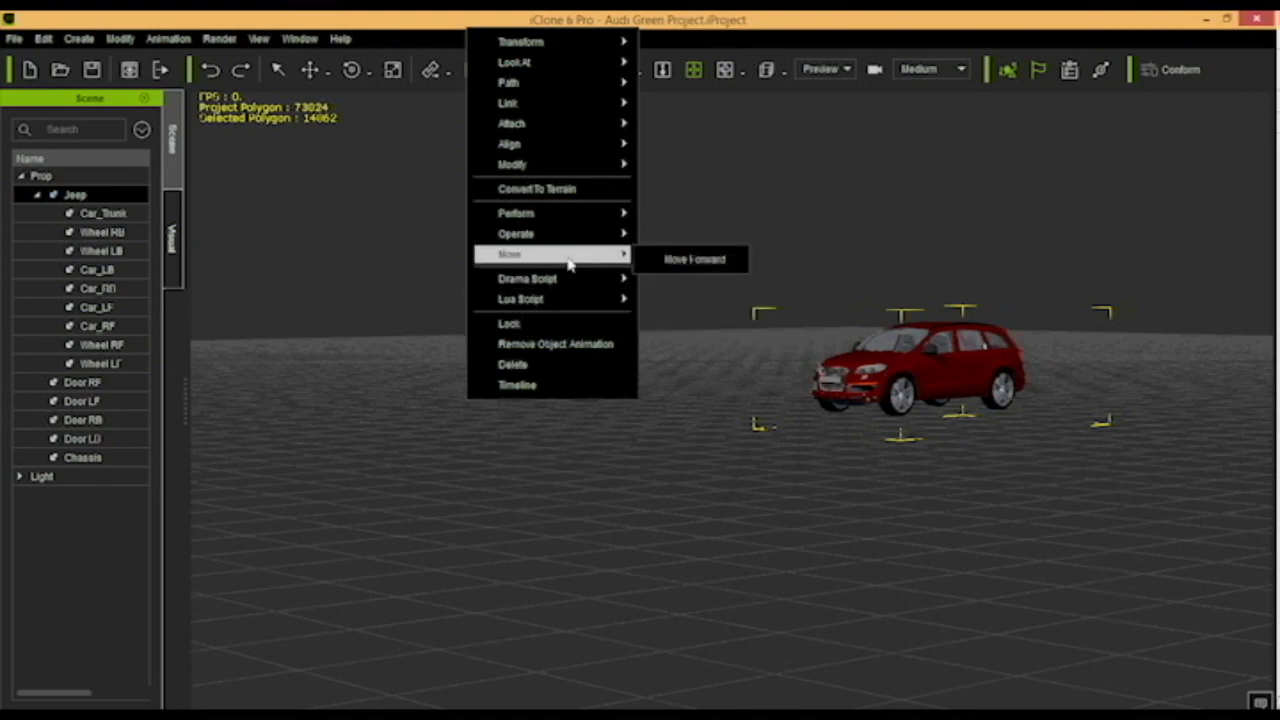
pyautogui.click(686, 260)
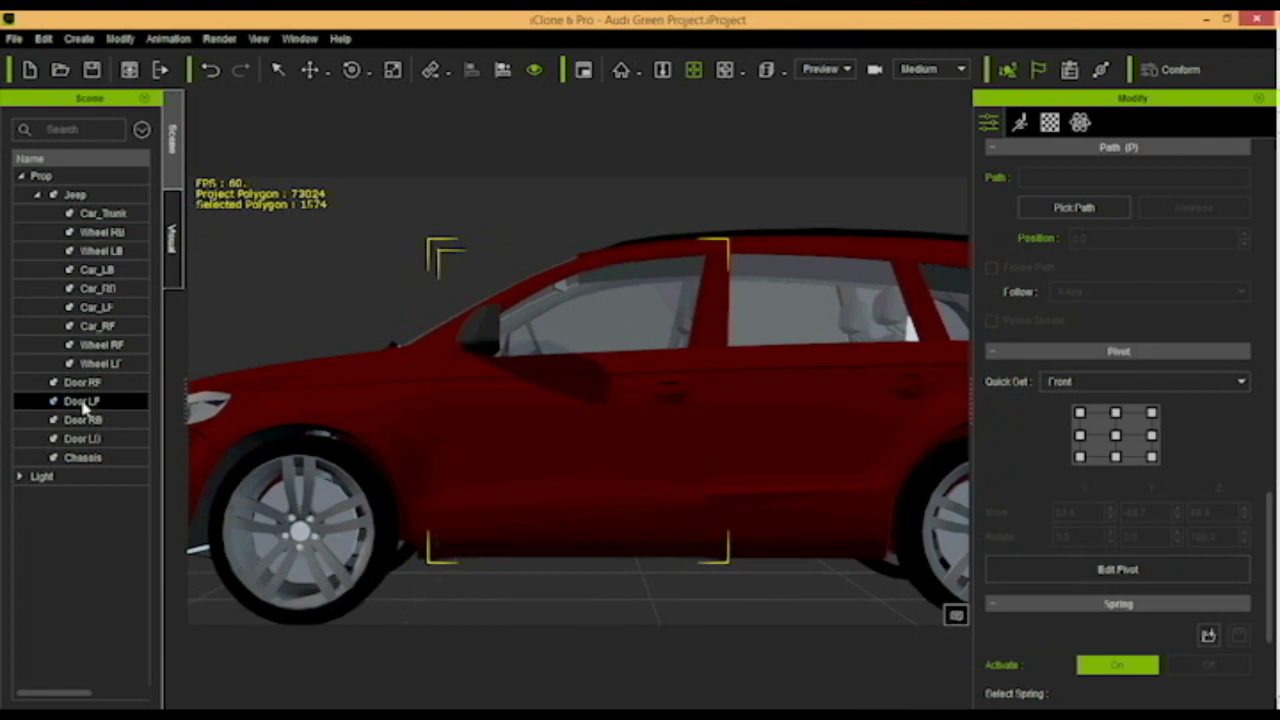
# - Check the front-edge pivot placement of Door LF, Door LB, Door RF and Door RB in turn
pyautogui.click(1080, 436)
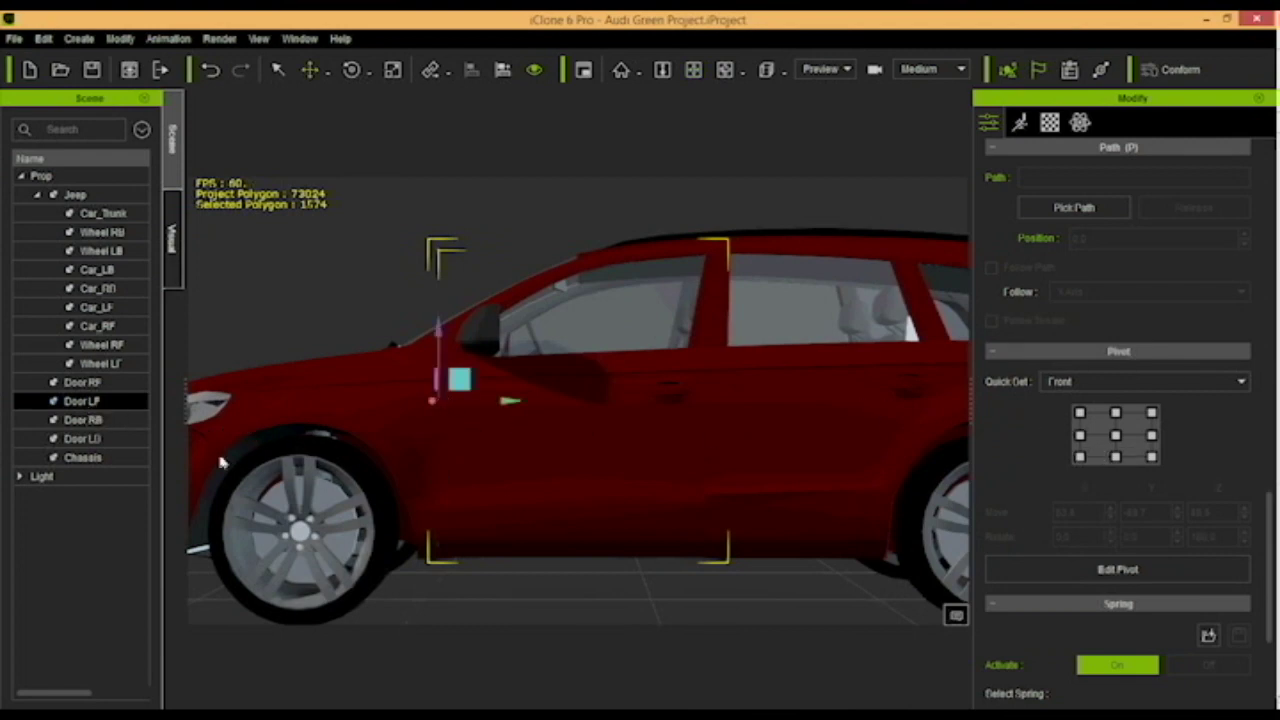
pyautogui.click(82, 438)
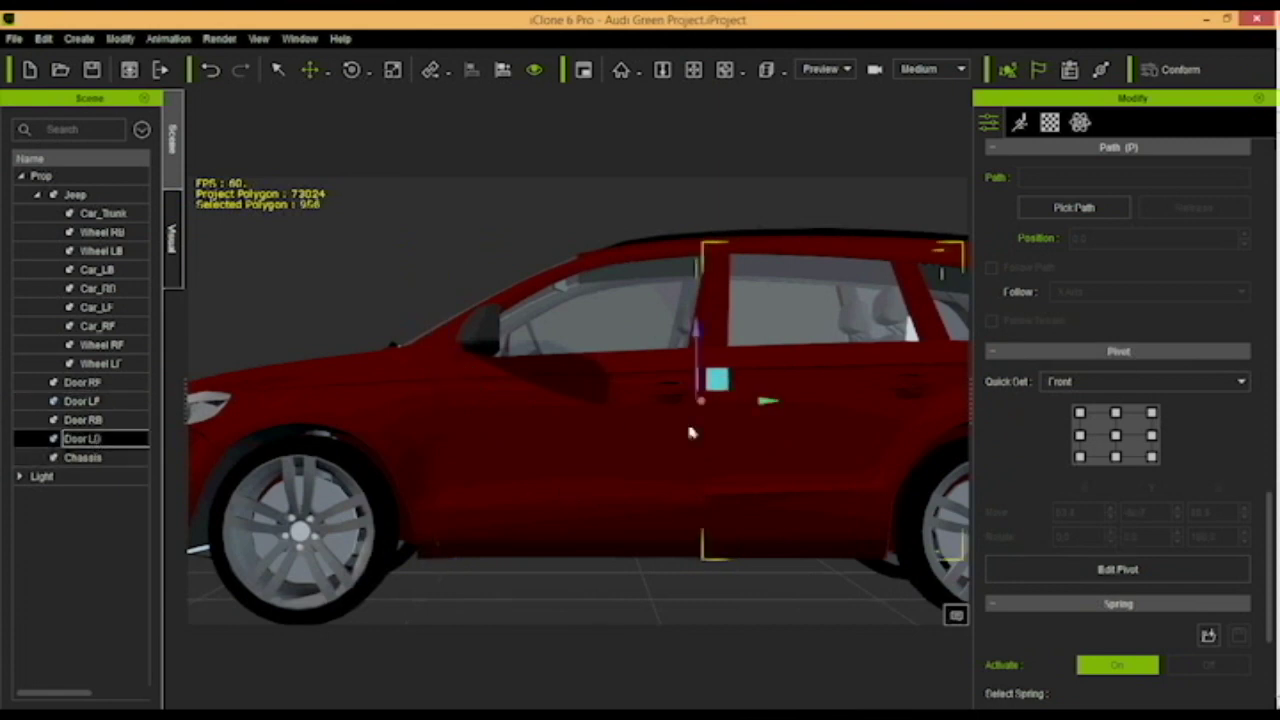
pyautogui.click(95, 384)
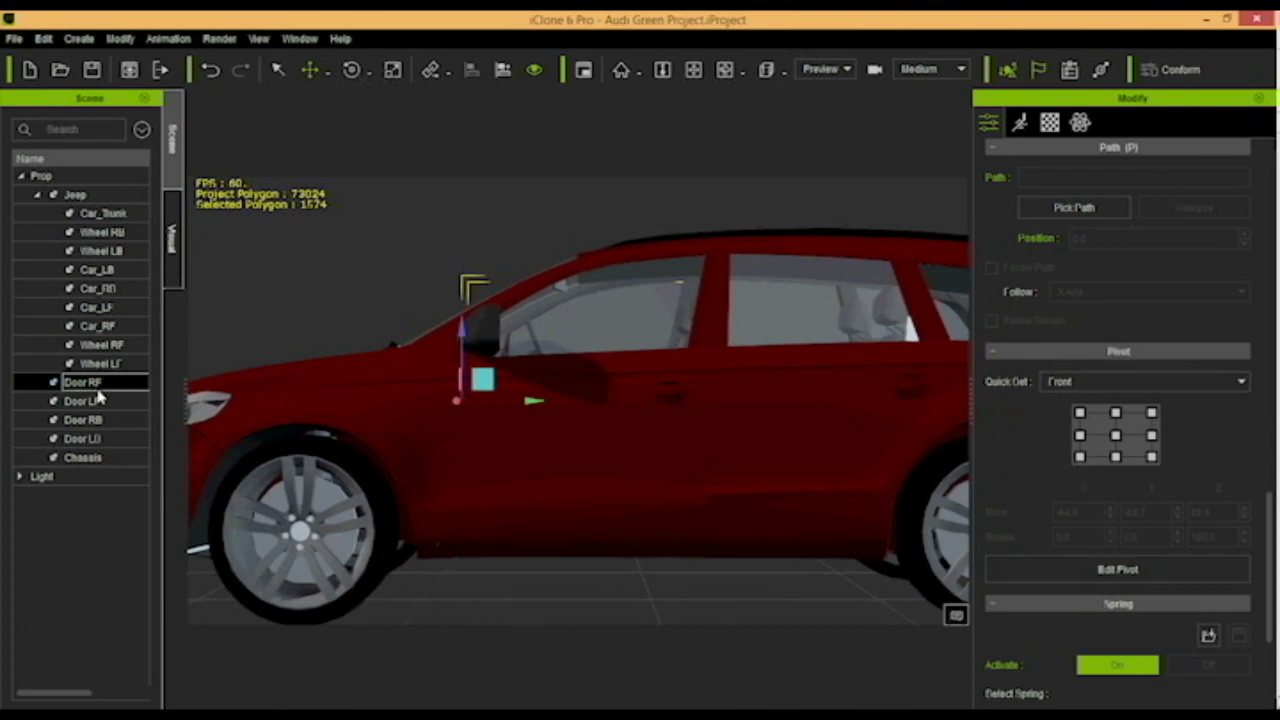
pyautogui.press('z')
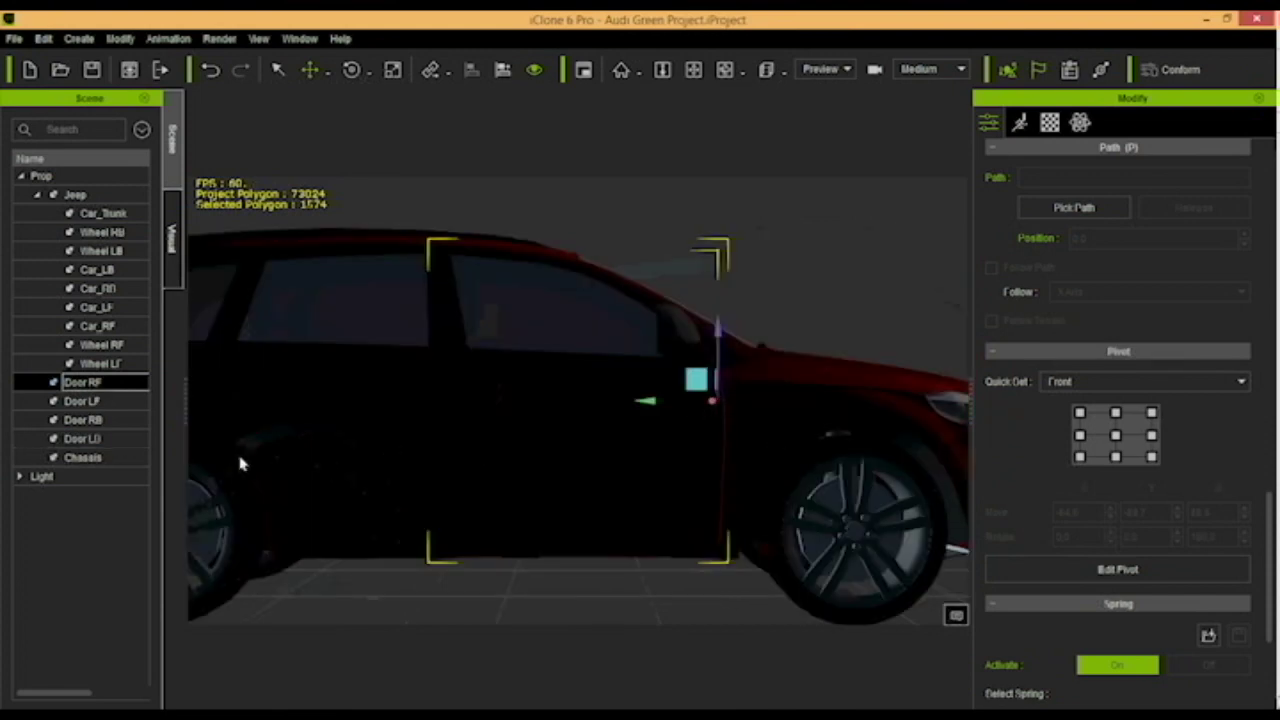
pyautogui.click(85, 420)
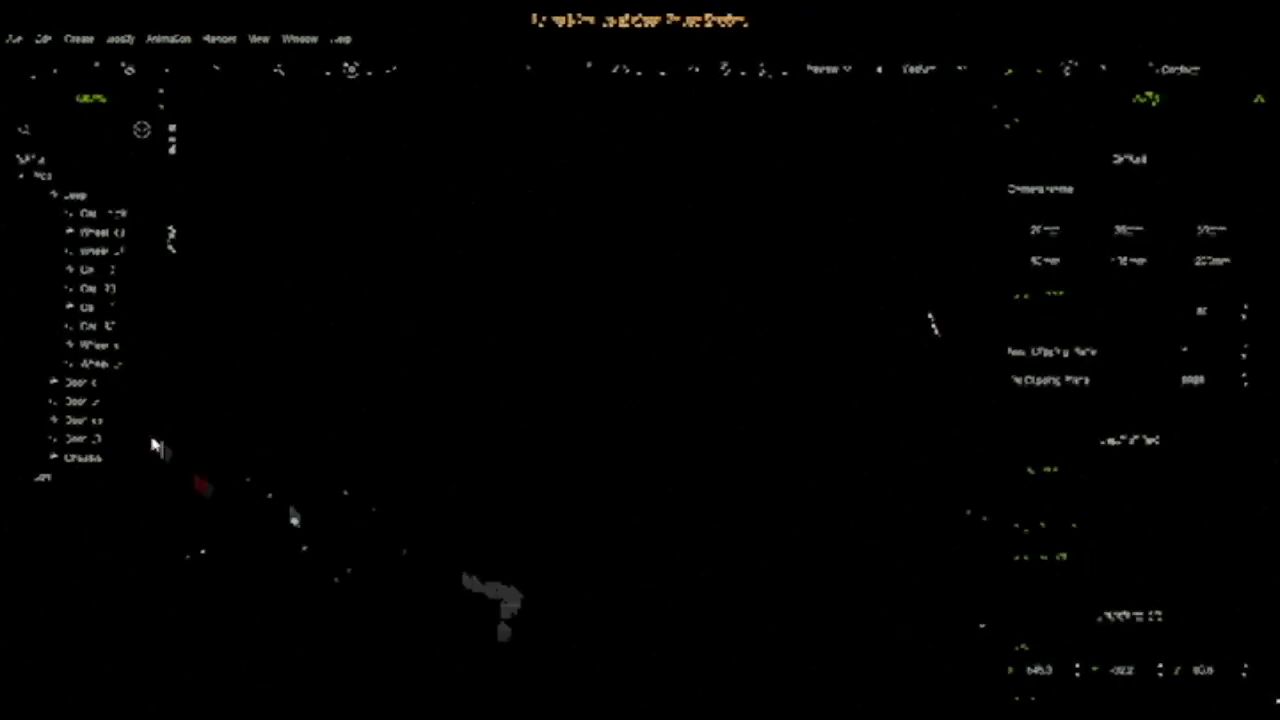
# - Attach the four doors, Door RF, Door LF, Door RB and Door LB, together to the Jeep
pyautogui.moveTo(154, 443); pyautogui.dragTo(96, 386)
pyautogui.keyDown('ctrl'); pyautogui.click(80, 439); pyautogui.keyUp('ctrl')
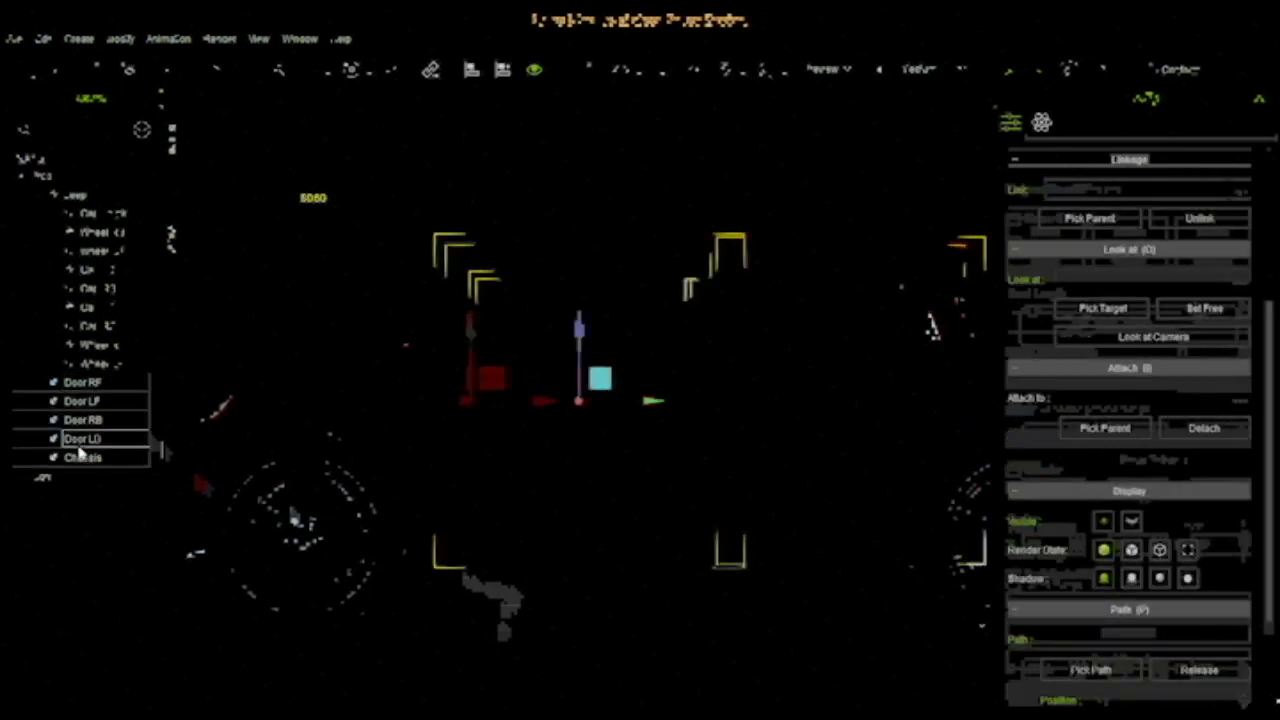
pyautogui.rightClick(210, 306)
pyautogui.moveTo(289, 396)
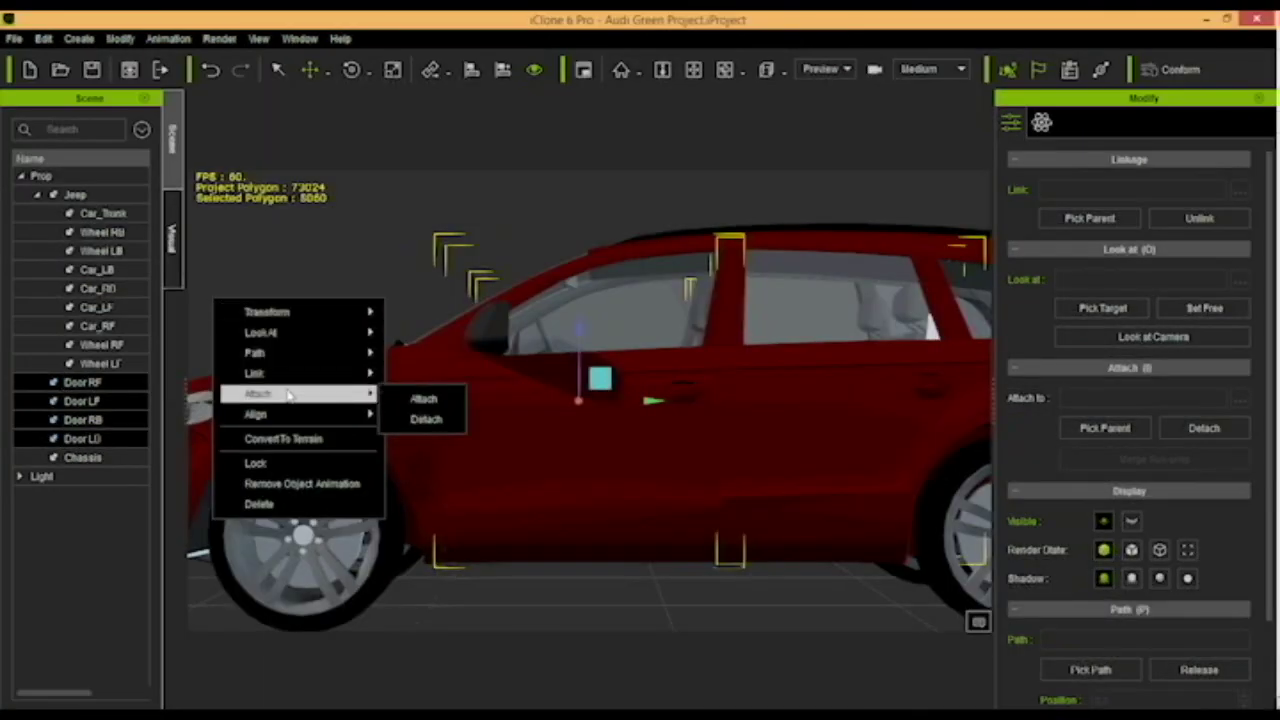
pyautogui.click(425, 400)
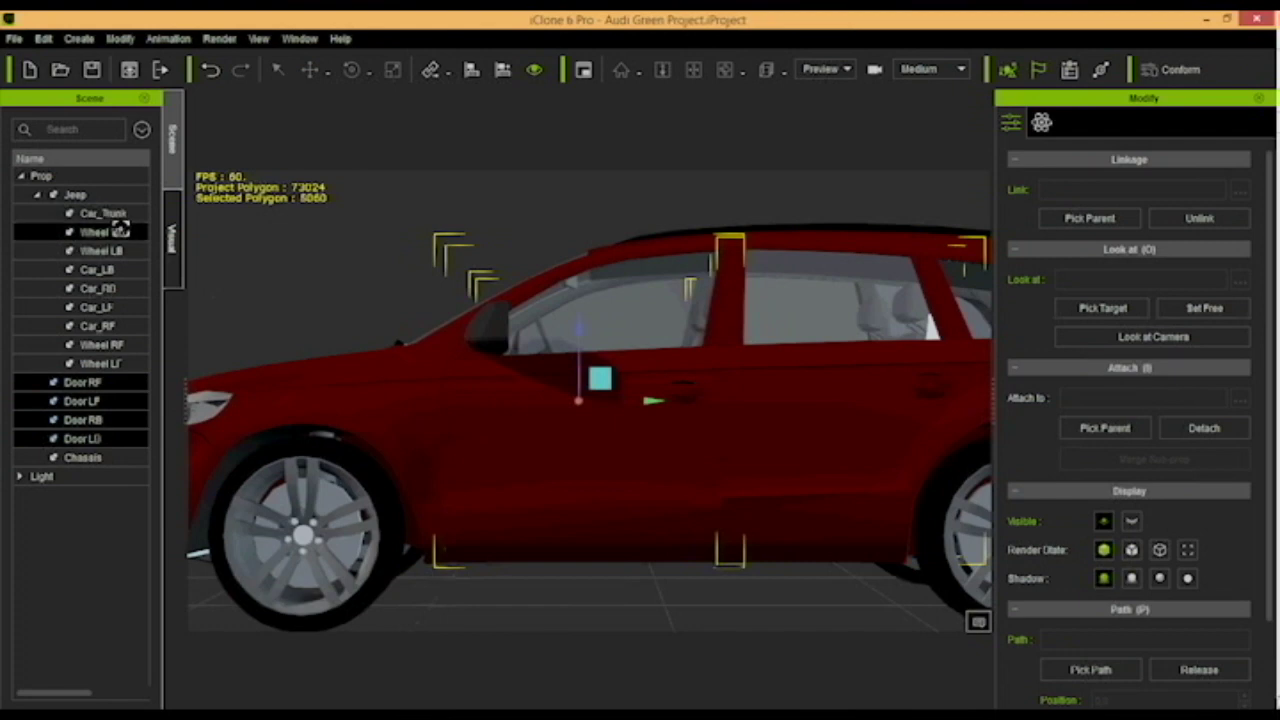
pyautogui.click(82, 194)
pyautogui.click(236, 271)
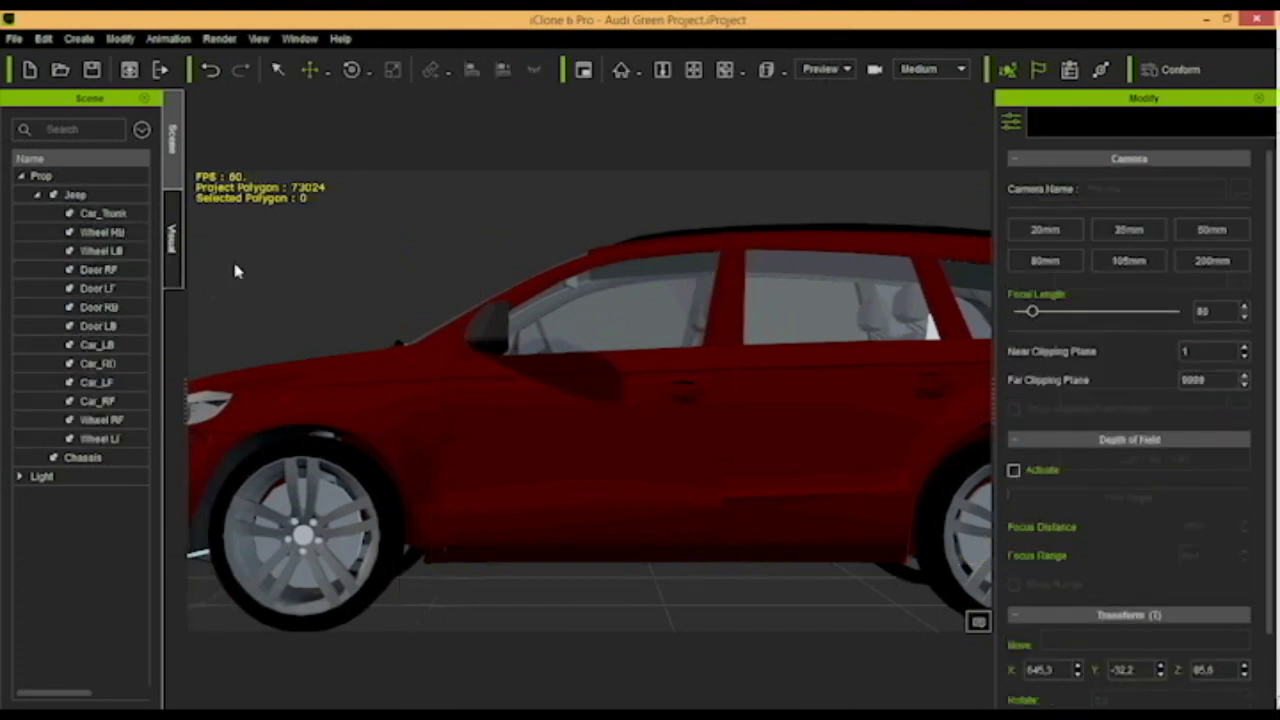
# - Attach Door RF to the Jeep's Door_RF sub-node under Bodywork, with no alignment
pyautogui.click(104, 273)
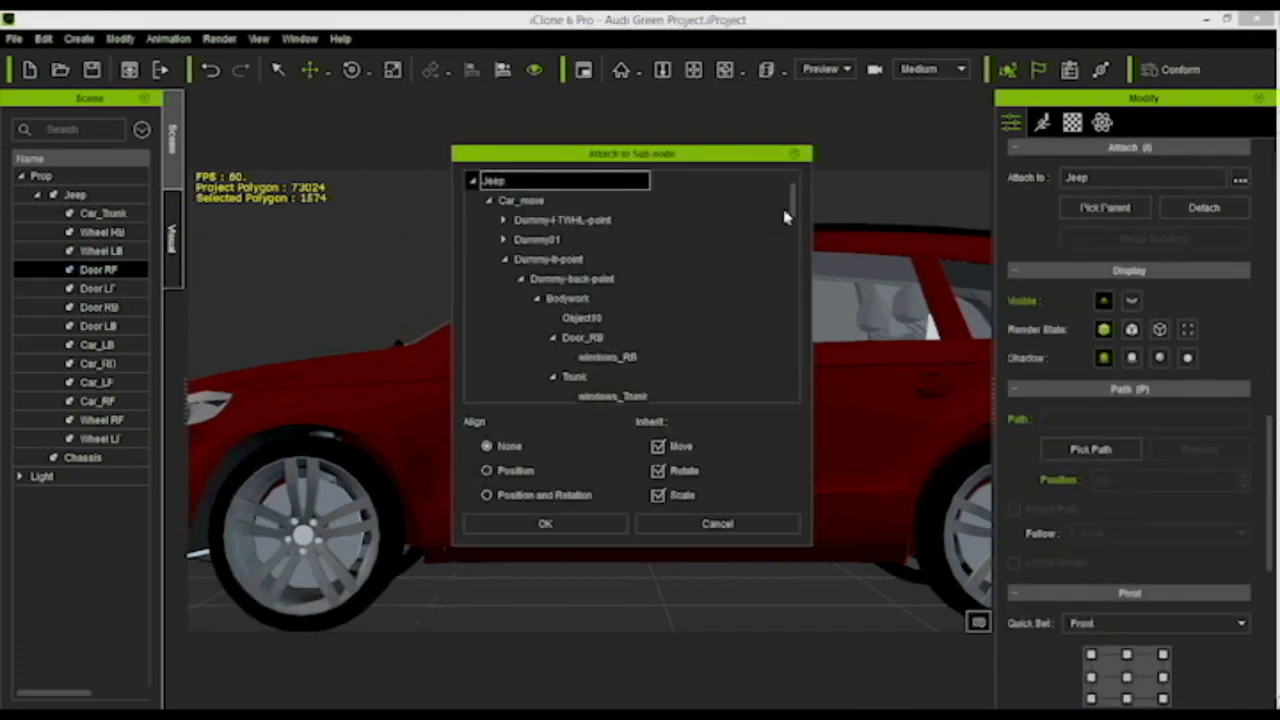
pyautogui.moveTo(793, 203); pyautogui.dragTo(795, 228)
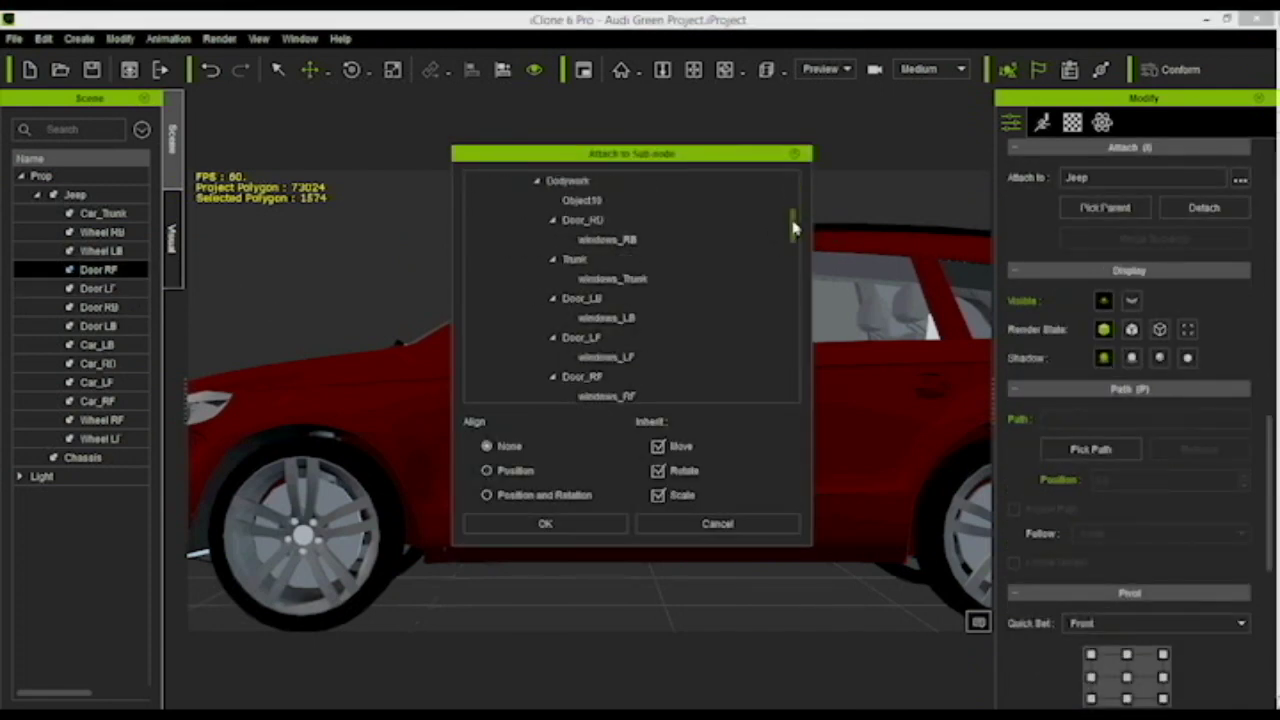
pyautogui.click(583, 381)
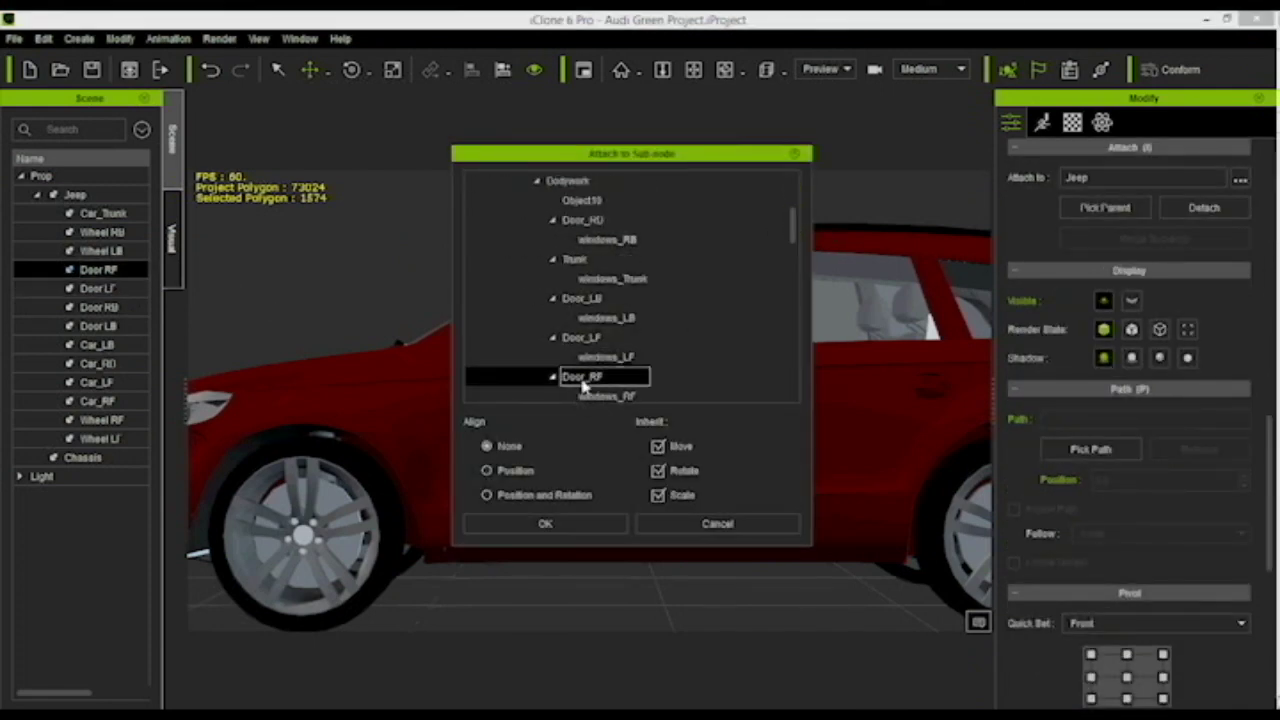
pyautogui.click(546, 524)
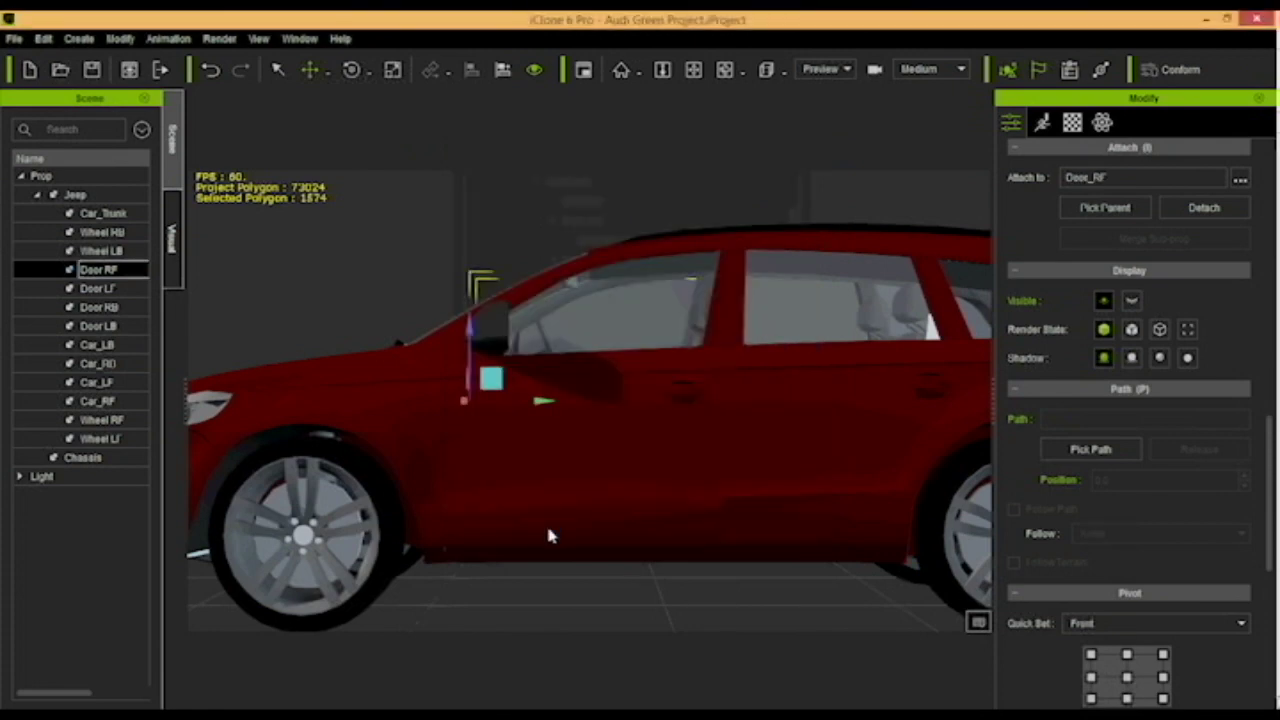
# - Attach Door LF to the Jeep's Door_LF sub-node under Bodywork, with no alignment
pyautogui.click(98, 288)
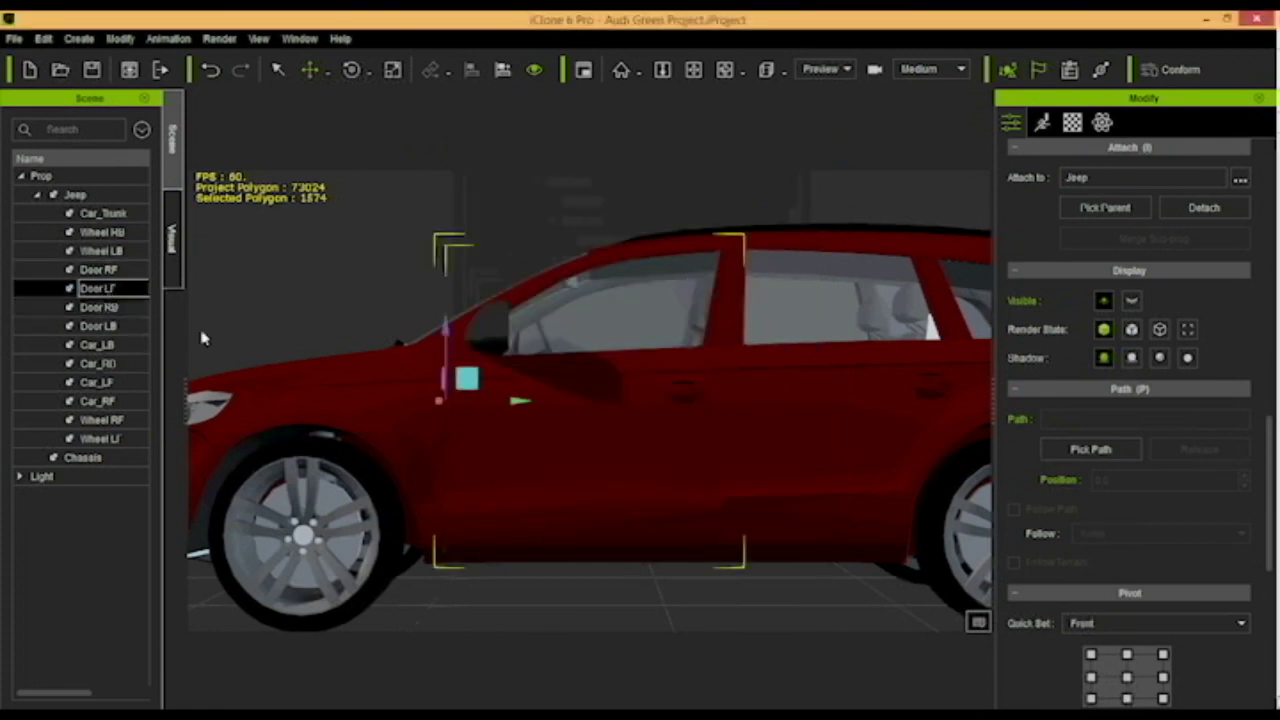
pyautogui.click(1239, 179)
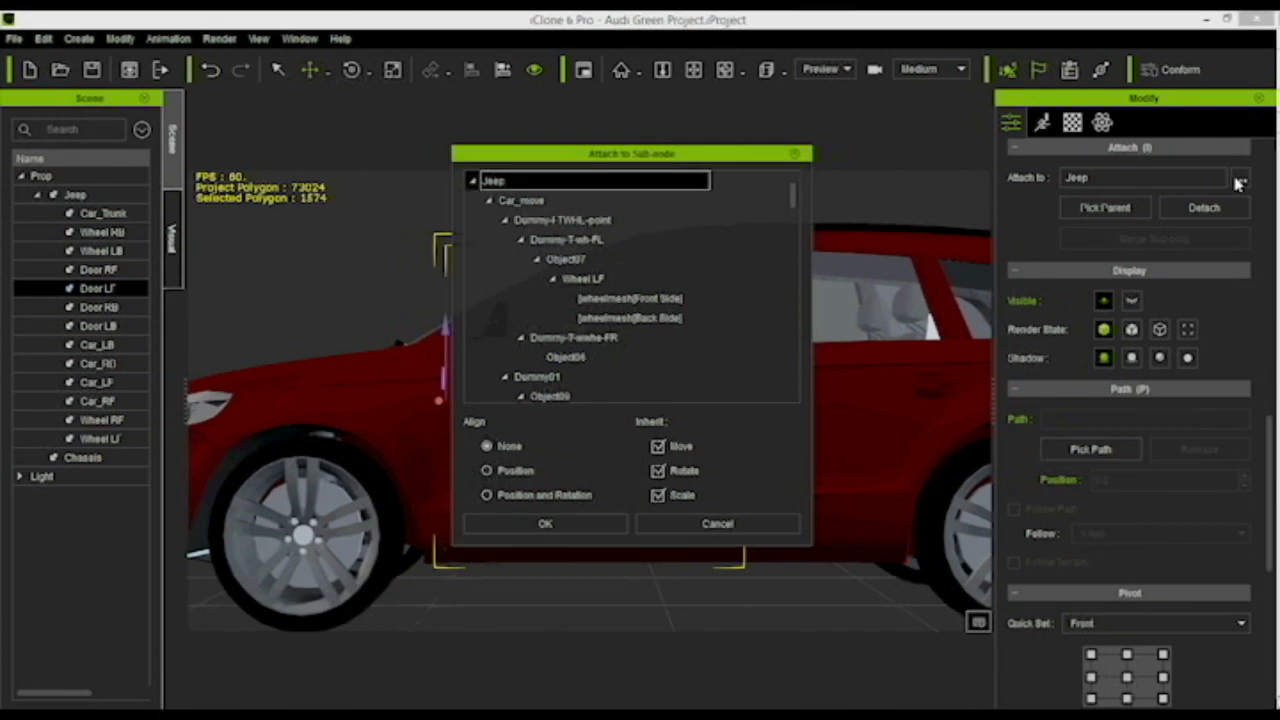
pyautogui.scroll(-5, 796, 355)
pyautogui.click(582, 397)
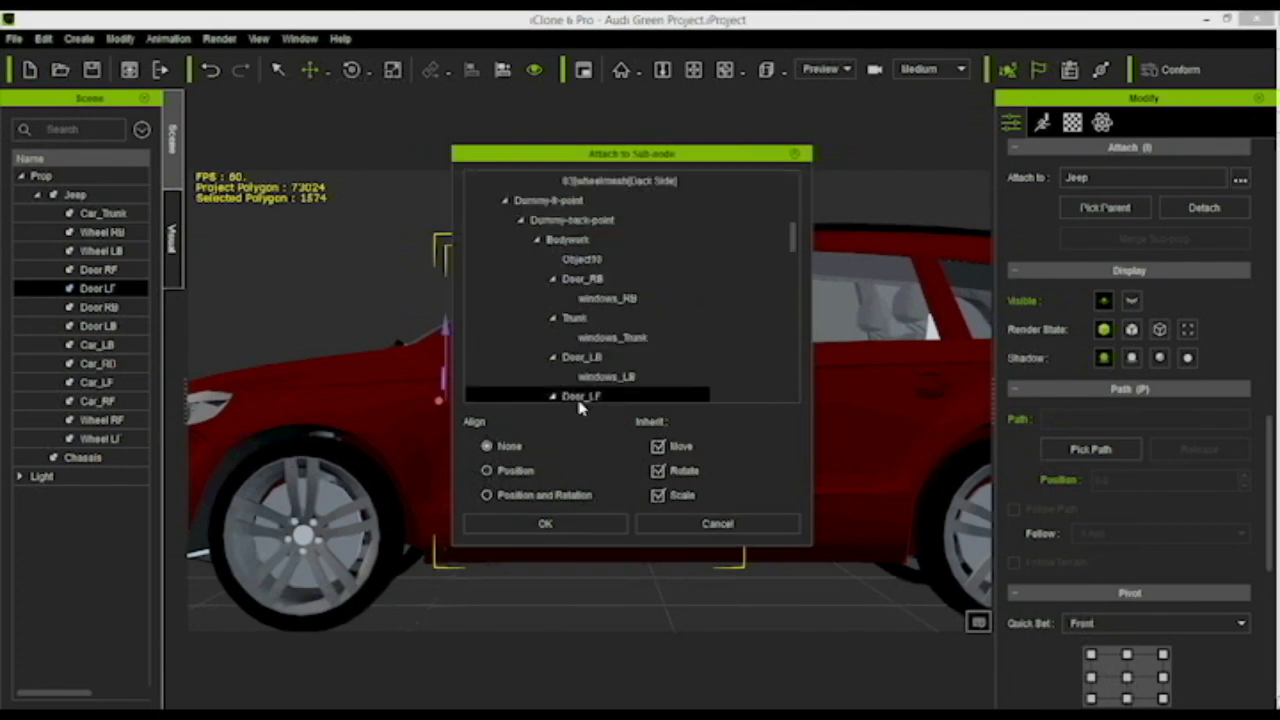
pyautogui.scroll(-1, 582, 400)
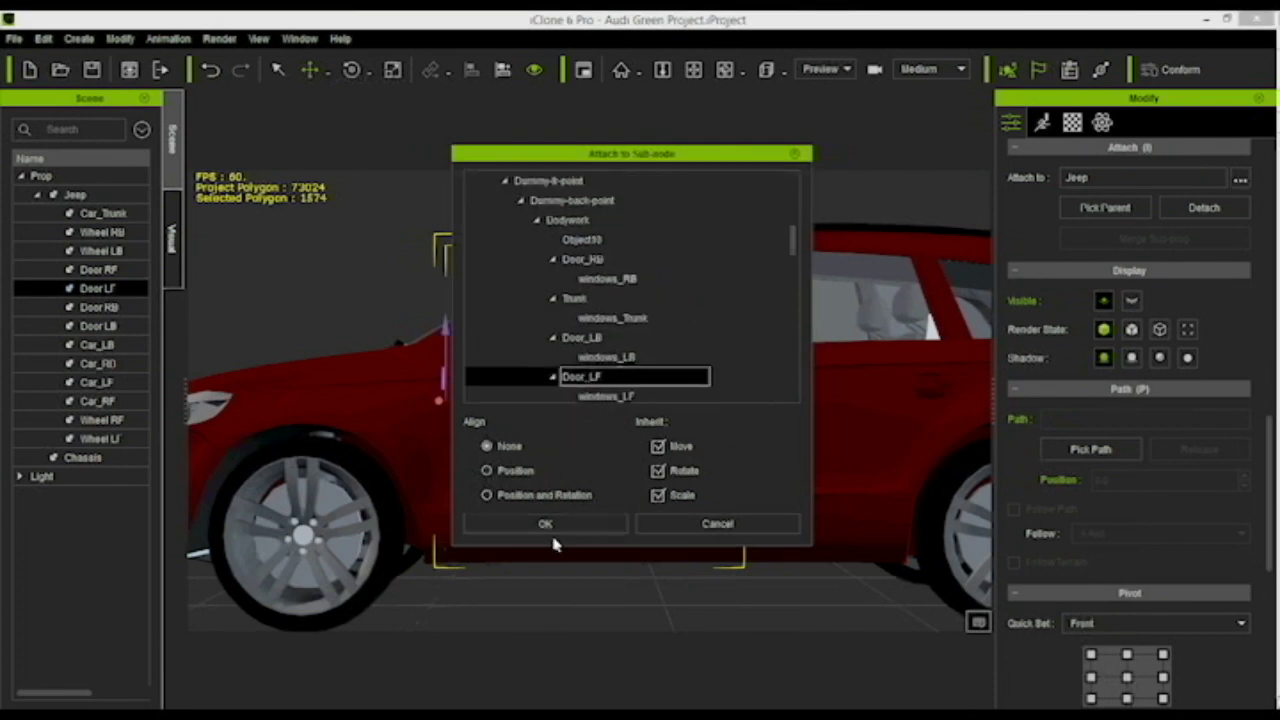
pyautogui.click(549, 523)
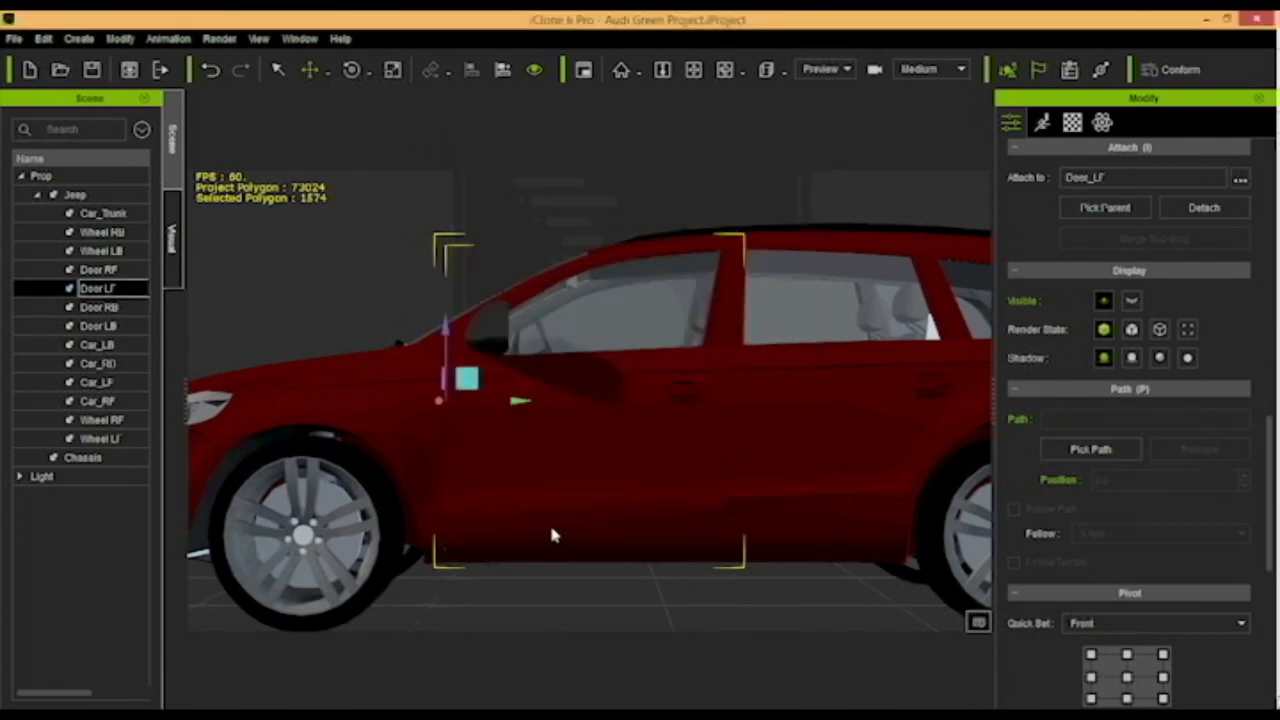
# - Attach Door RB to the Jeep's Door_RB sub-node under Bodywork, with no alignment
pyautogui.click(97, 310)
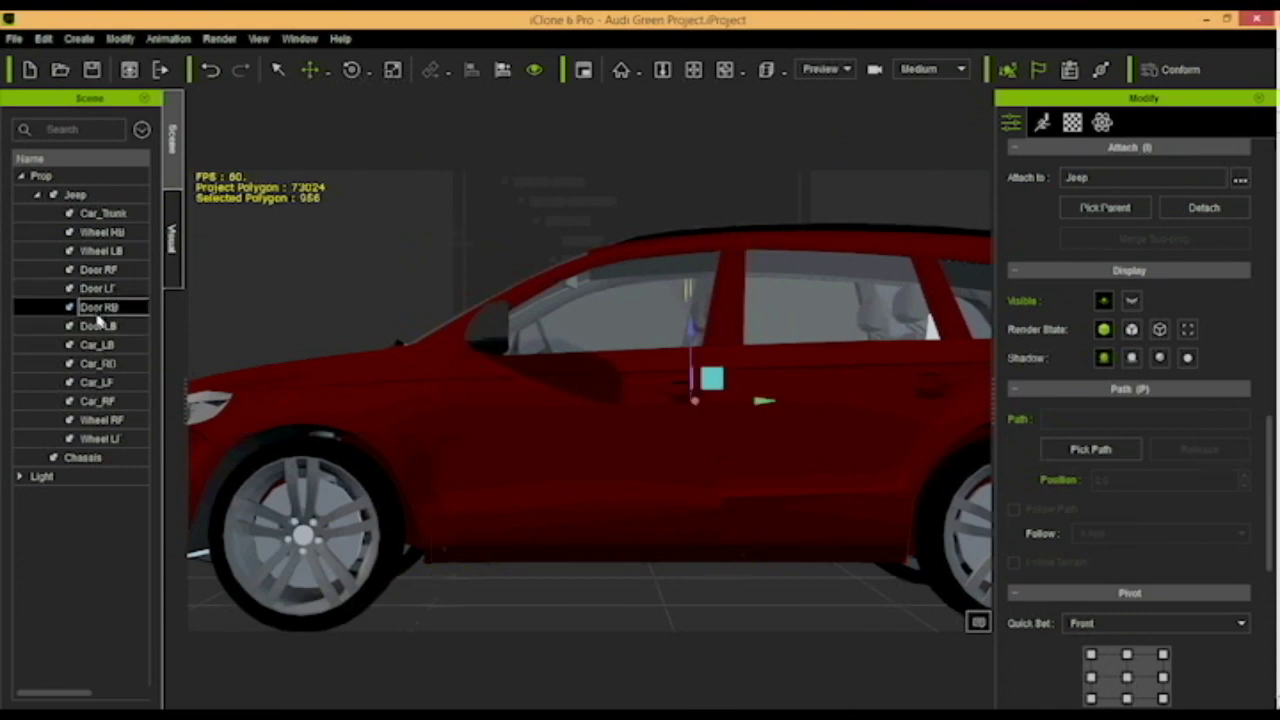
pyautogui.click(1240, 179)
pyautogui.scroll(-5, 787, 355)
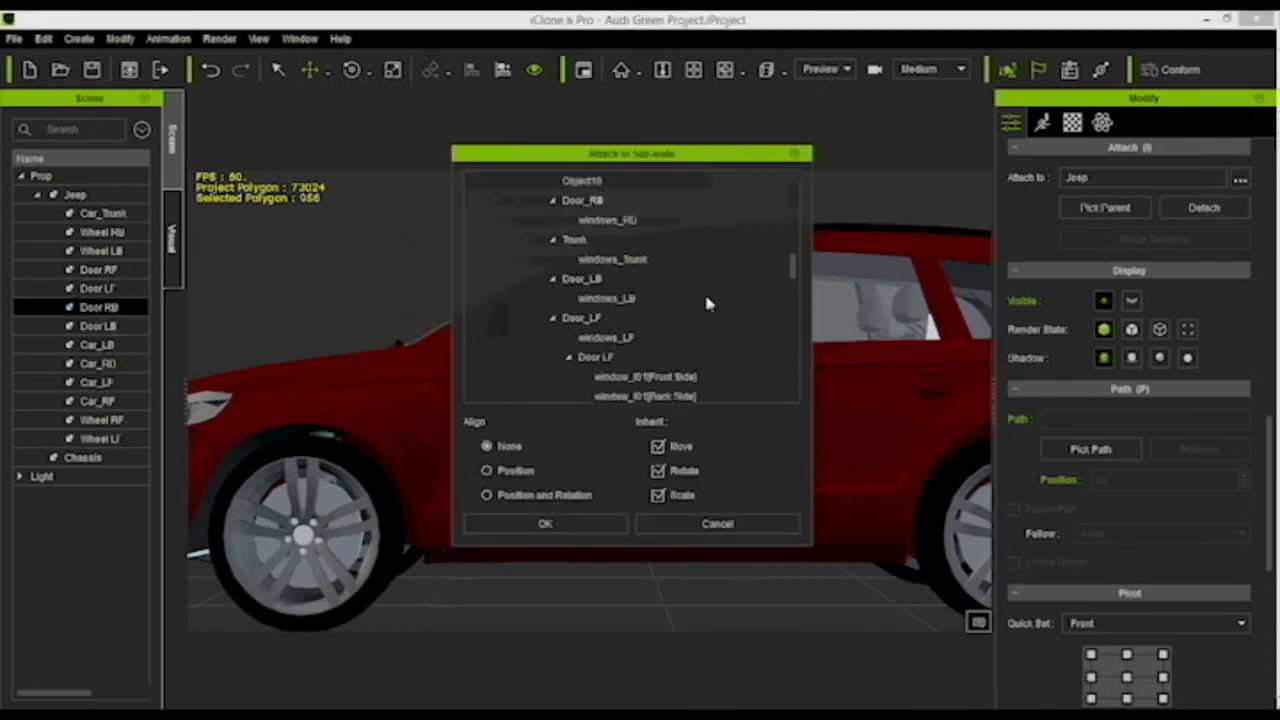
pyautogui.click(588, 202)
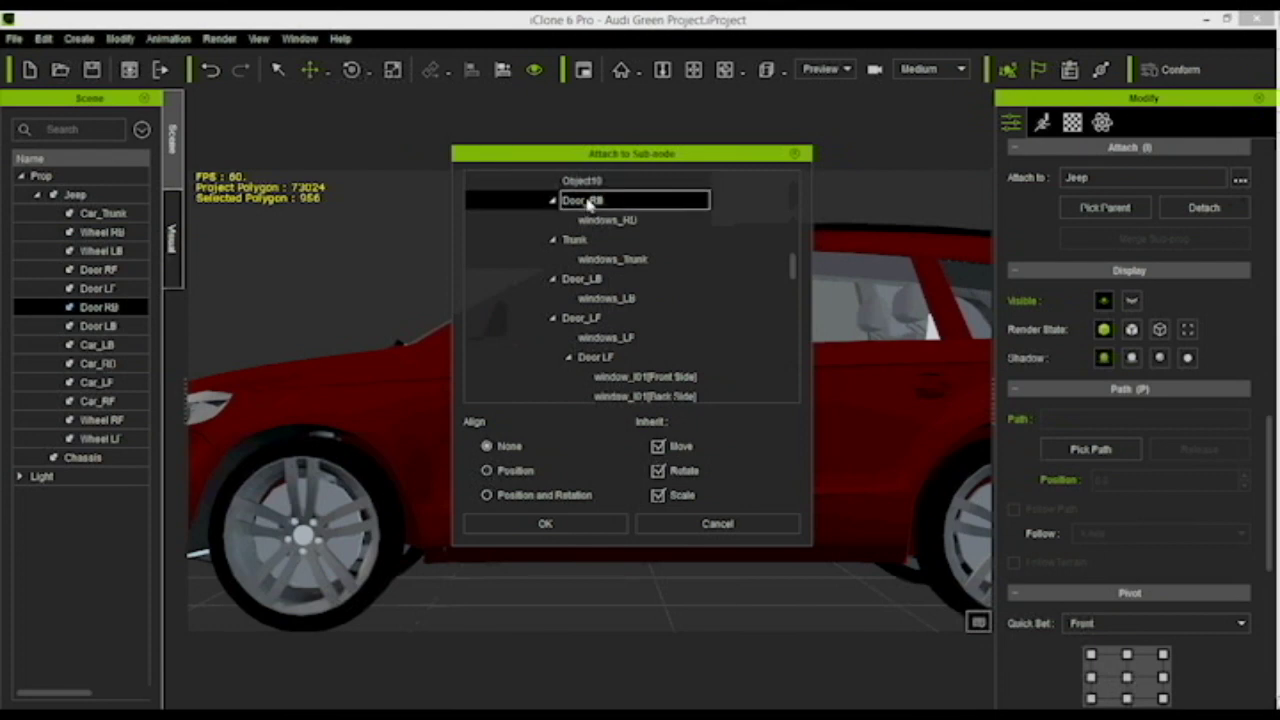
pyautogui.click(548, 528)
# - Attach Door LB to the Jeep's Door_LB sub-node under Bodywork, with no alignment
pyautogui.click(112, 329)
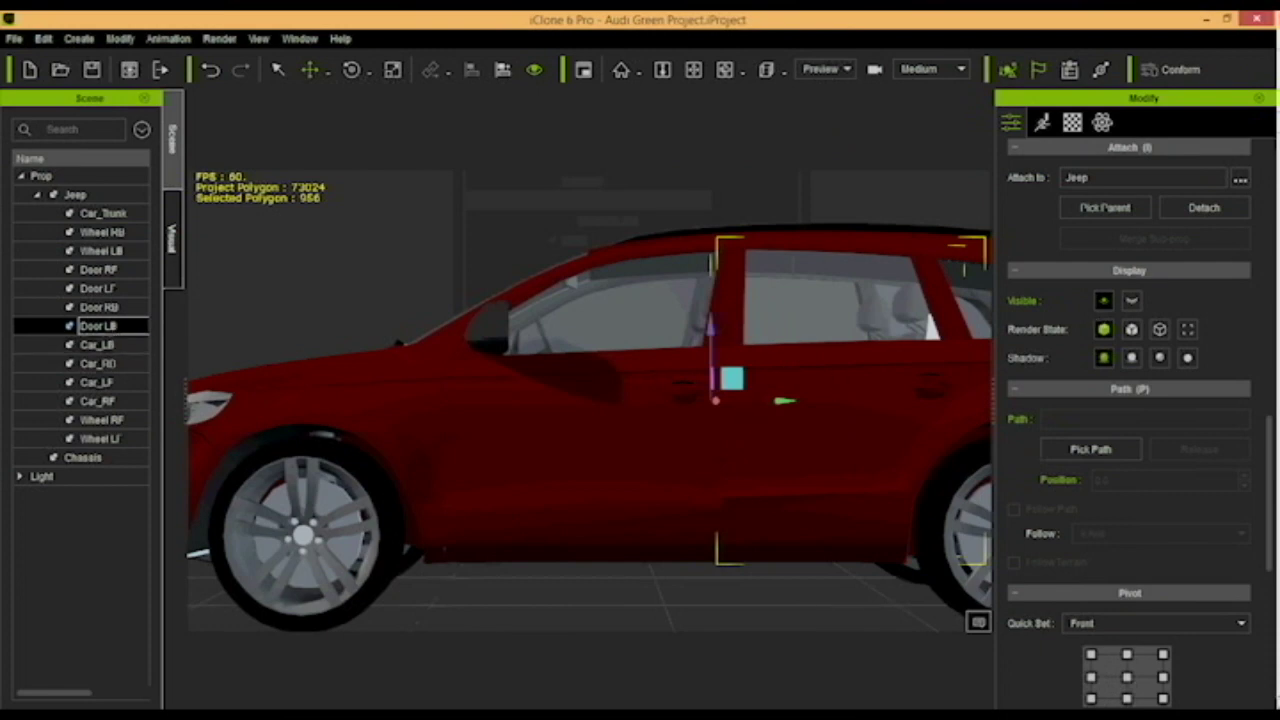
pyautogui.click(1240, 178)
pyautogui.click(686, 281)
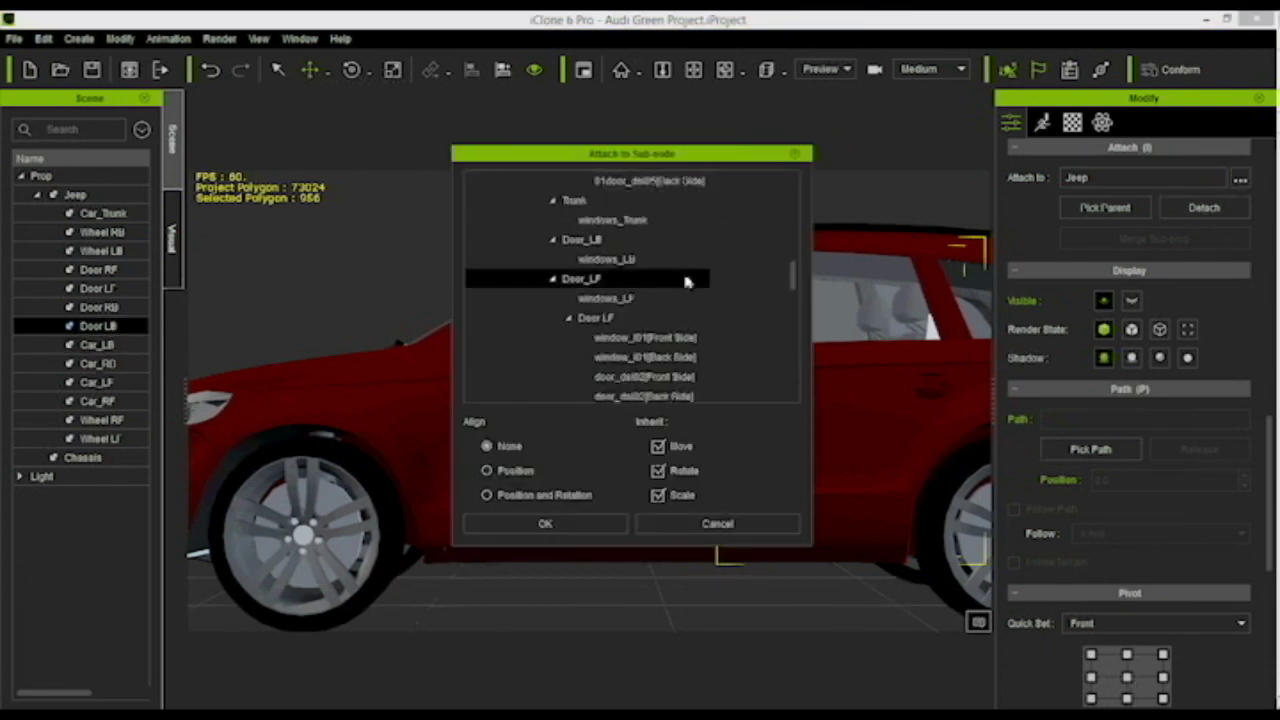
pyautogui.click(590, 240)
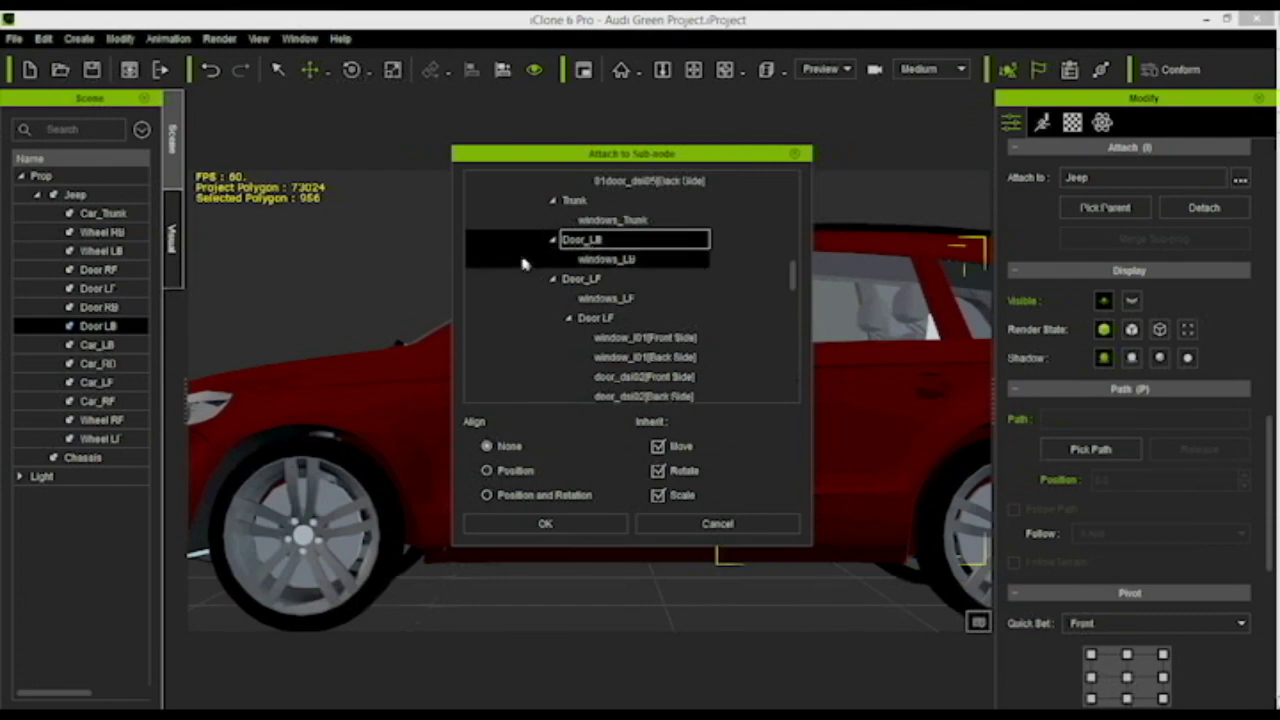
pyautogui.click(549, 523)
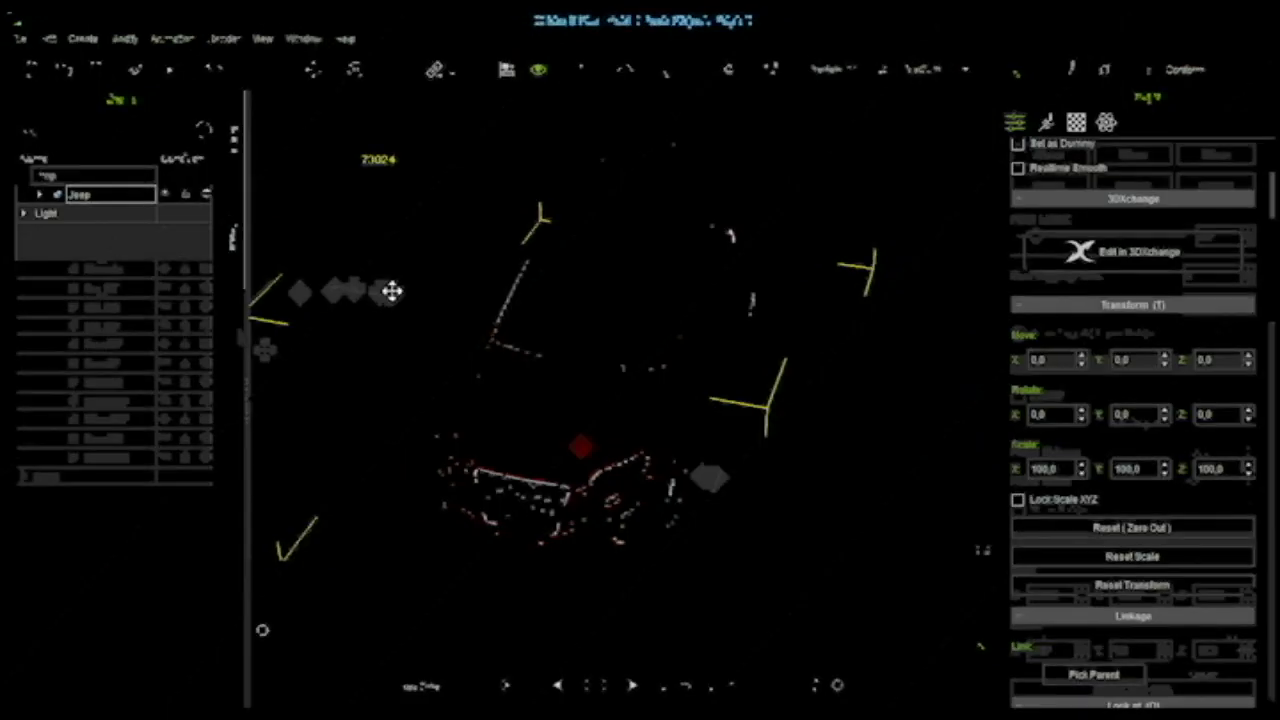
# - Run the Jeep's LF Door Open and LF Door Close performances to test the left front door
pyautogui.rightClick(390, 295)
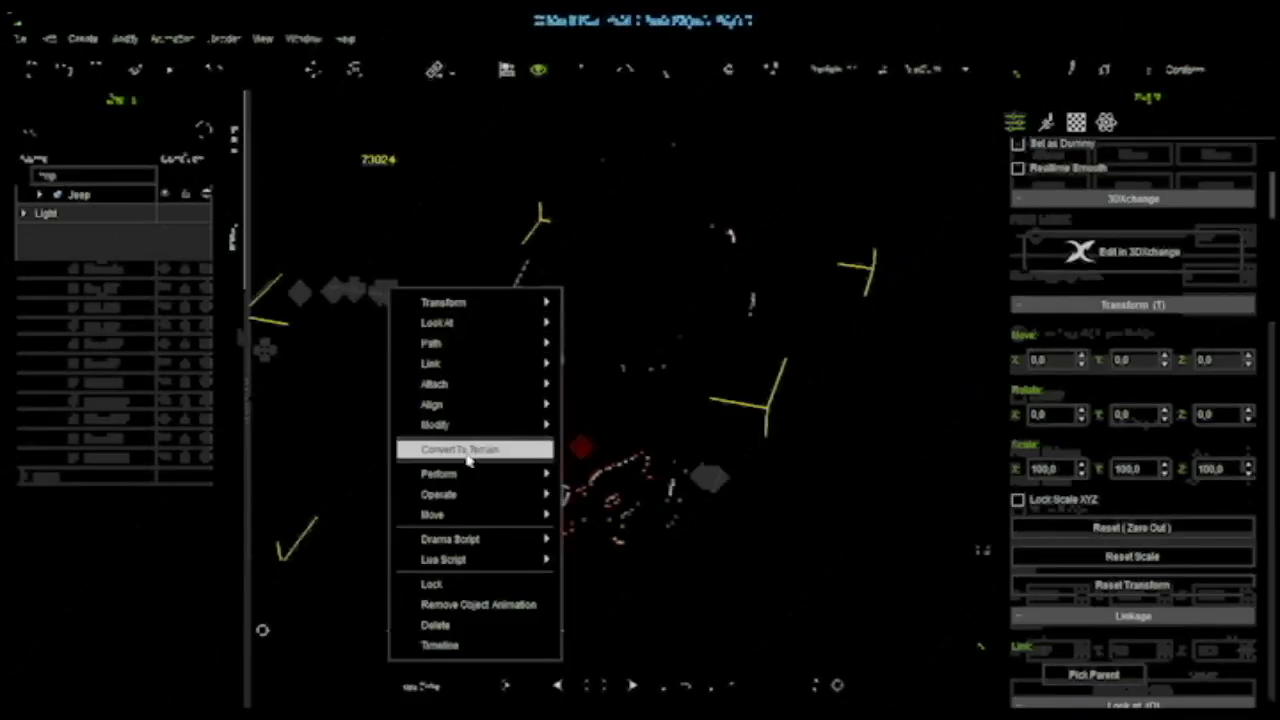
pyautogui.moveTo(478, 478)
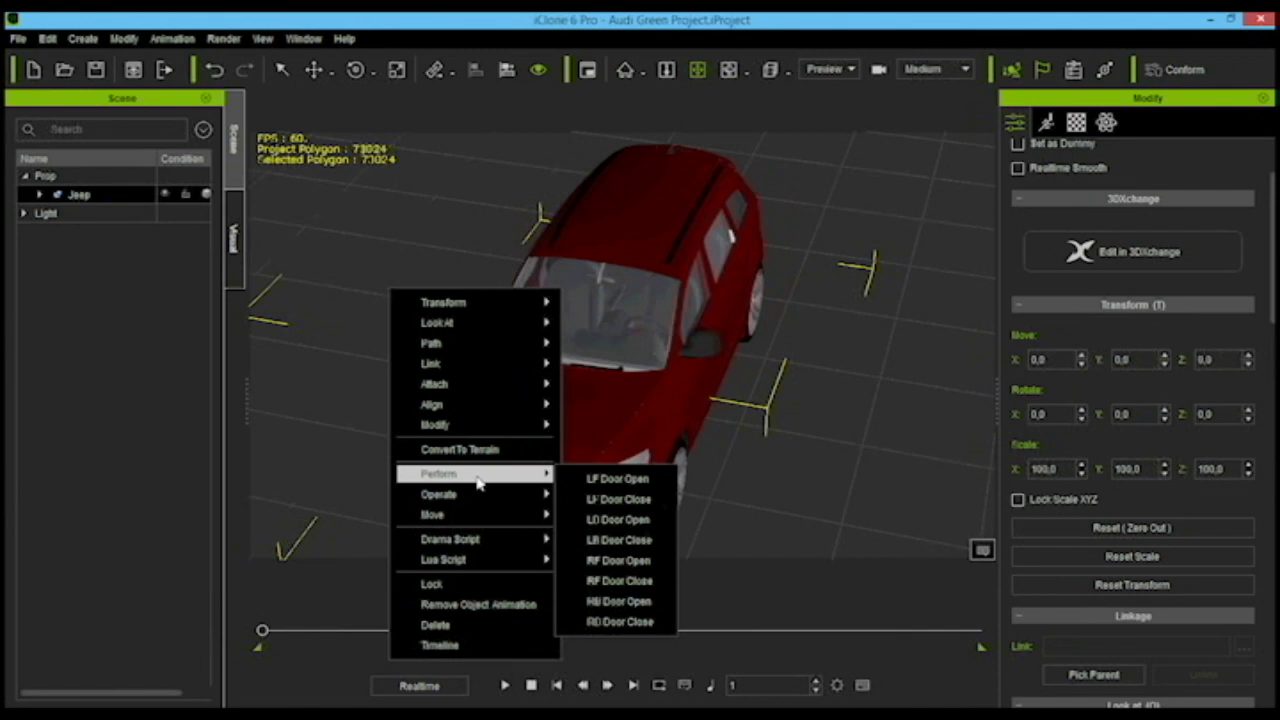
pyautogui.click(627, 482)
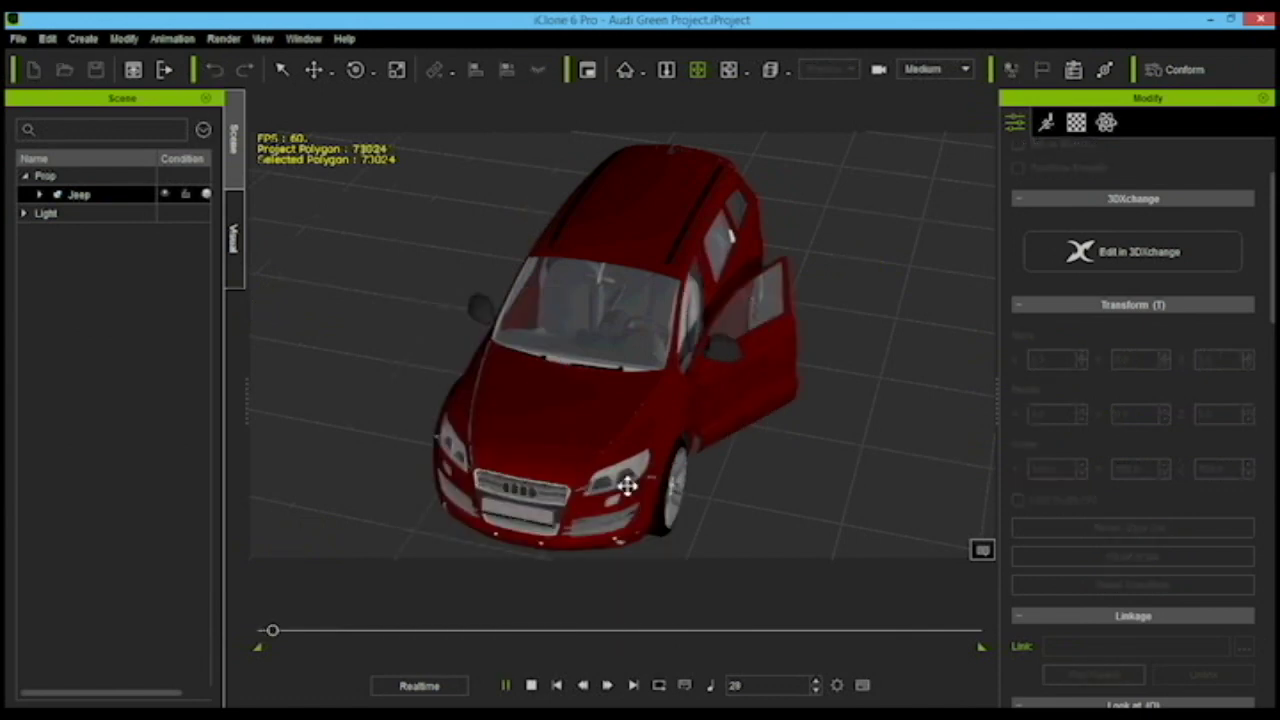
pyautogui.rightClick(392, 355)
pyautogui.moveTo(493, 535)
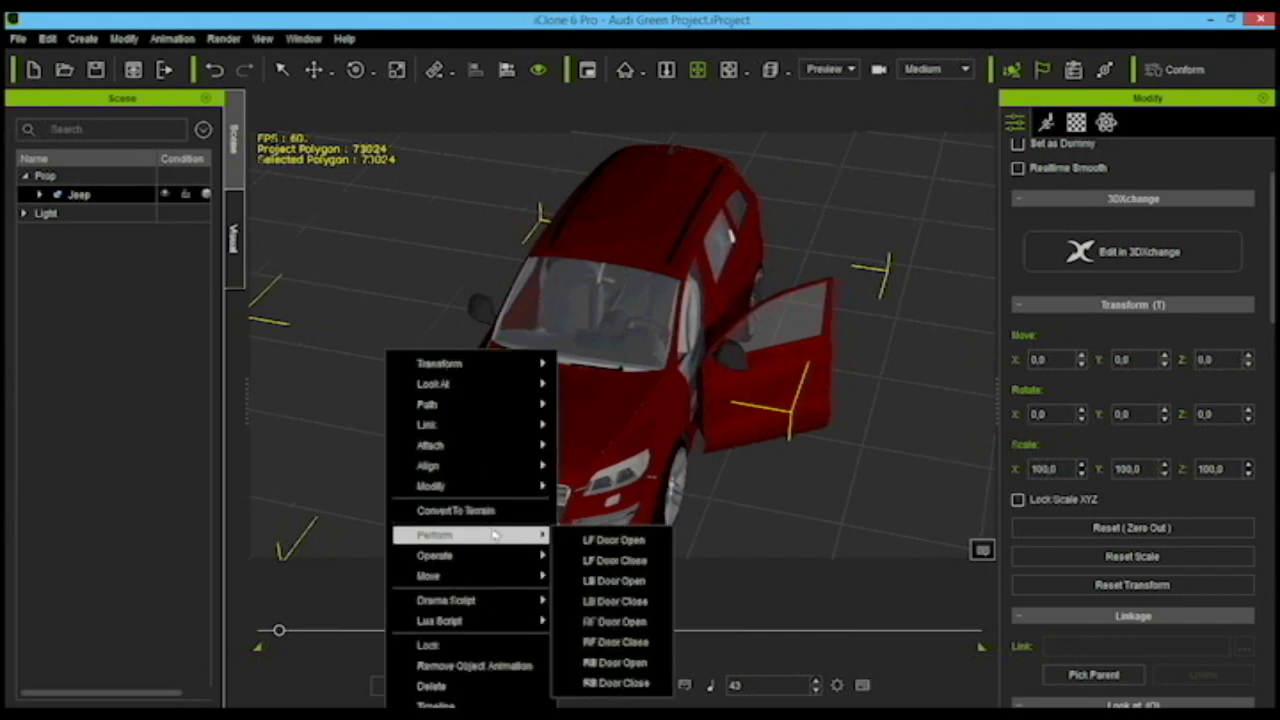
pyautogui.click(600, 562)
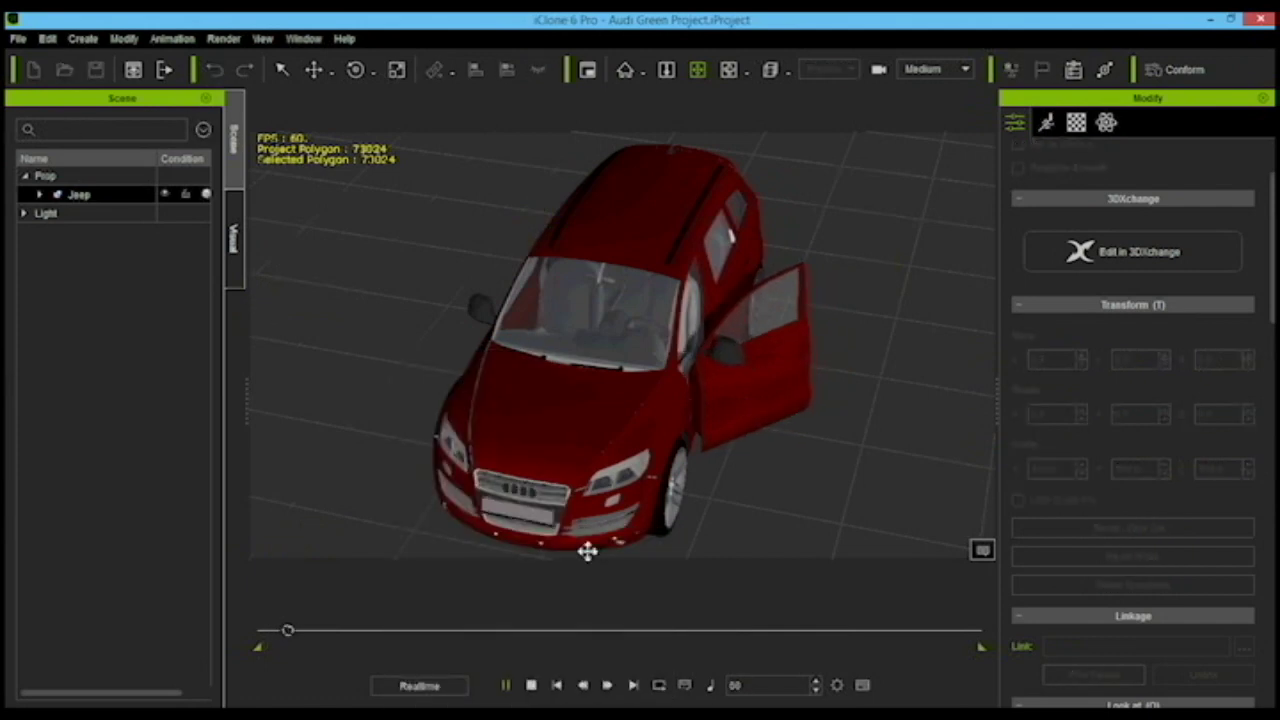
# - Run the Jeep's RF Door Open and RF Door Close performances to test the right front door
pyautogui.rightClick(327, 371)
pyautogui.moveTo(455, 506)
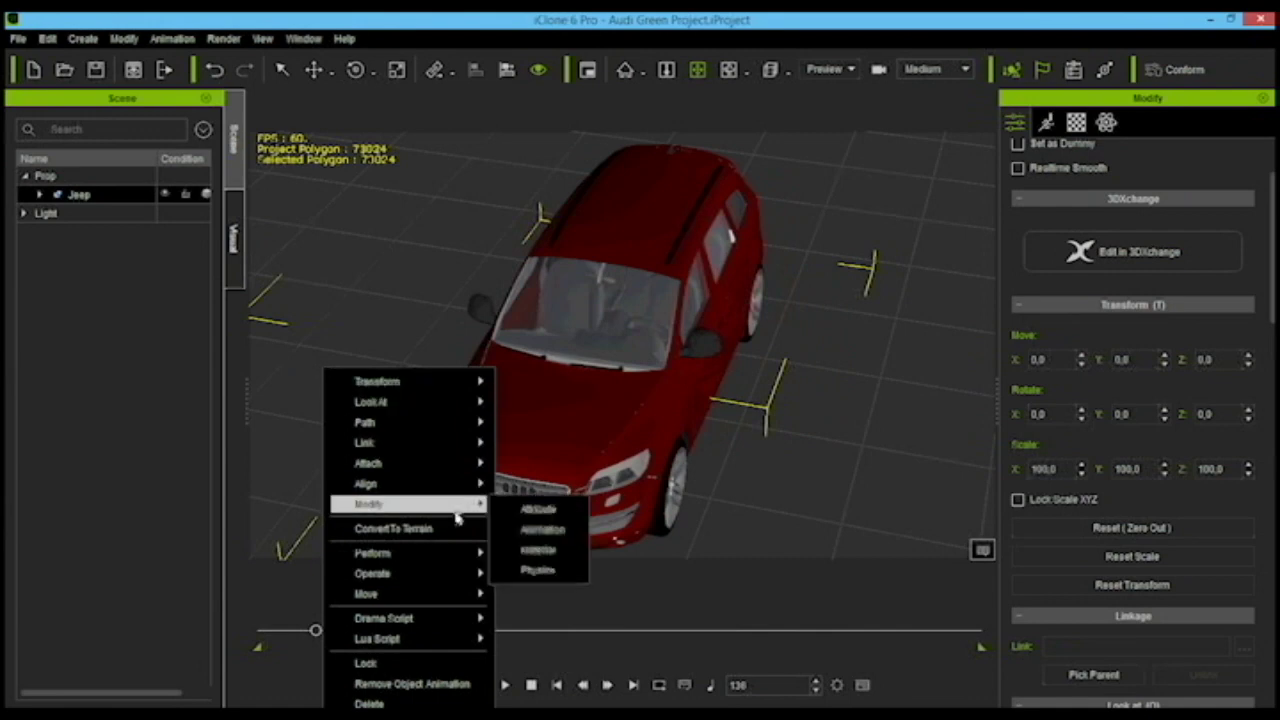
pyautogui.moveTo(460, 555)
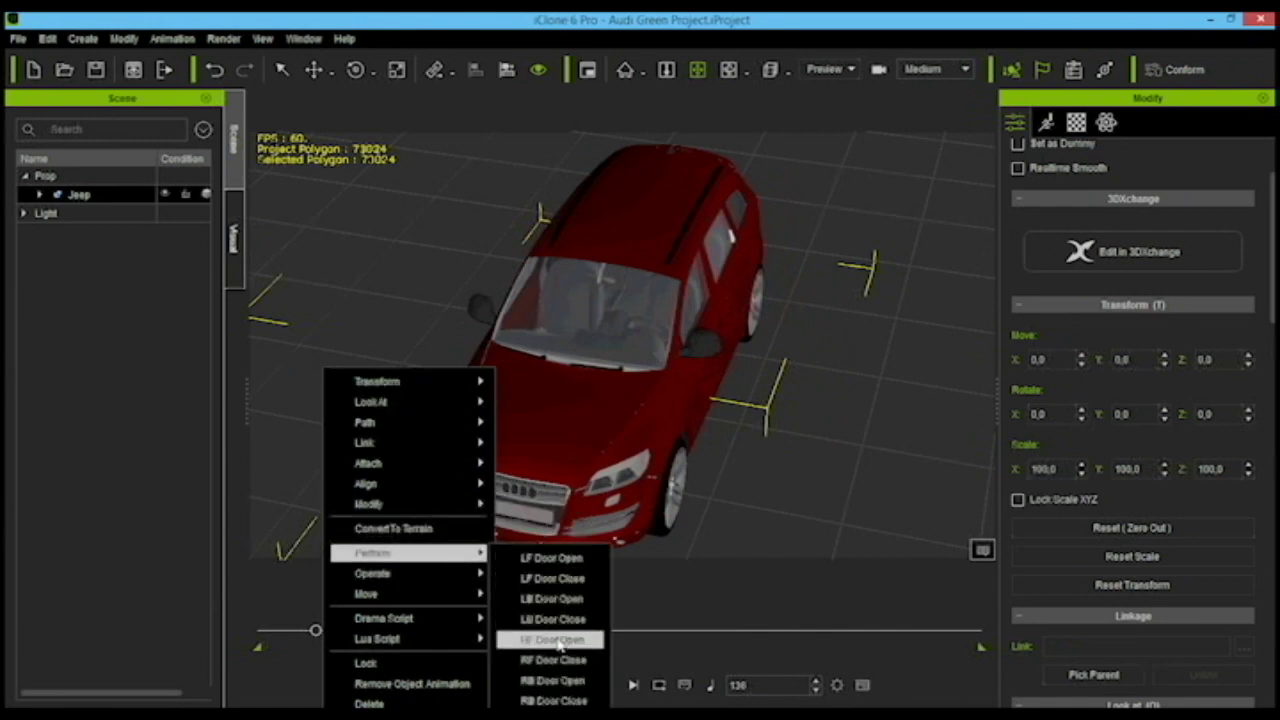
pyautogui.click(558, 645)
pyautogui.rightClick(351, 430)
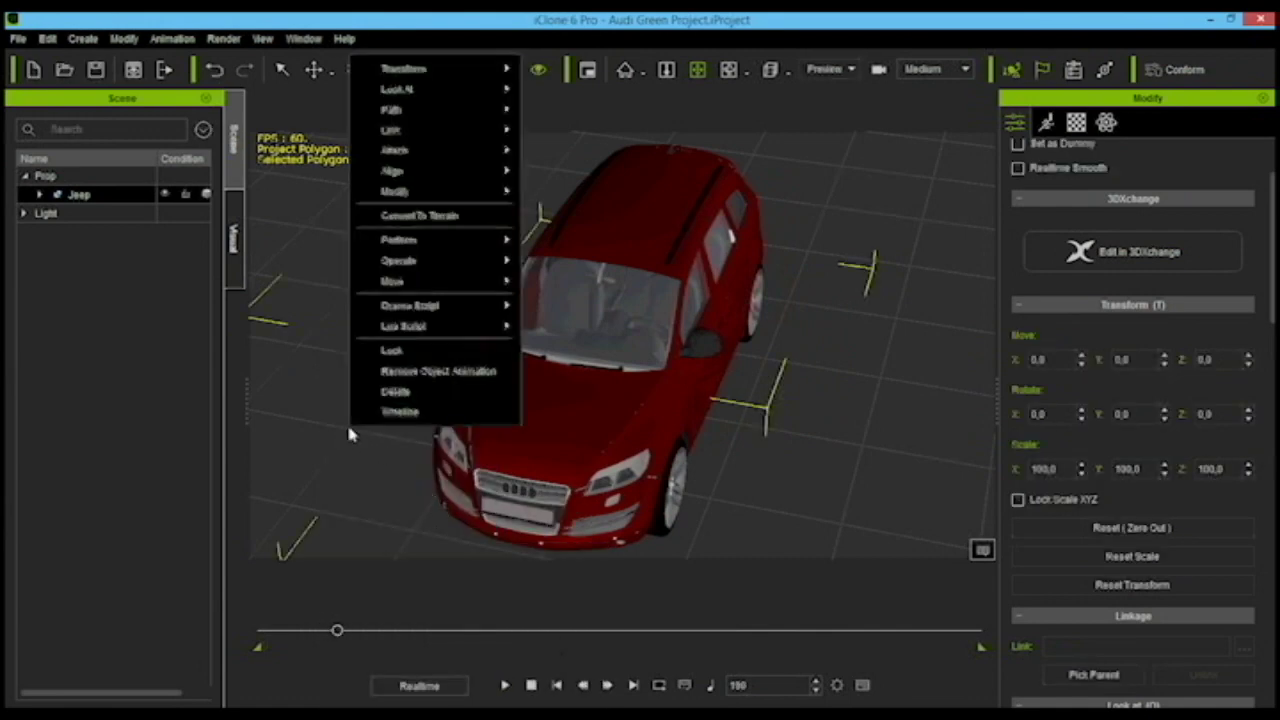
pyautogui.moveTo(461, 249)
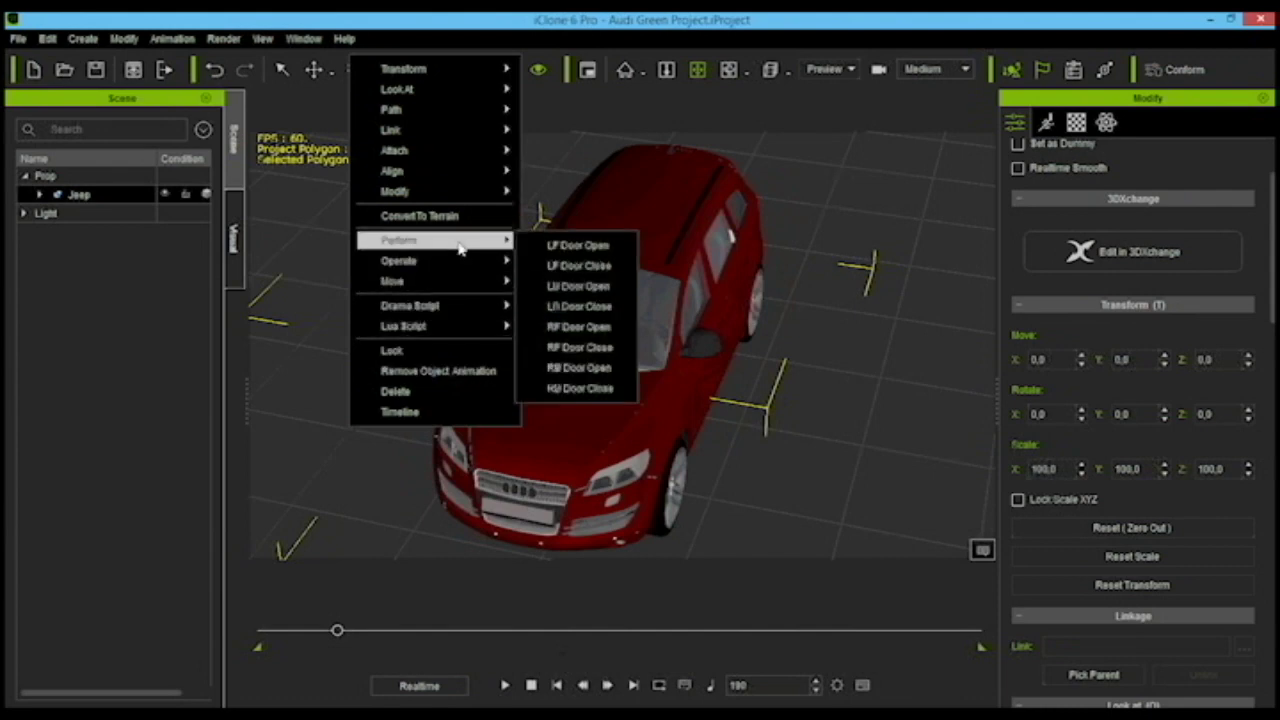
pyautogui.click(600, 355)
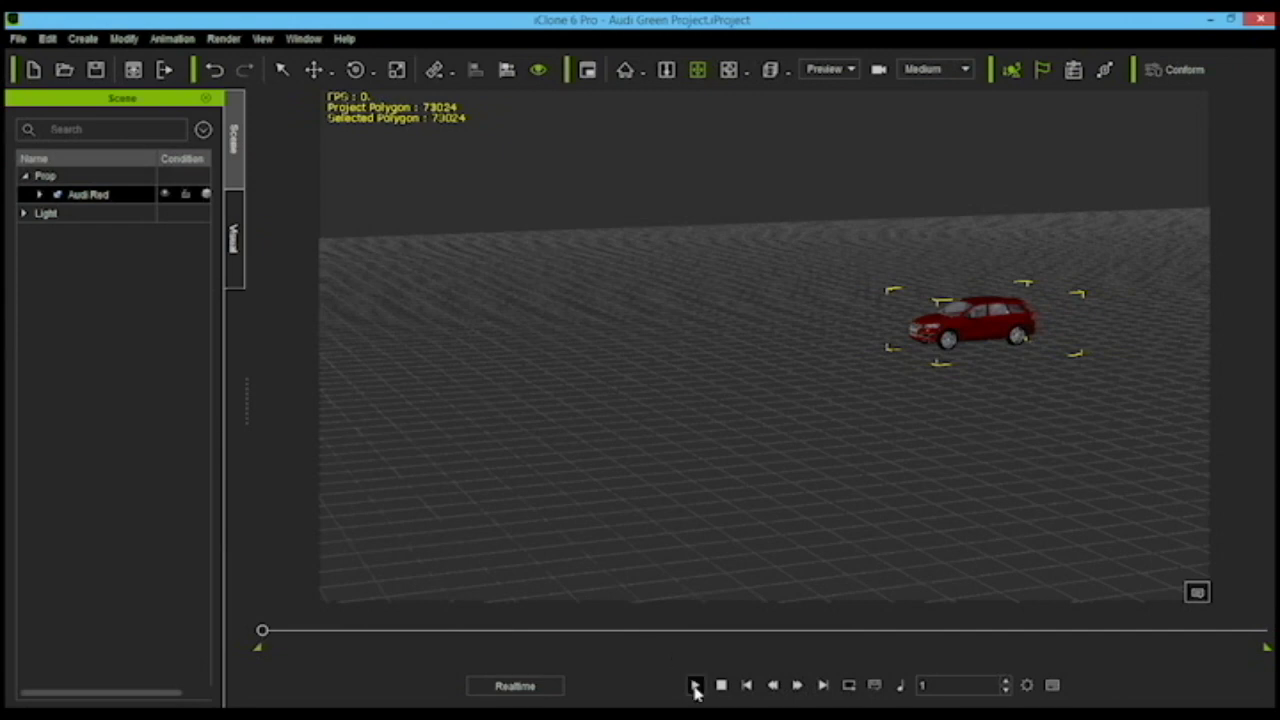
# - Play back the Audi Red's animation and run its Move backward command from the point reached
pyautogui.click(694, 686)
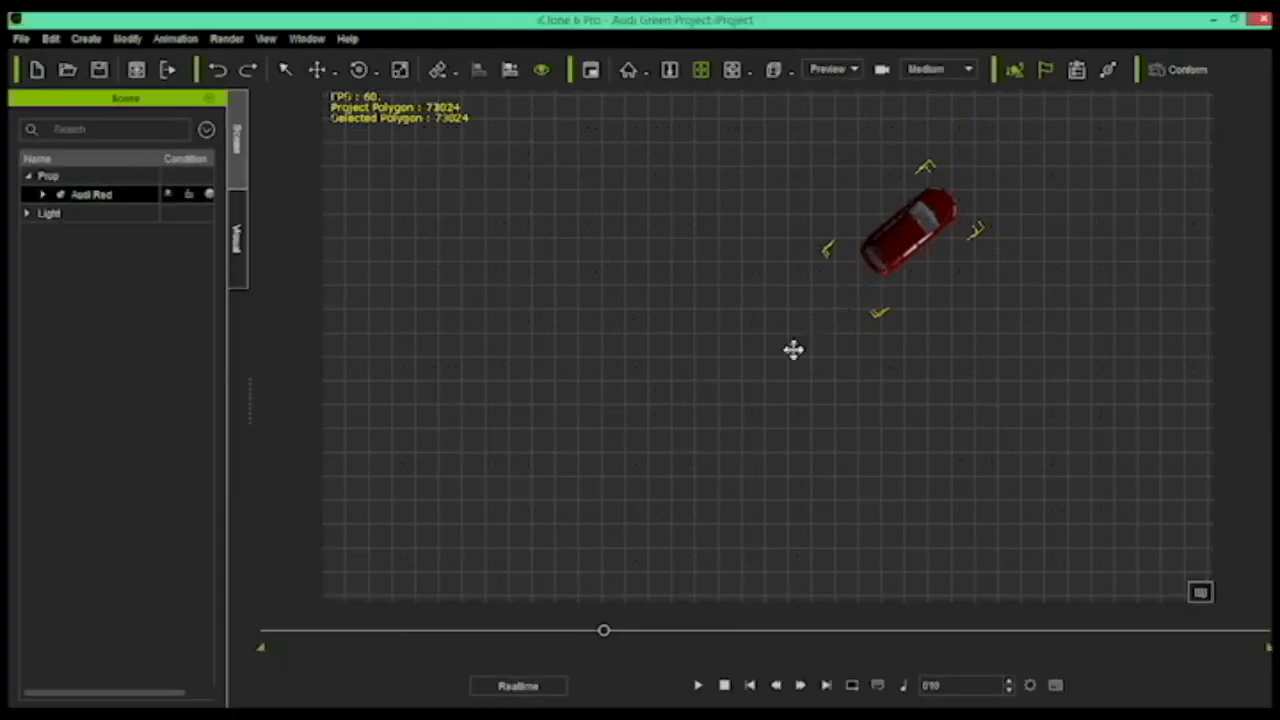
pyautogui.rightClick(647, 409)
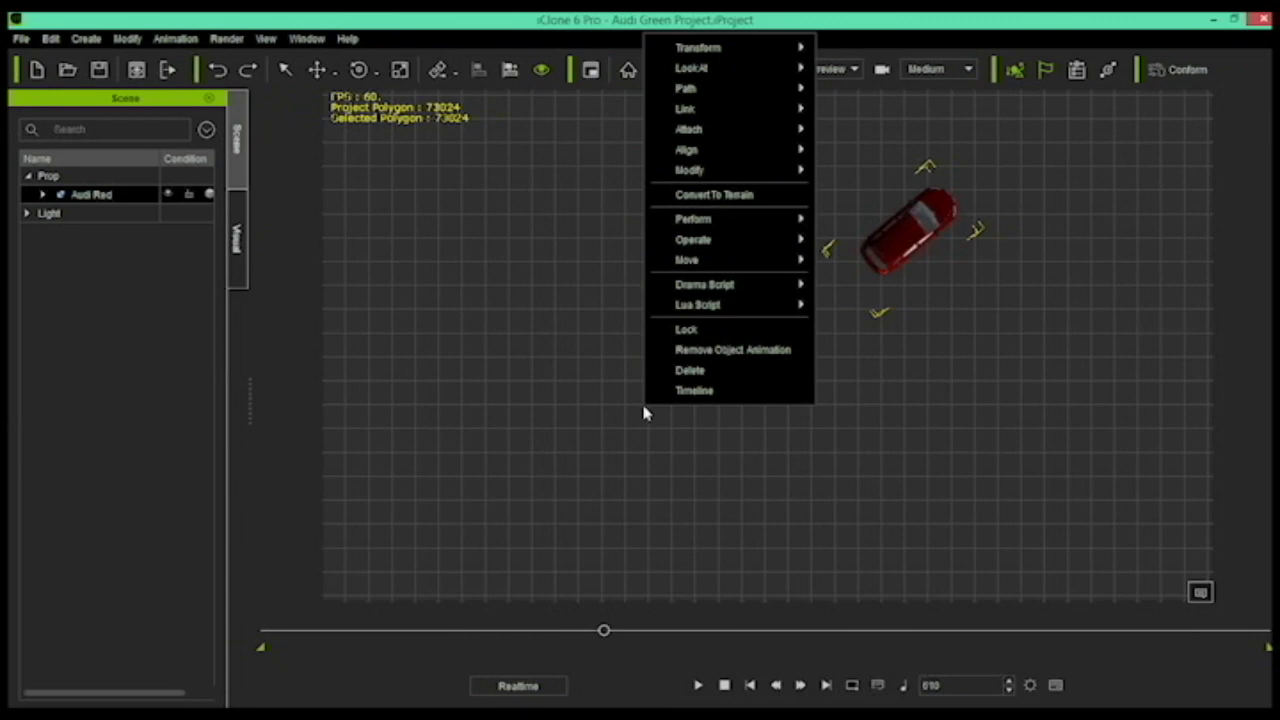
pyautogui.moveTo(733, 268)
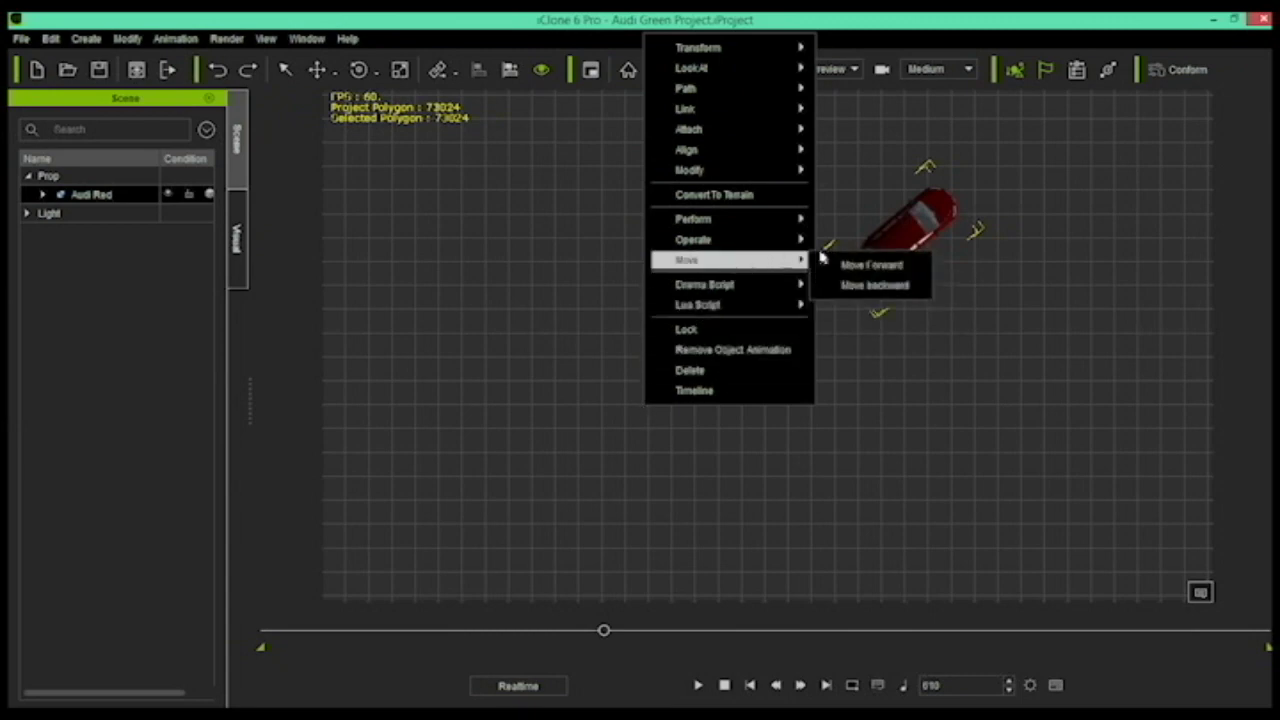
pyautogui.click(868, 286)
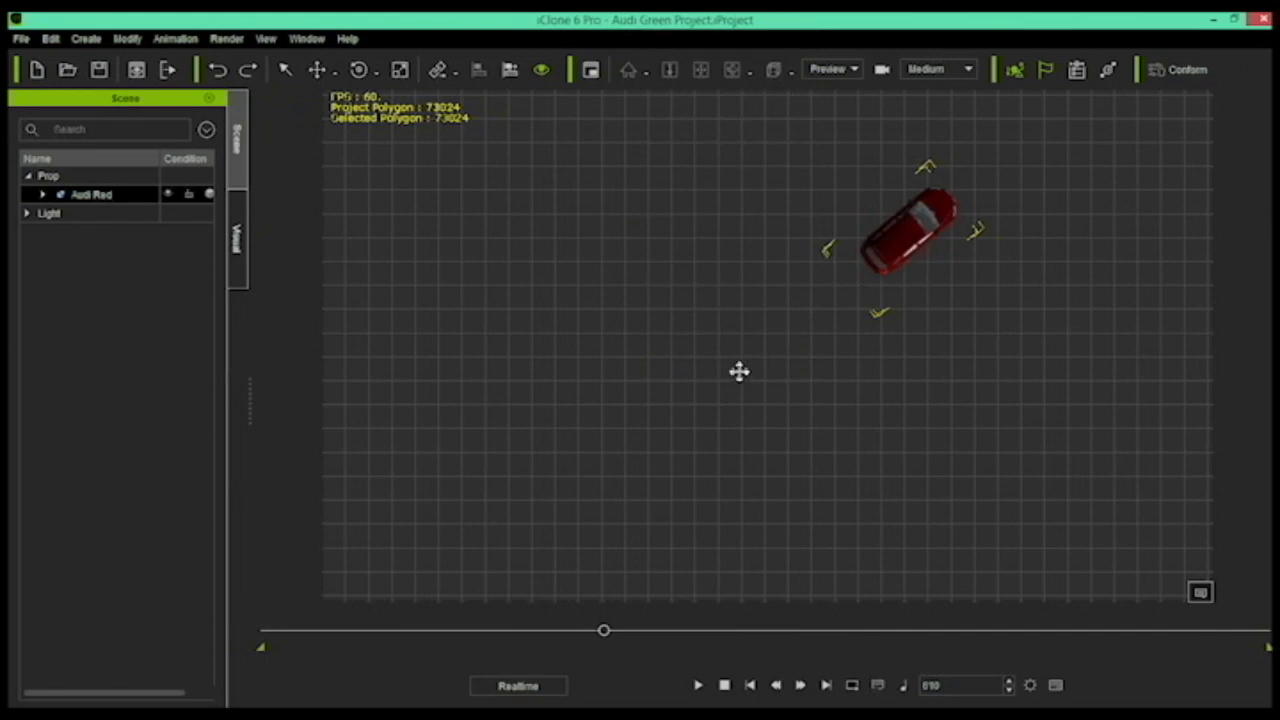
pyautogui.press('space')
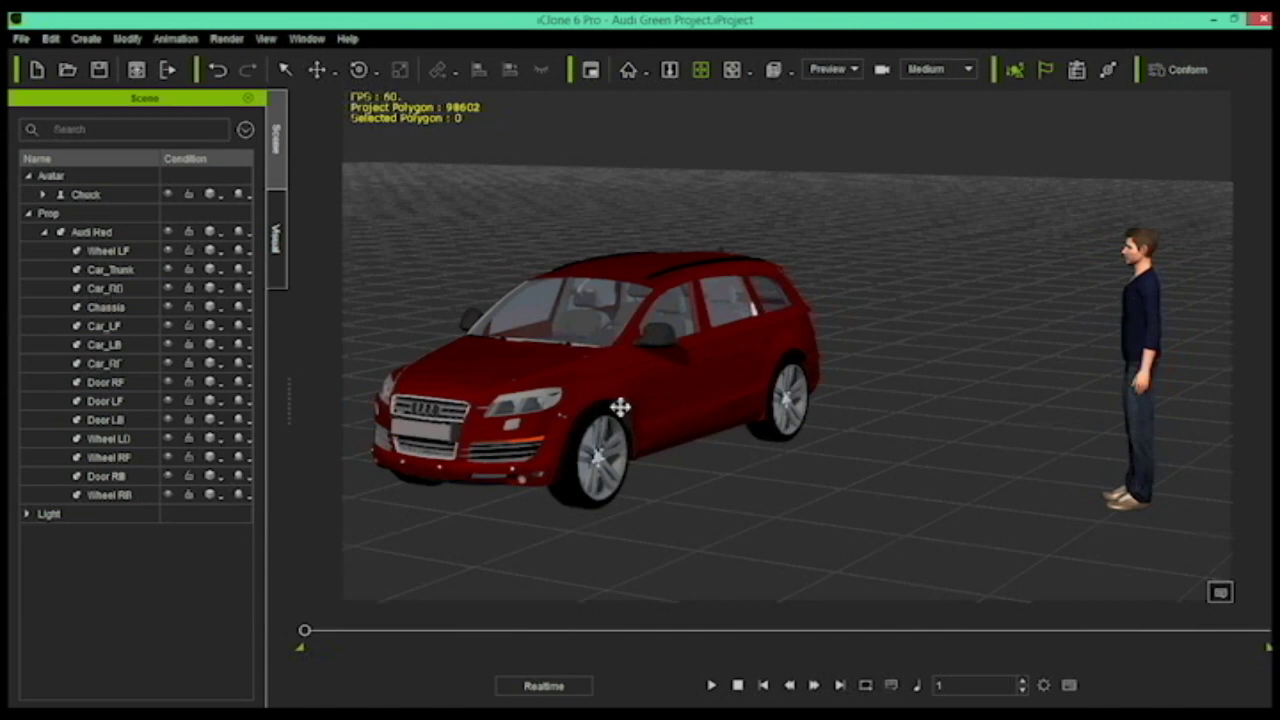
# - Highlight the Car_LF, Car_LB, Car_RF and Door LB sub-nodes of the Audi Red to examine its seat and door nodes
pyautogui.click(115, 327)
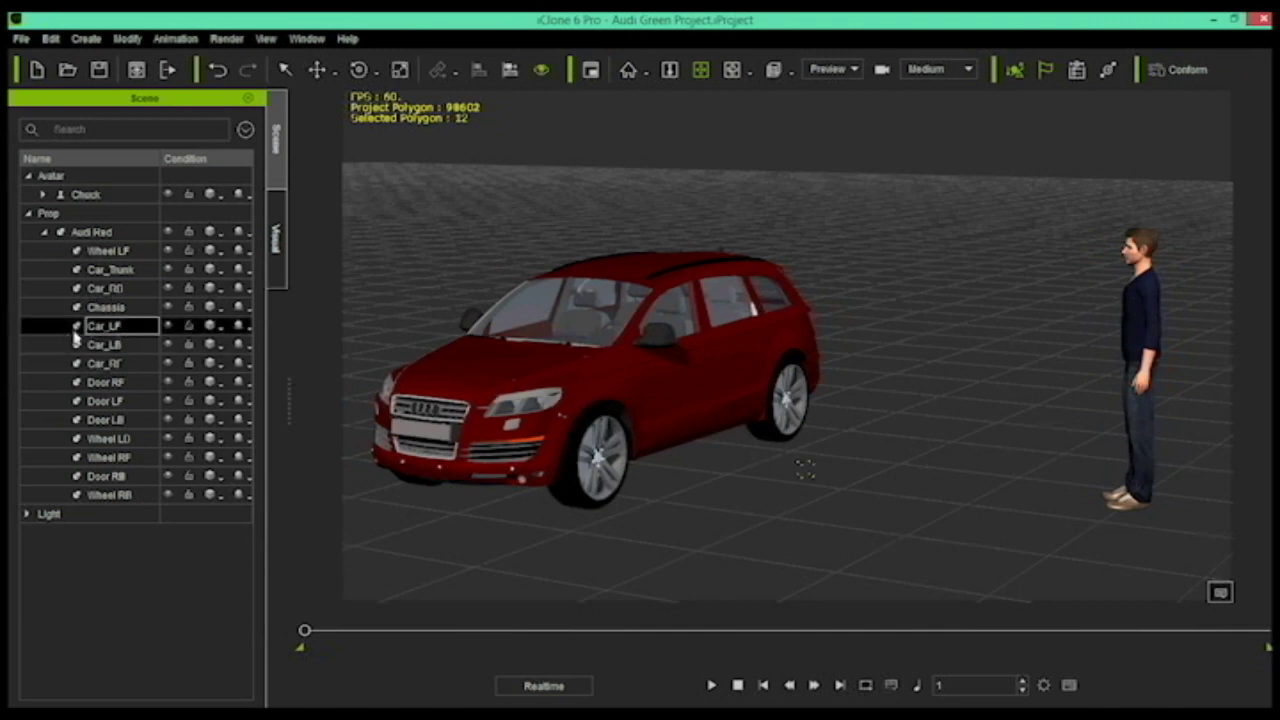
pyautogui.keyDown('ctrl'); pyautogui.click(87, 346); pyautogui.keyUp('ctrl')
pyautogui.click(120, 346)
pyautogui.keyDown('ctrl'); pyautogui.click(117, 364); pyautogui.keyUp('ctrl')
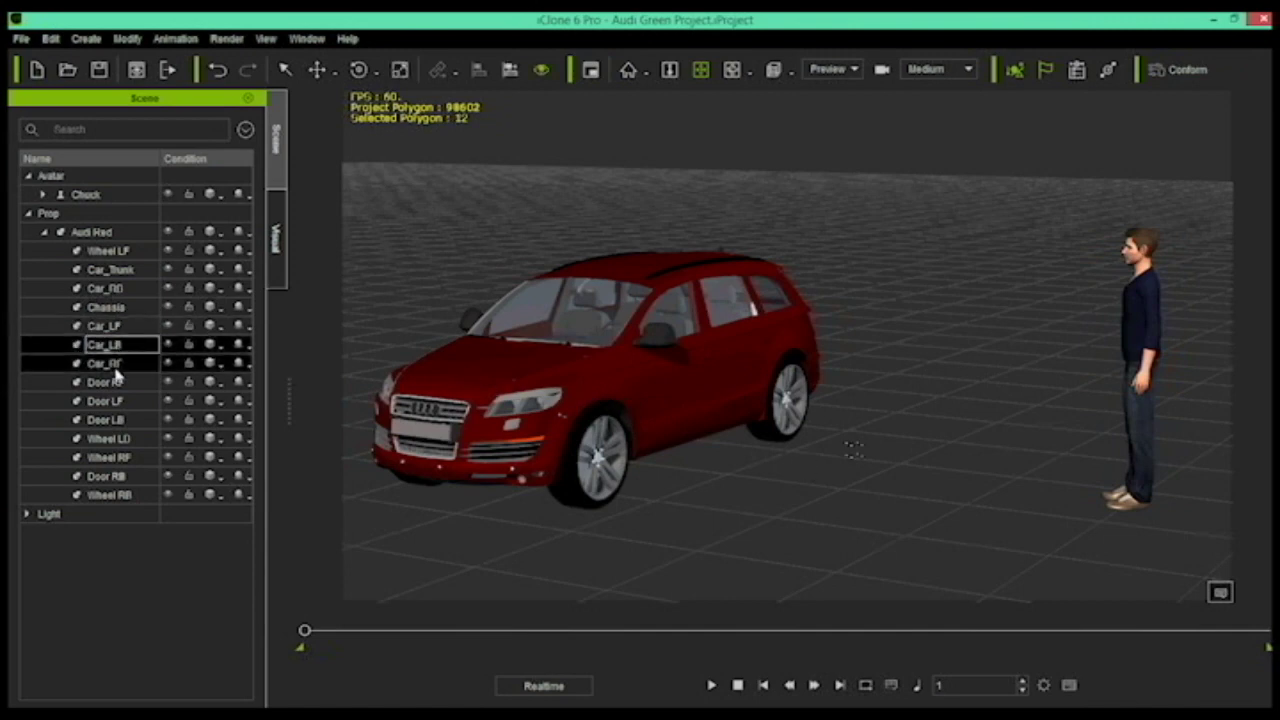
pyautogui.click(109, 328)
pyautogui.keyDown('ctrl'); pyautogui.click(76, 344); pyautogui.keyUp('ctrl')
pyautogui.keyDown('ctrl'); pyautogui.click(107, 344); pyautogui.keyUp('ctrl')
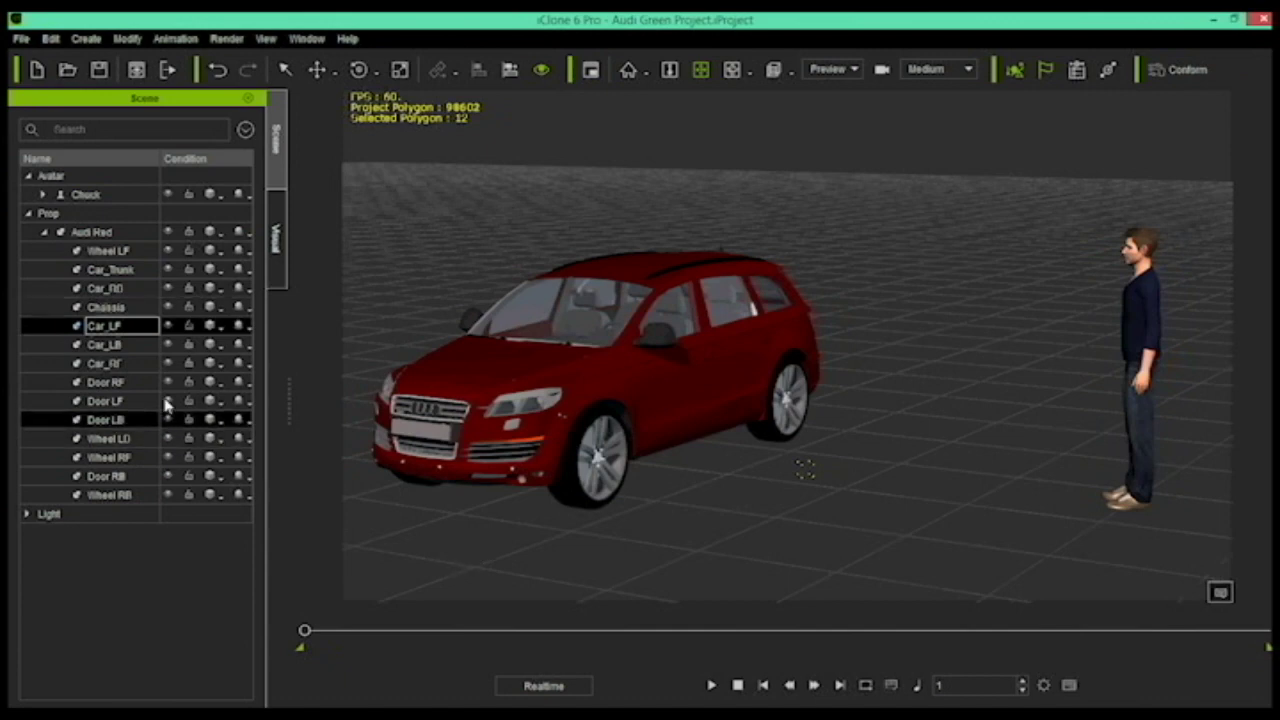
# - Run the Audi Red's LF Door Open performance
pyautogui.click(120, 233)
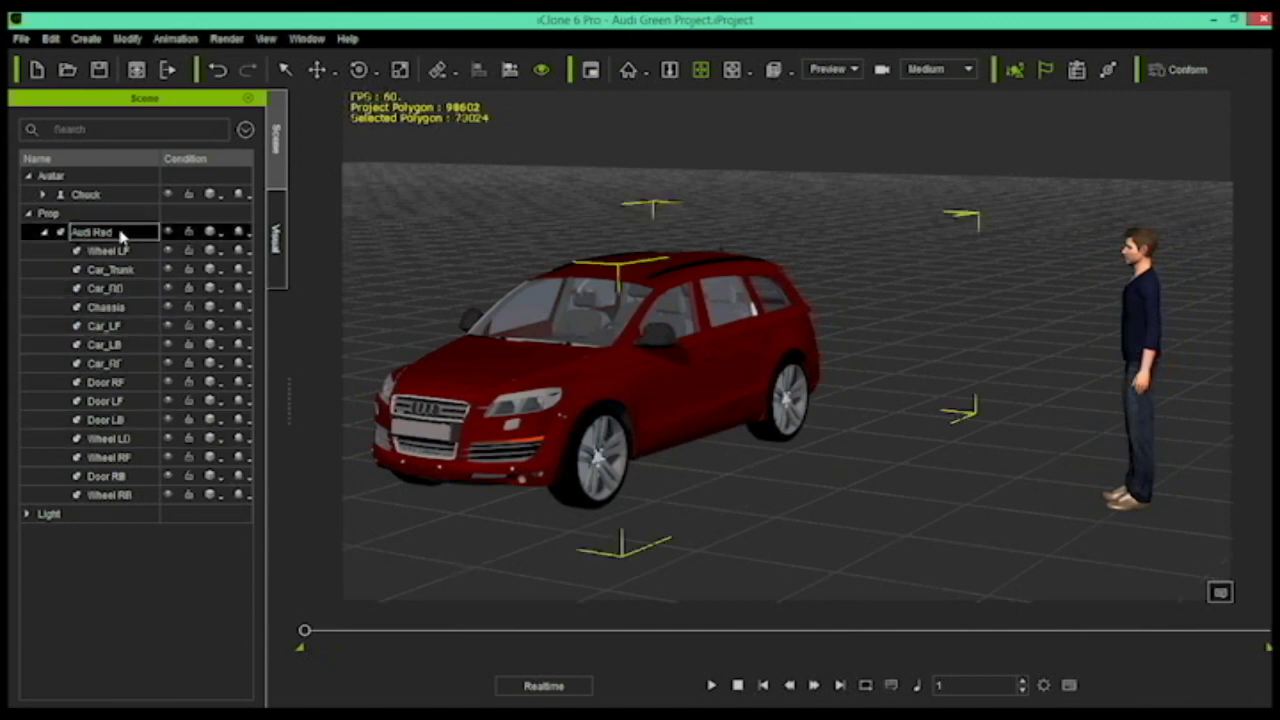
pyautogui.rightClick(680, 387)
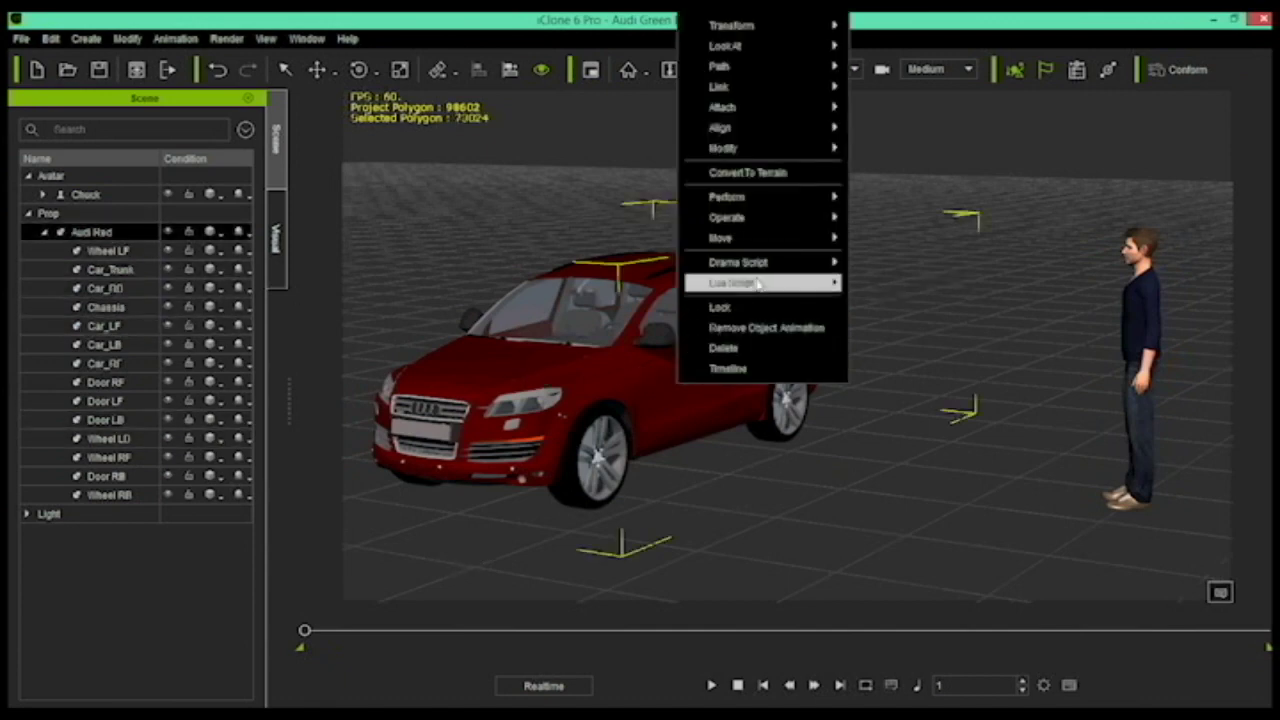
pyautogui.moveTo(796, 198)
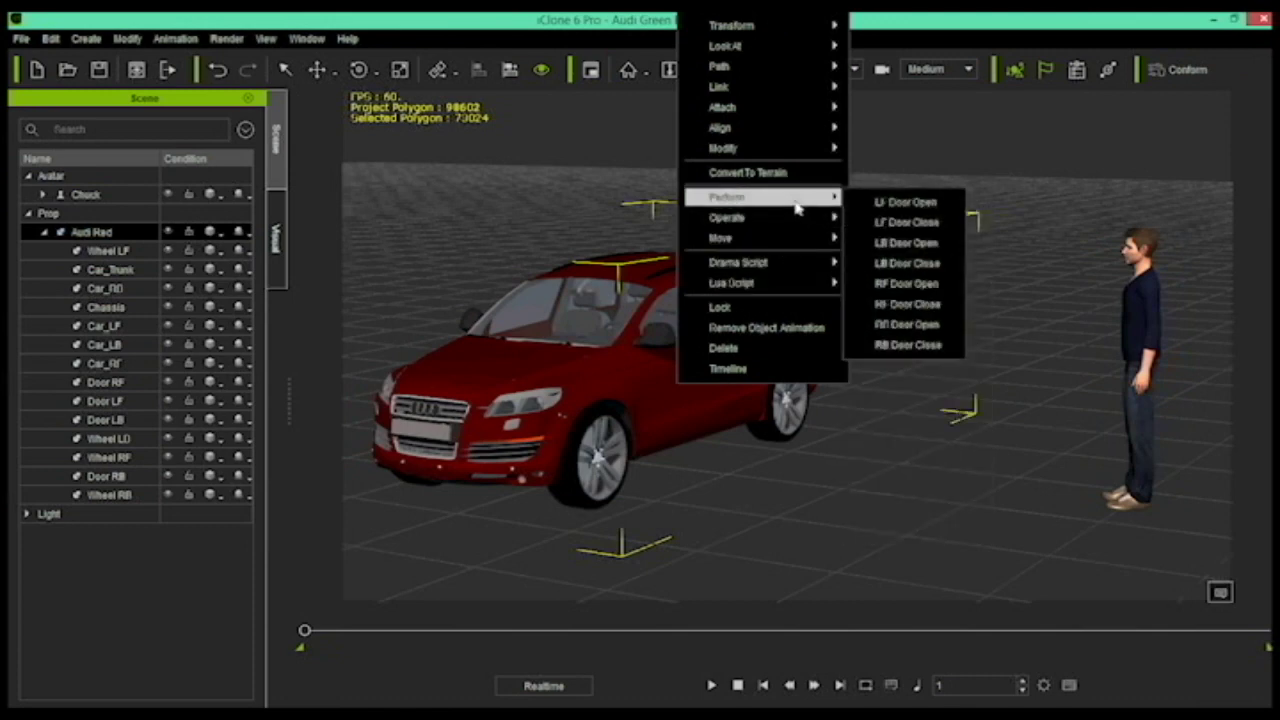
pyautogui.click(918, 200)
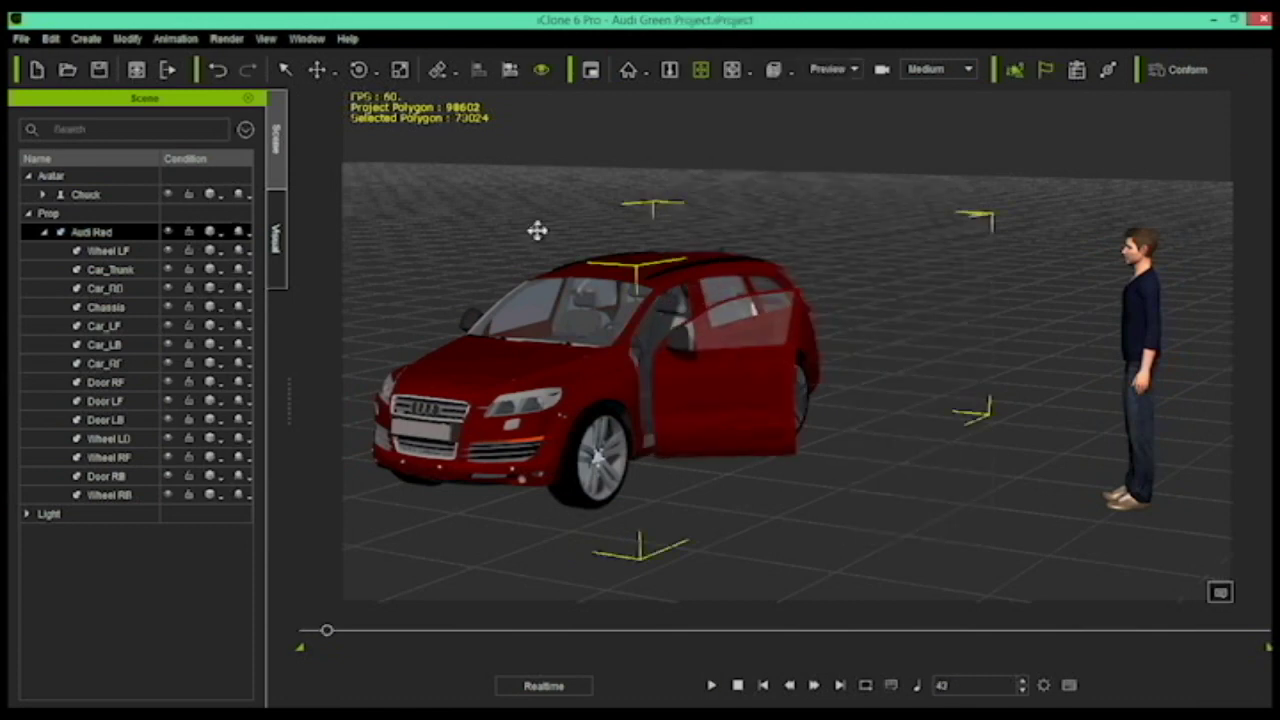
# - With the avatar selected first, run the Audi Red's Driver OpenDoor Car operation to walk the avatar to the driver's door
pyautogui.doubleClick(86, 194)
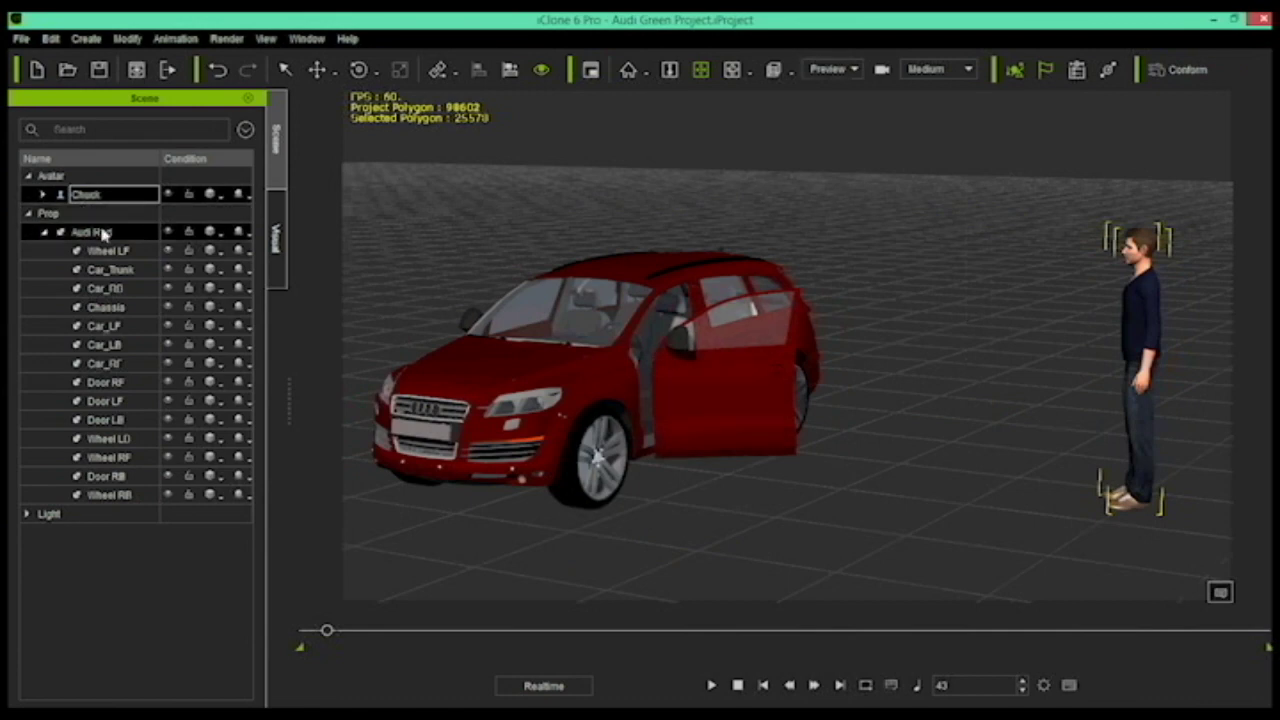
pyautogui.click(105, 233)
pyautogui.rightClick(534, 246)
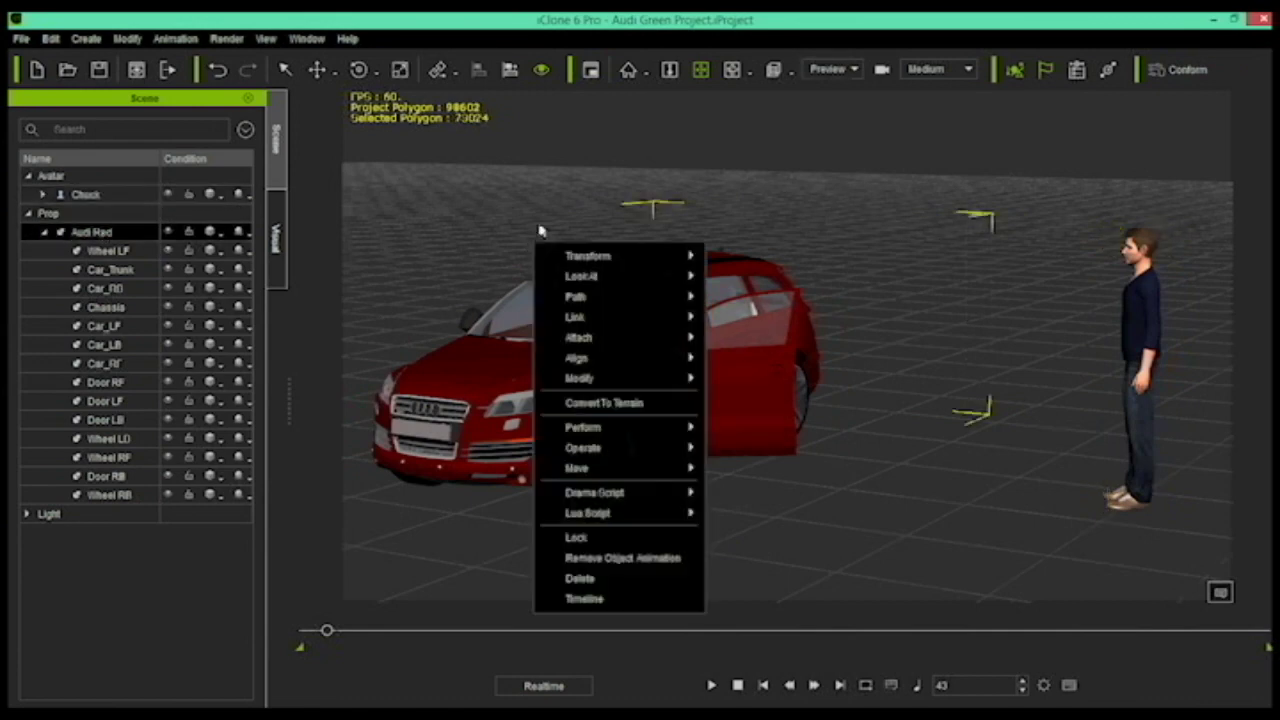
pyautogui.moveTo(675, 345)
pyautogui.moveTo(643, 458)
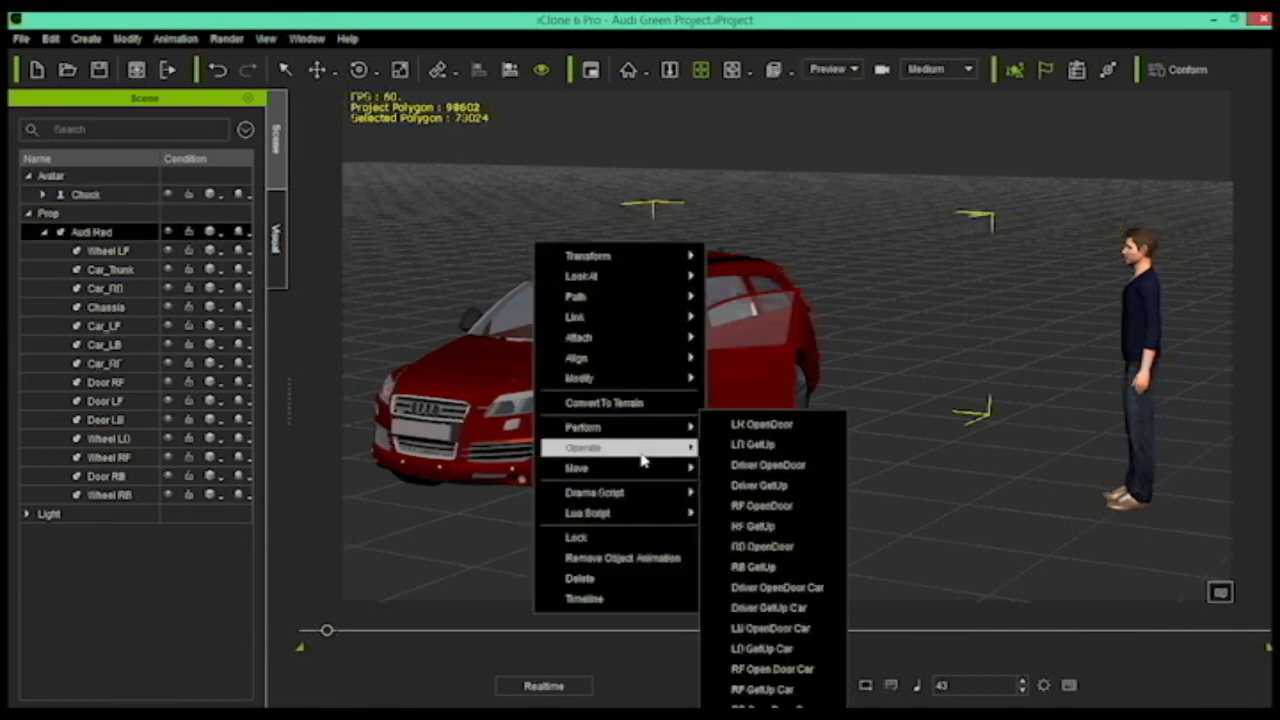
pyautogui.click(790, 587)
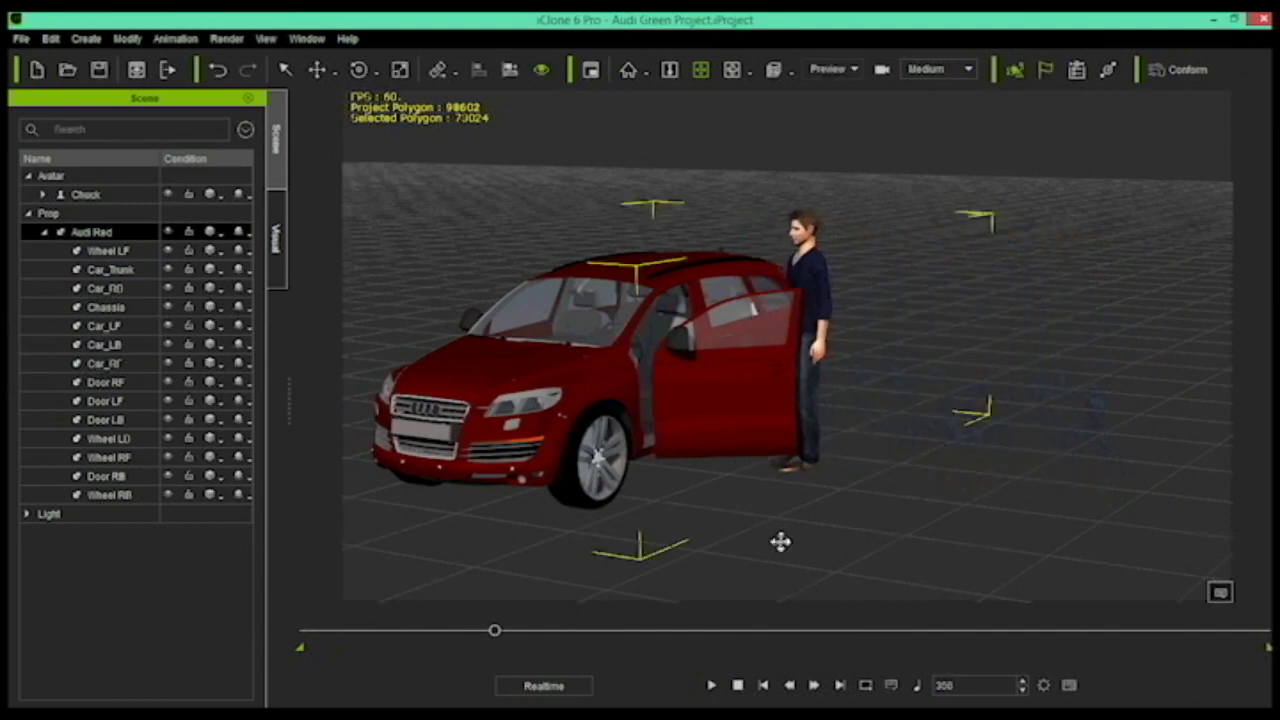
# - Run the Audi Red's Driver GetUp Car operation to put the avatar in the driver's seat
pyautogui.rightClick(756, 443)
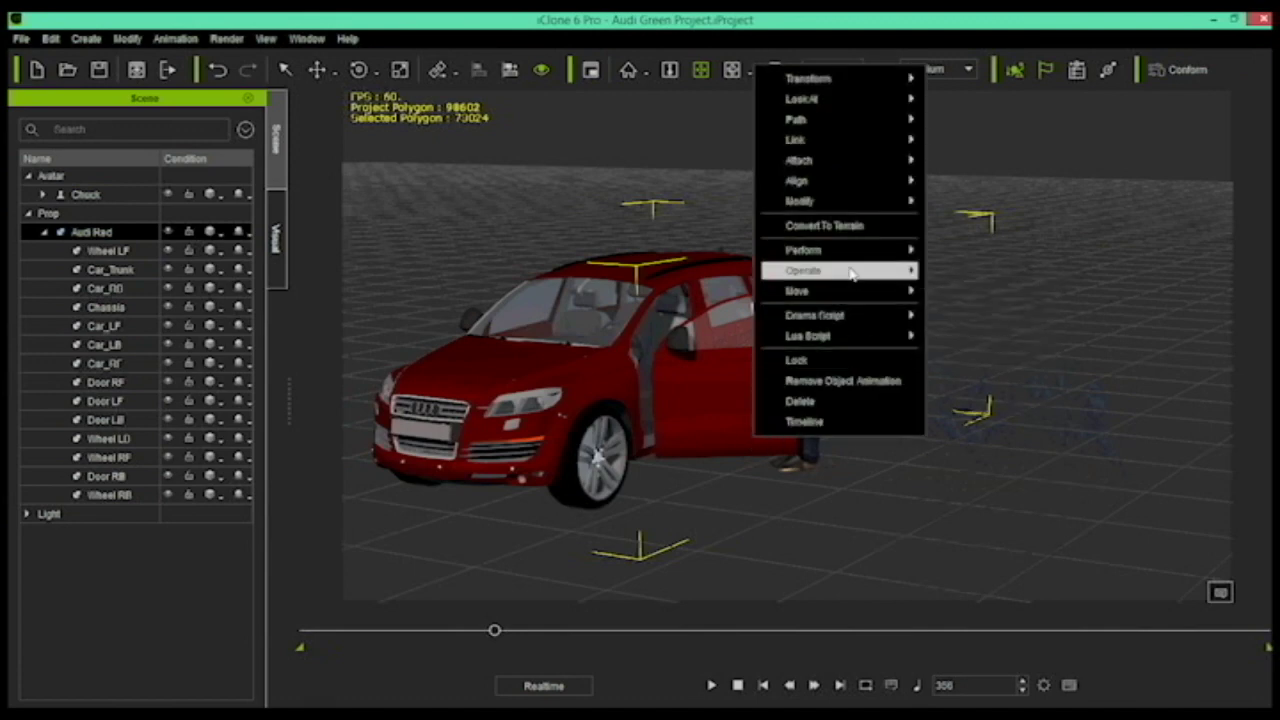
pyautogui.moveTo(880, 270)
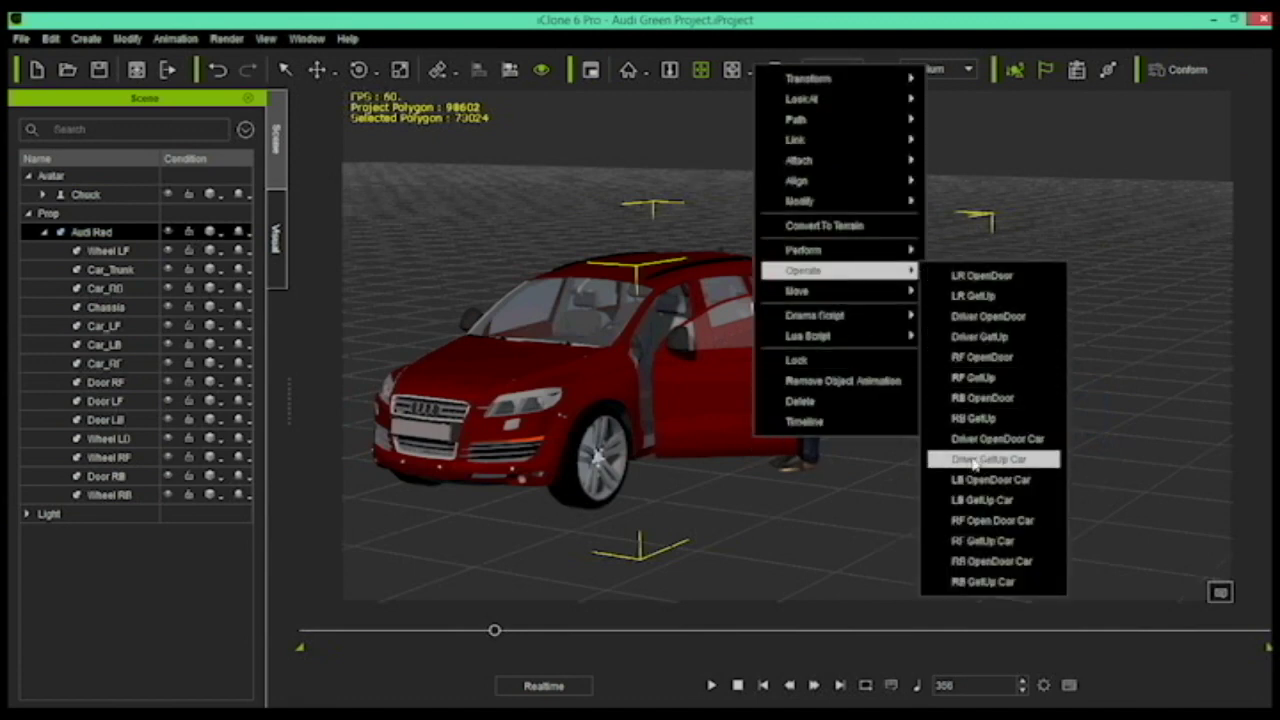
pyautogui.click(1000, 459)
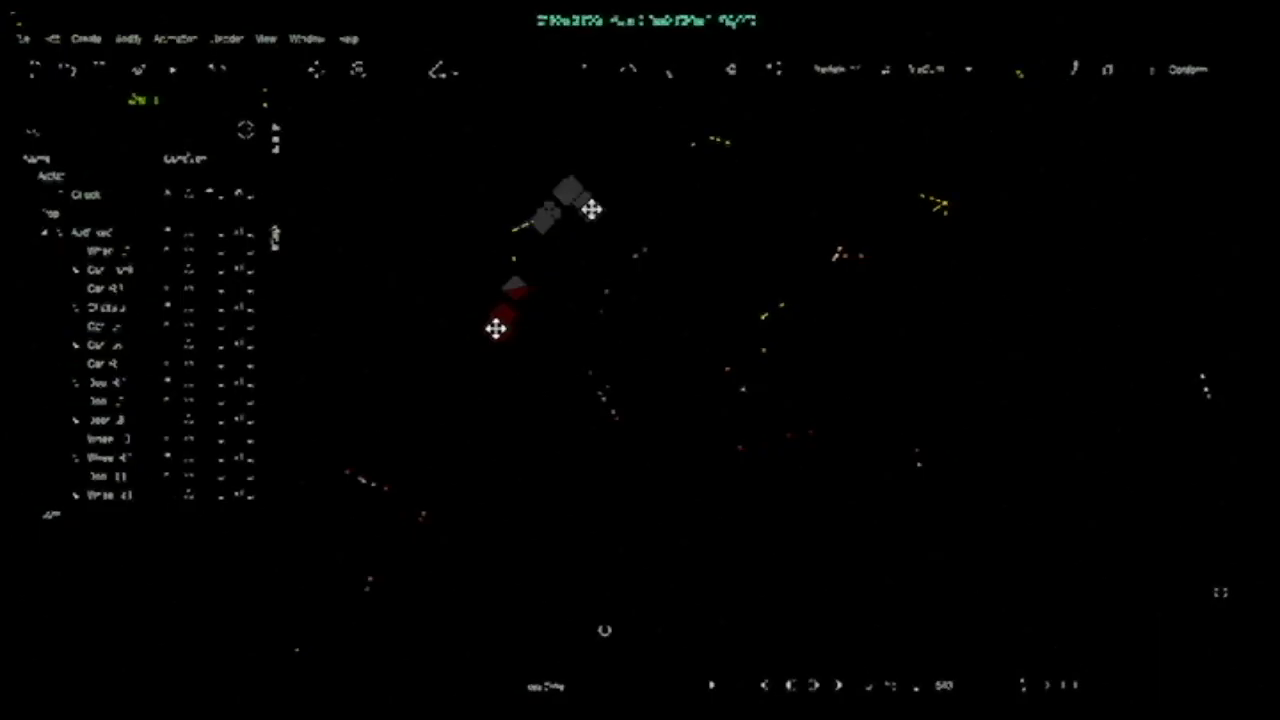
# - Link the avatar to the Audi Red's Car_LF sub-node
pyautogui.rightClick(591, 208)
pyautogui.moveTo(700, 282)
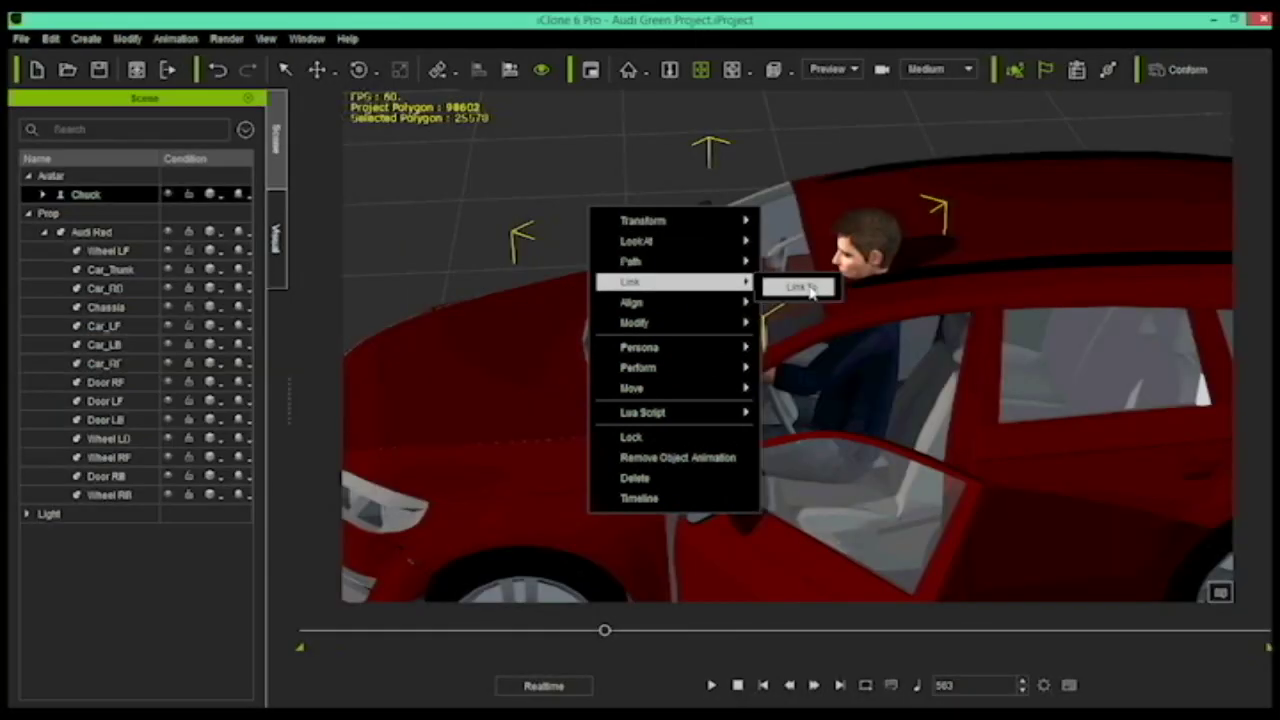
pyautogui.click(801, 287)
pyautogui.click(127, 326)
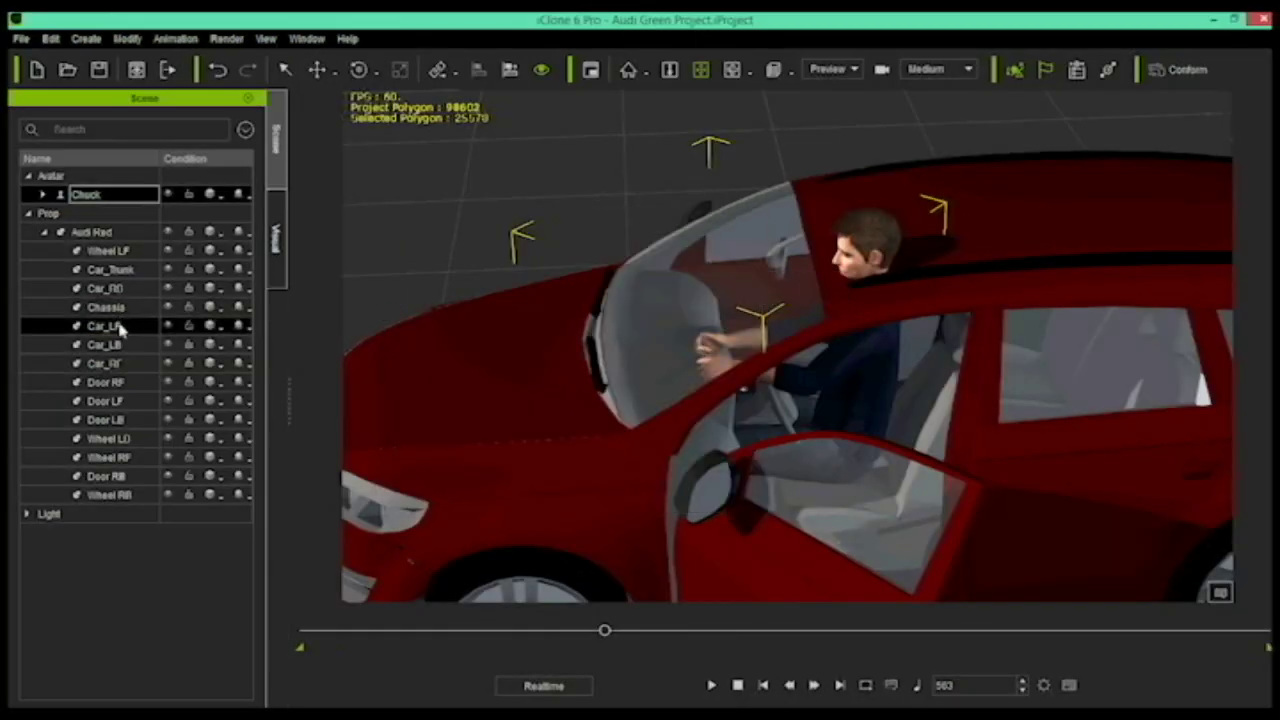
# - Move the Car_LF sub-node slightly toward the car's rear and lower it until the linked avatar's head sits below the roof
pyautogui.click(111, 330)
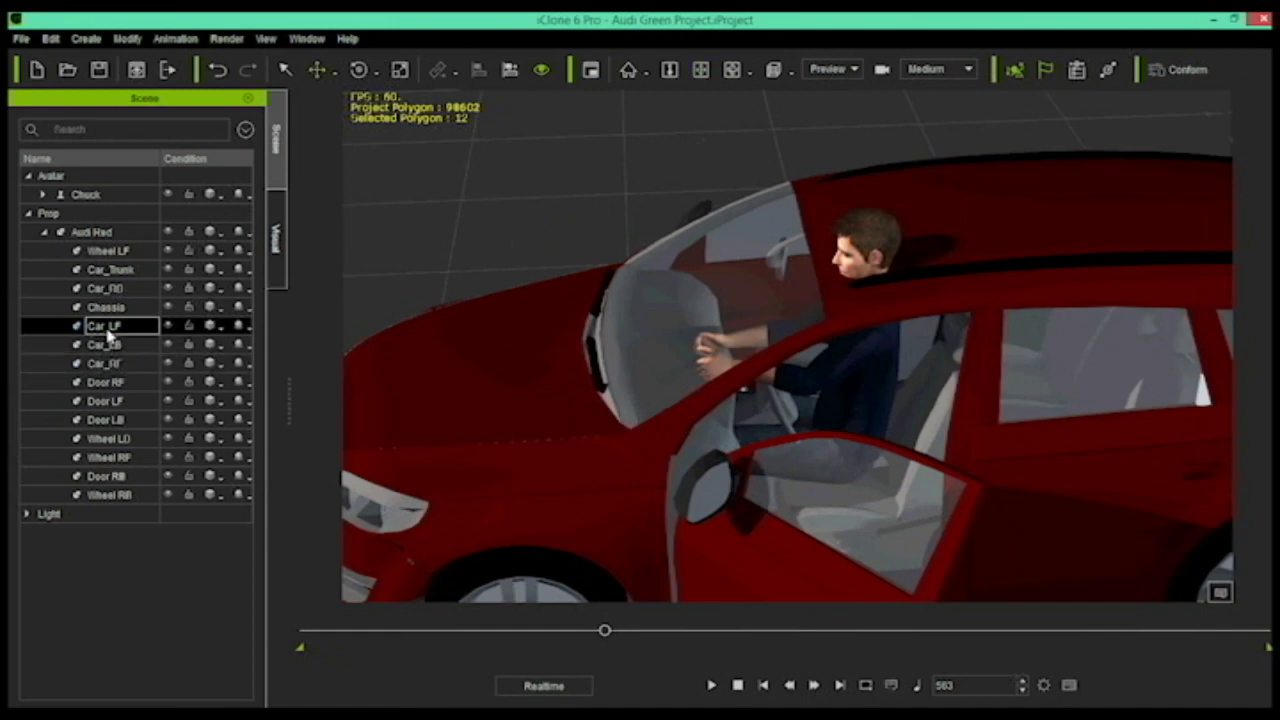
pyautogui.scroll(-4, 637, 317)
pyautogui.scroll(-6, 635, 321)
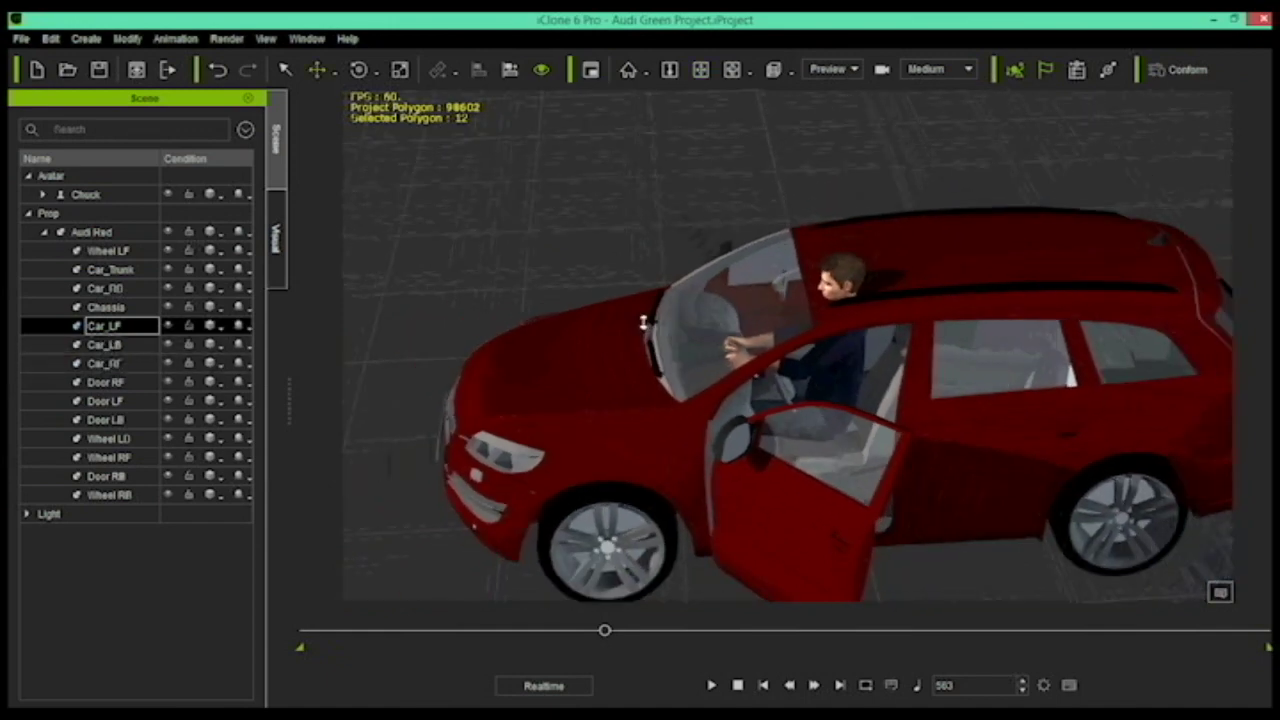
pyautogui.scroll(-5, 651, 321)
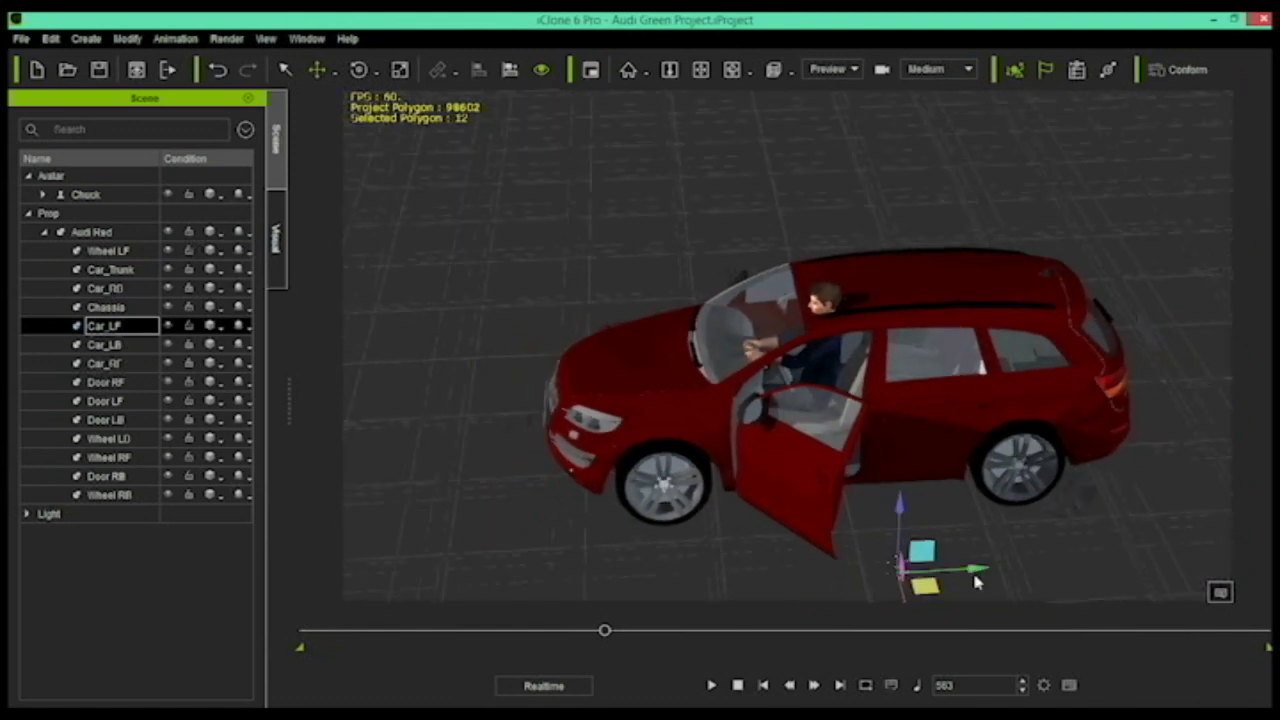
pyautogui.moveTo(977, 574); pyautogui.dragTo(992, 574)
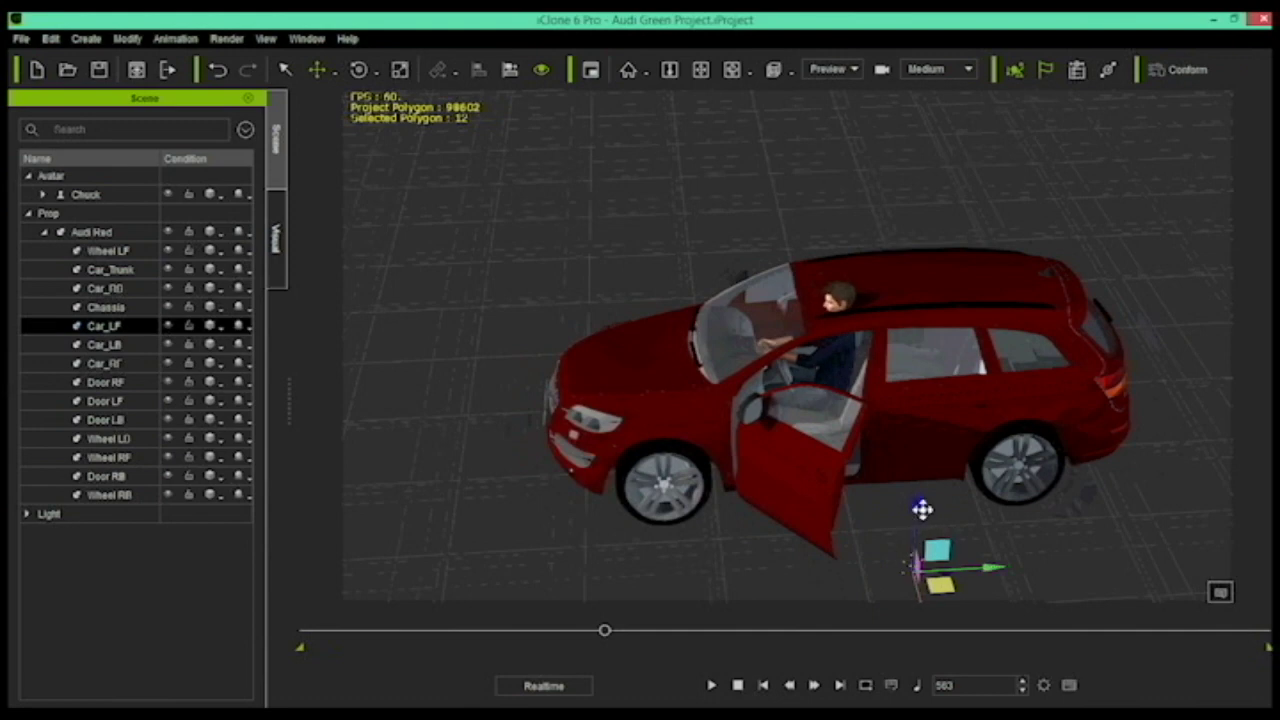
pyautogui.moveTo(920, 509); pyautogui.dragTo(920, 521)
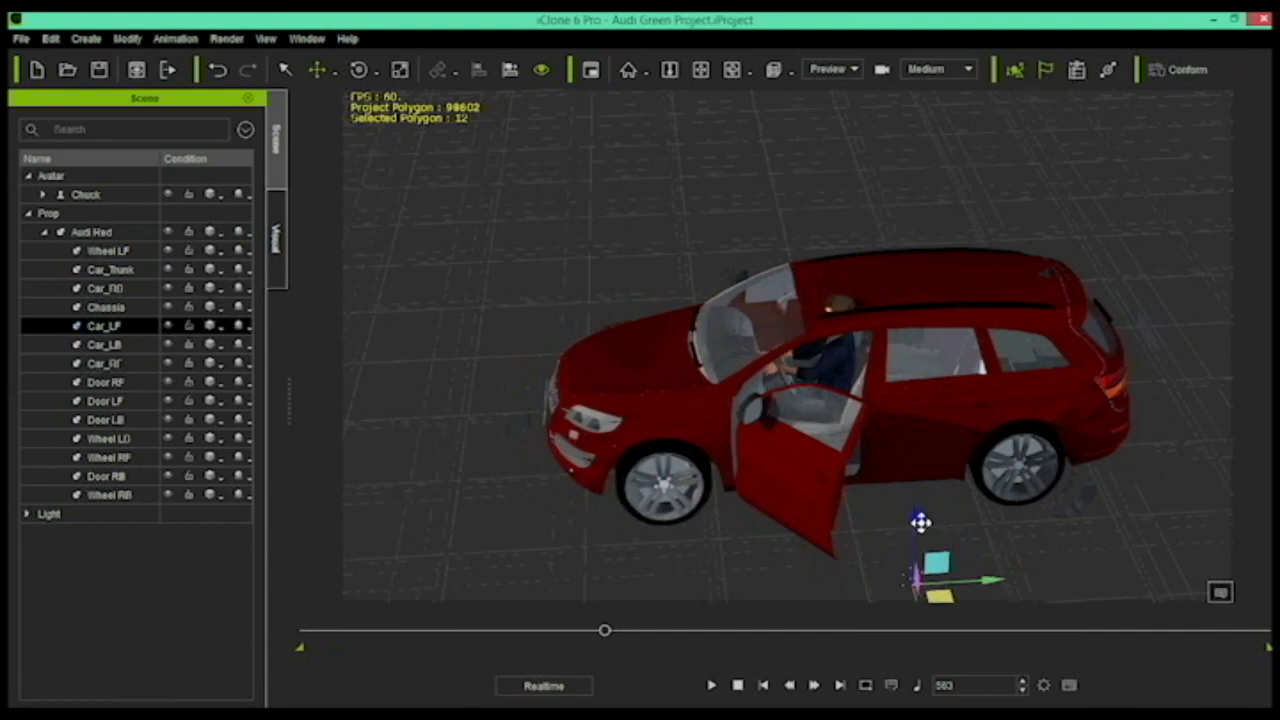
pyautogui.moveTo(614, 500); pyautogui.dragTo(926, 397, button='right')
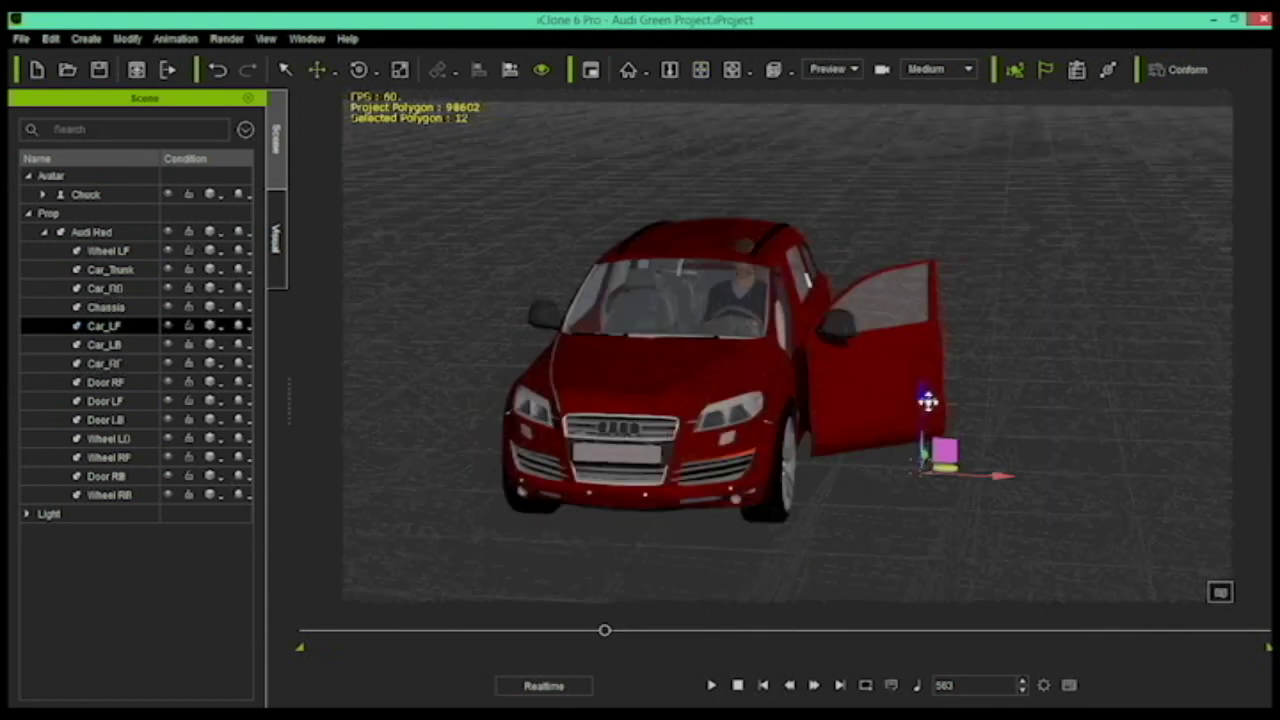
pyautogui.moveTo(930, 415); pyautogui.dragTo(933, 422)
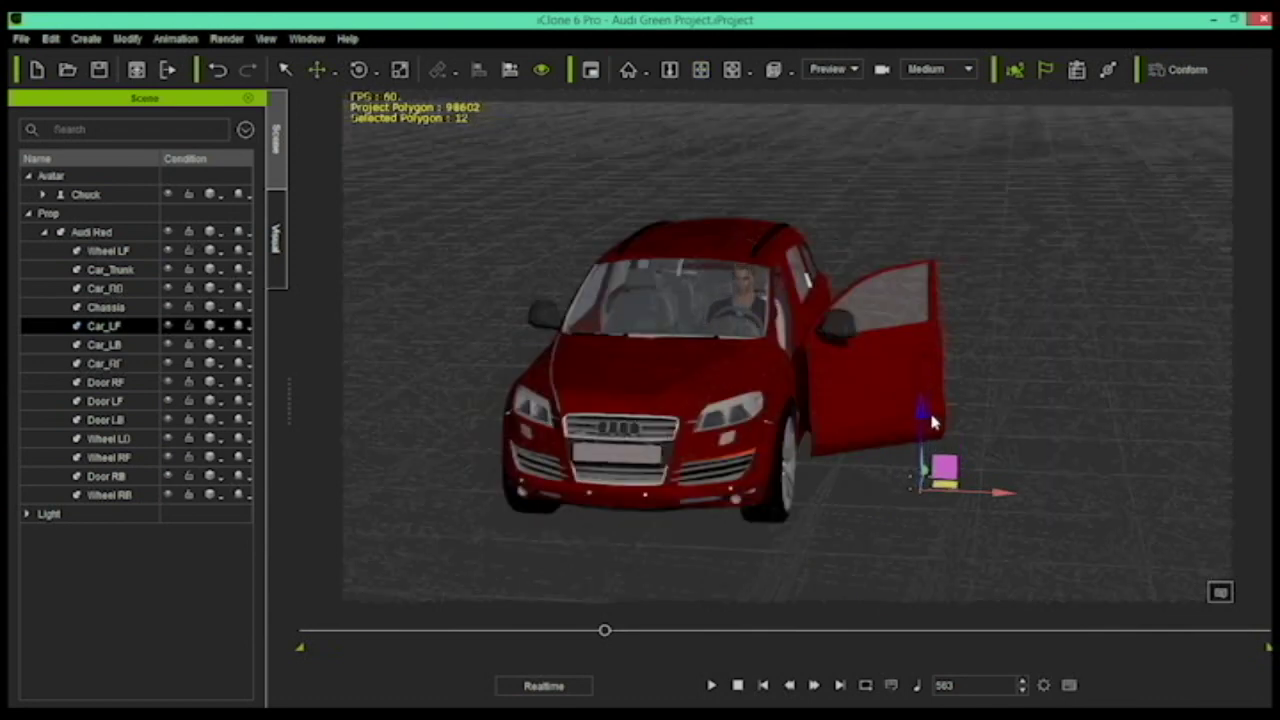
# - Play back the animation from the first frame to review the avatar walking to the car and getting in
pyautogui.moveTo(989, 409); pyautogui.dragTo(677, 494, button='right')
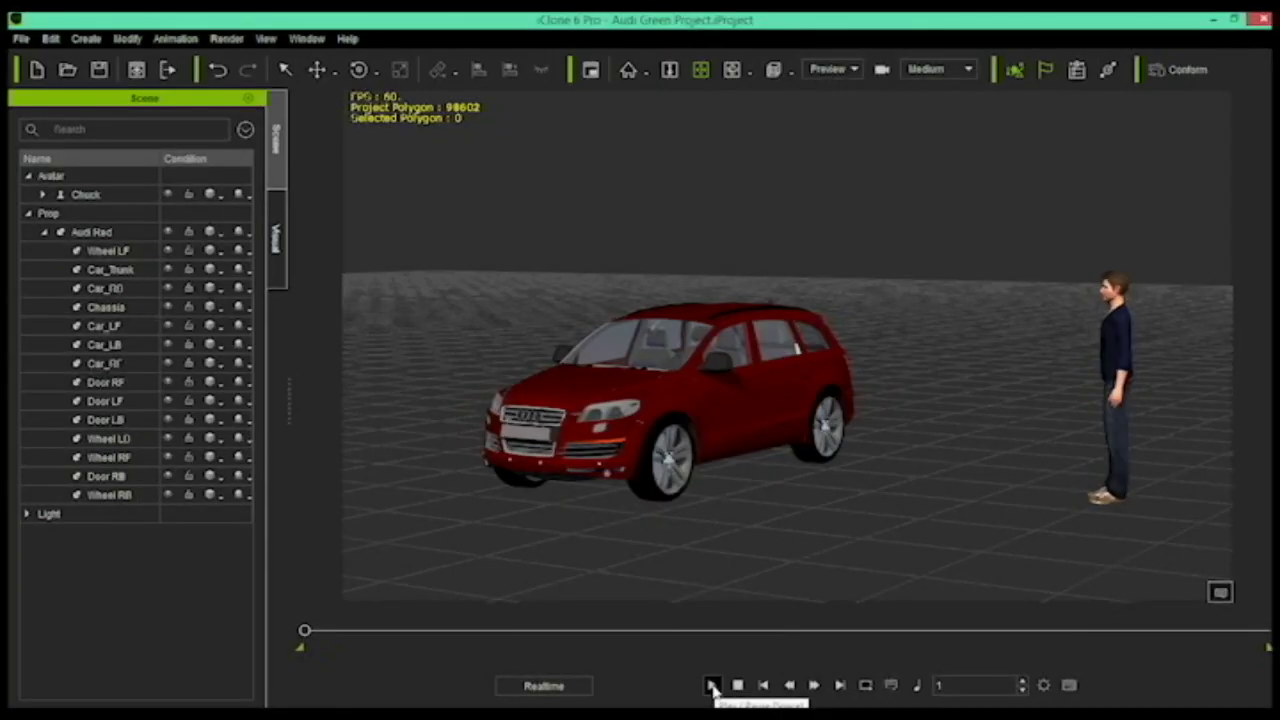
pyautogui.click(711, 686)
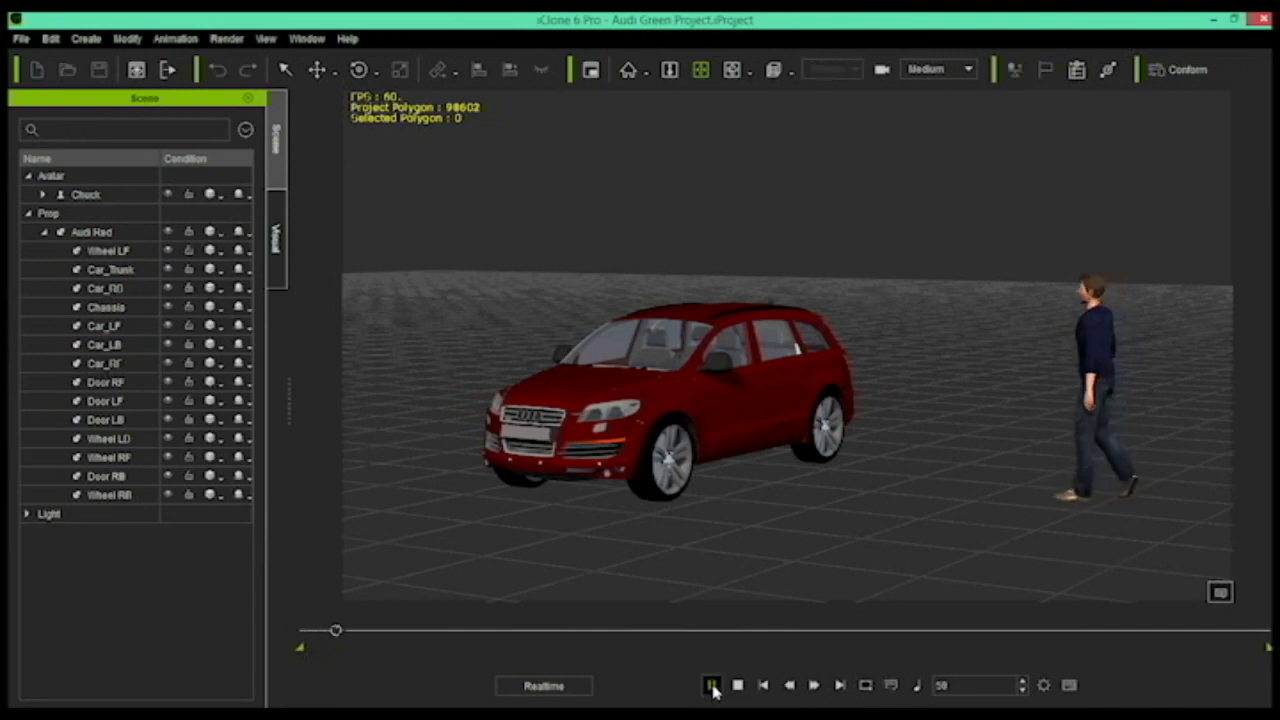